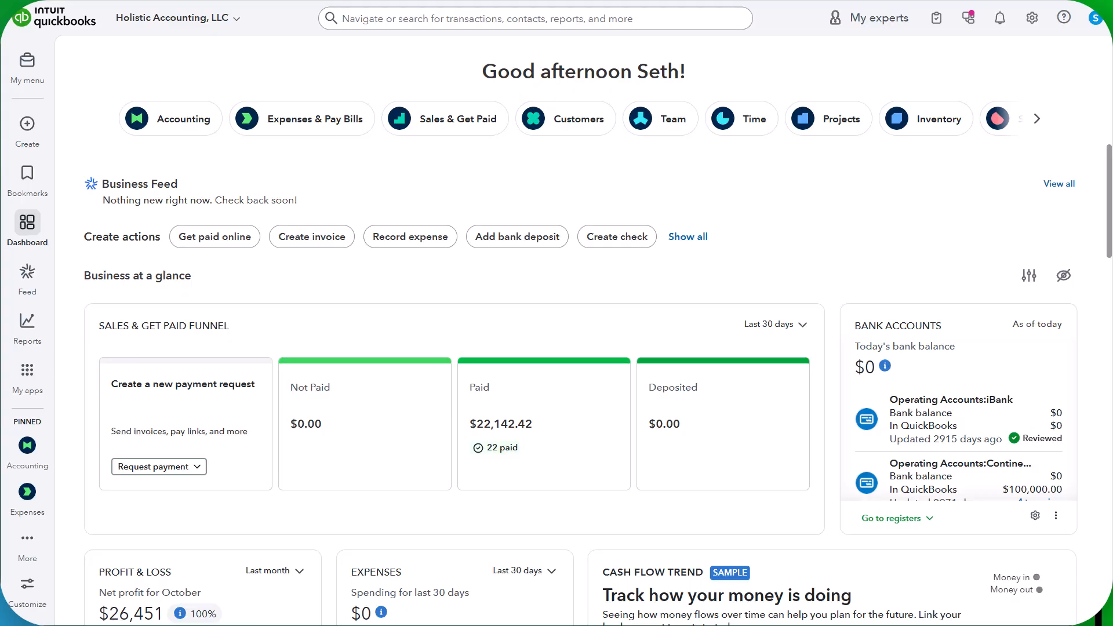
- Start a new bank deposit and examine the dates and payment methods of the payments available for it
left_click(27, 135)
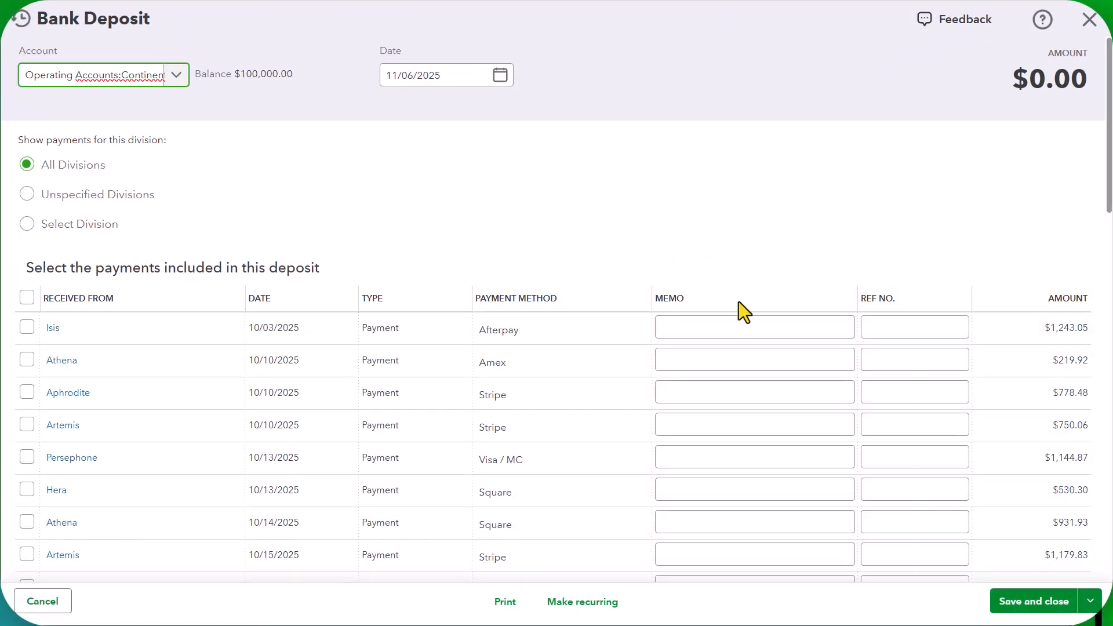
scroll(603, 319, "down", 3)
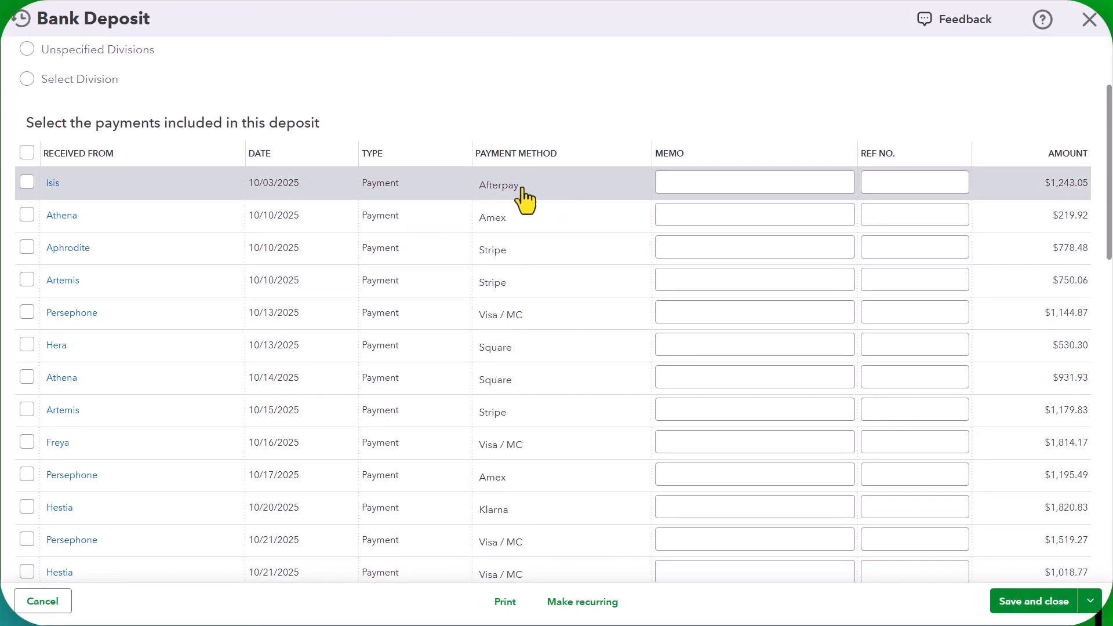
scroll(525, 200, "down", 10)
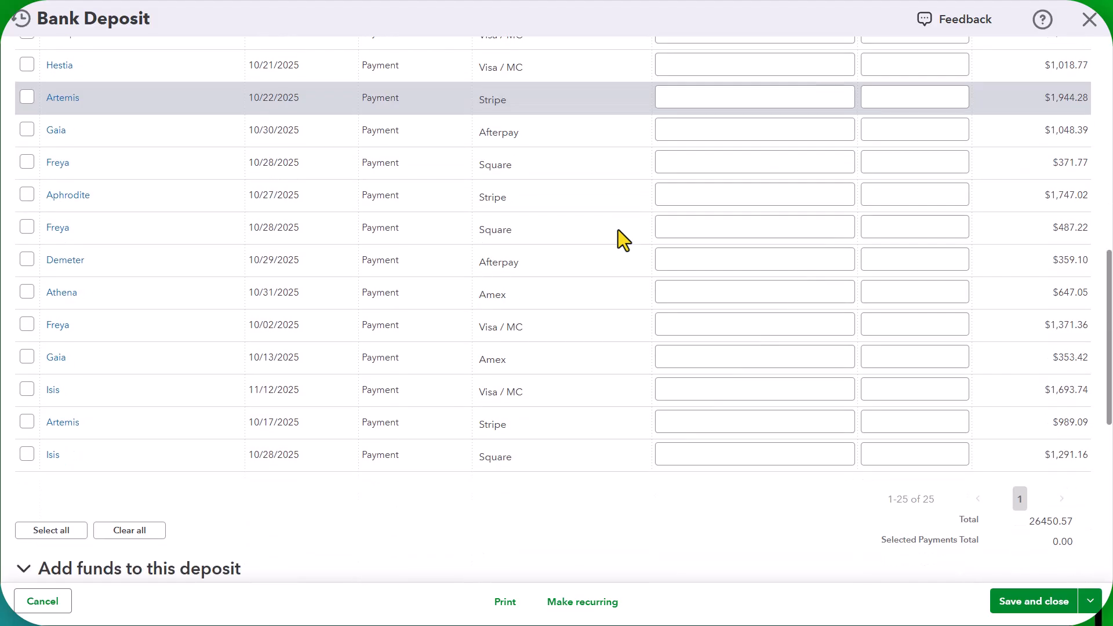
scroll(618, 230, "down", 2)
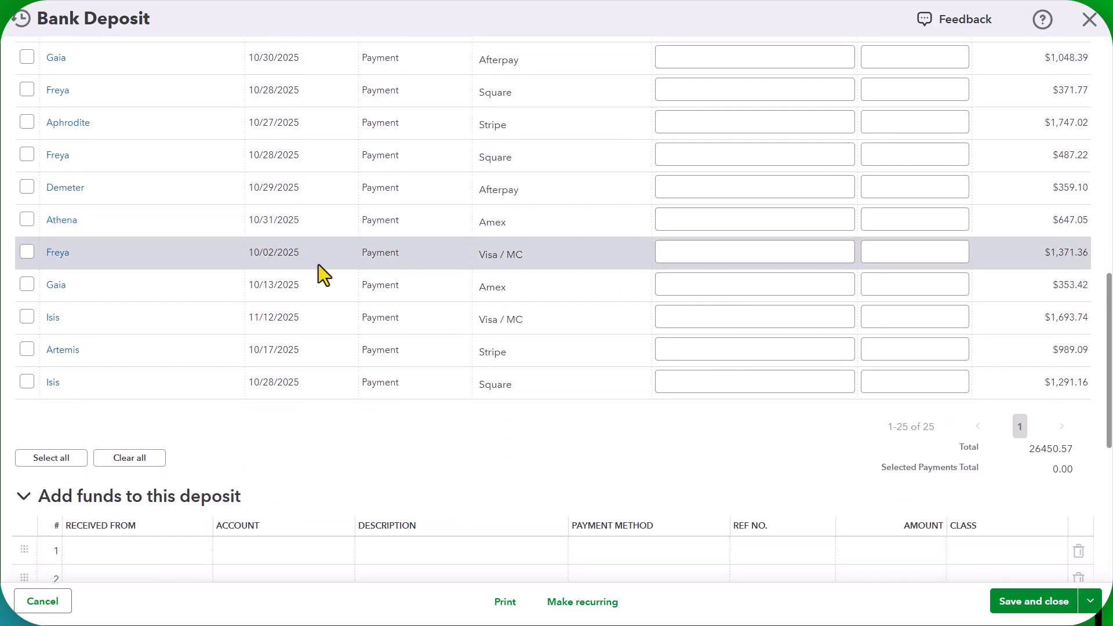
scroll(318, 265, "up", 9)
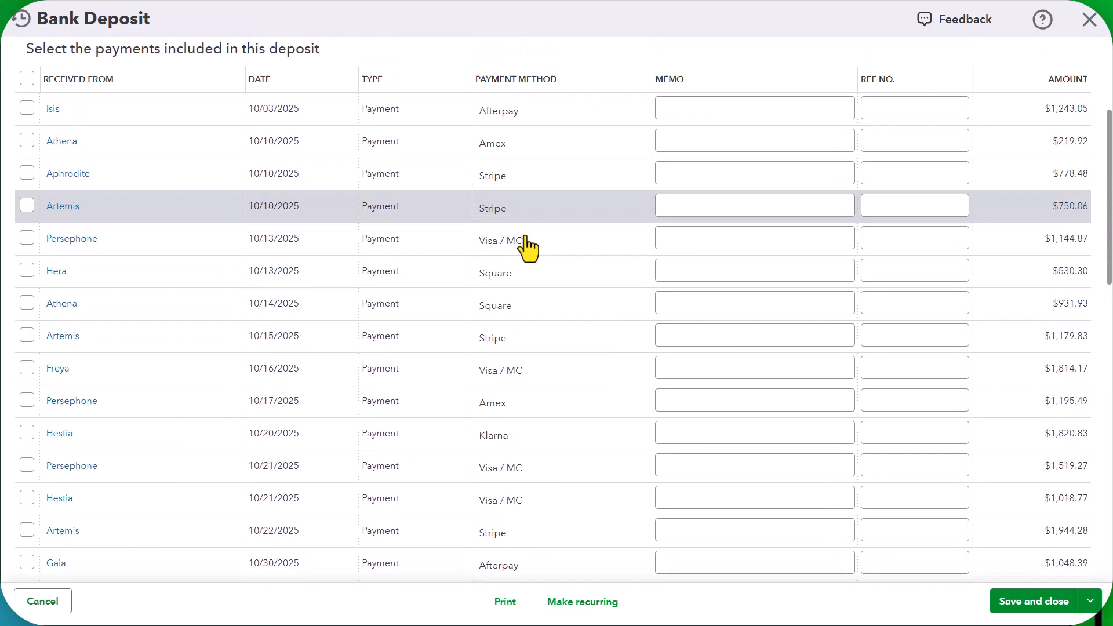
scroll(556, 221, "down", 5)
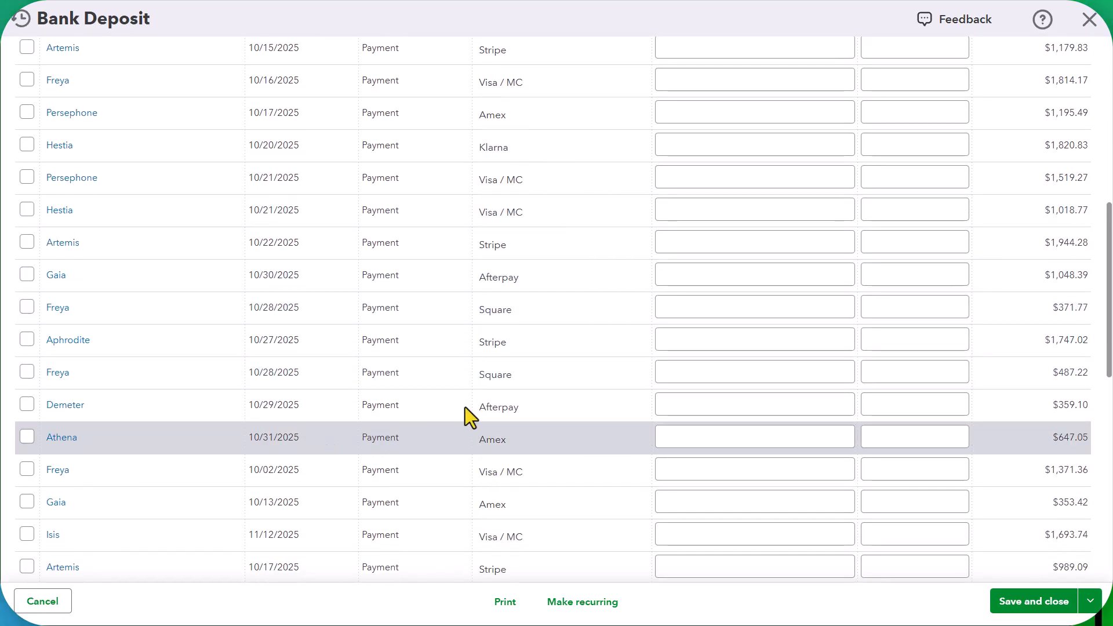
scroll(492, 433, "up", 3)
scroll(492, 432, "up", 4)
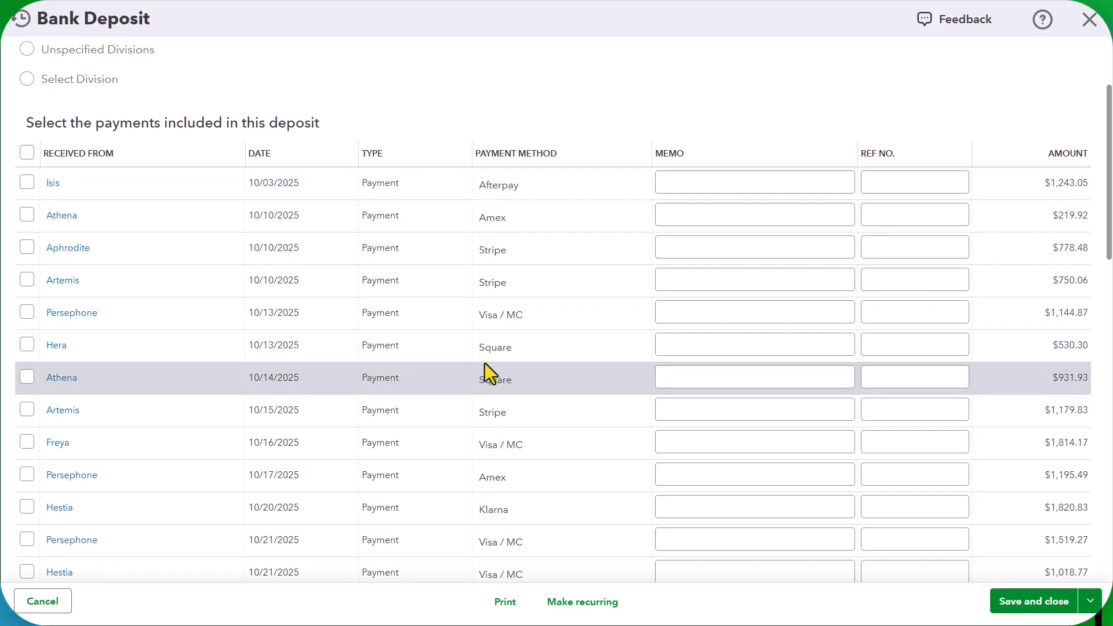
- Sort the deposit's payments by date and by descending payment method, so each method's payments are grouped in date order
left_click(508, 154)
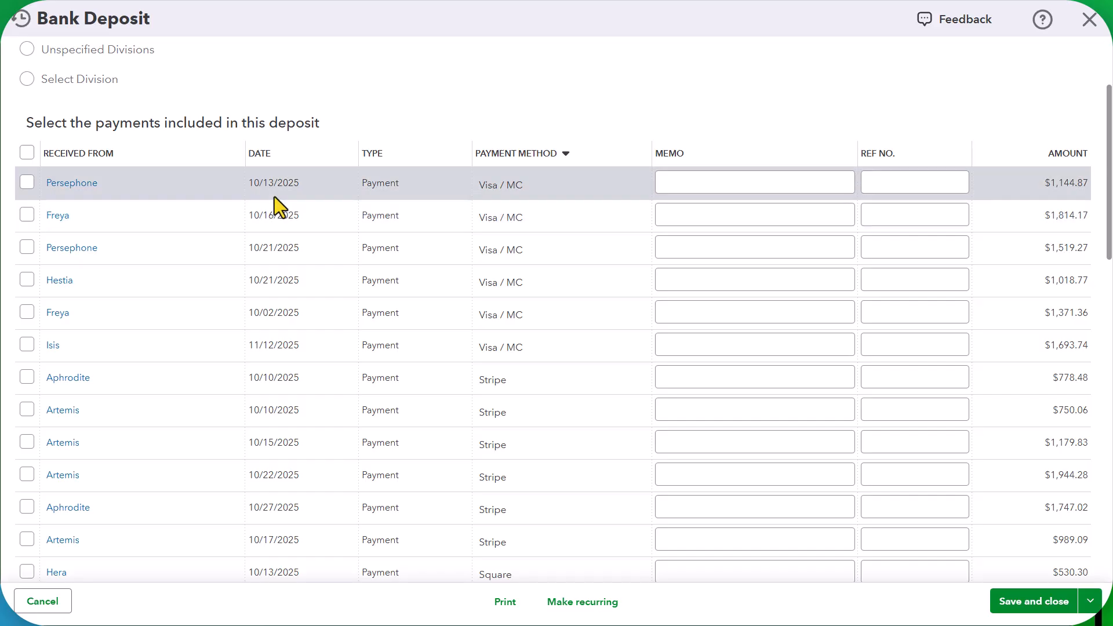
left_click(261, 154)
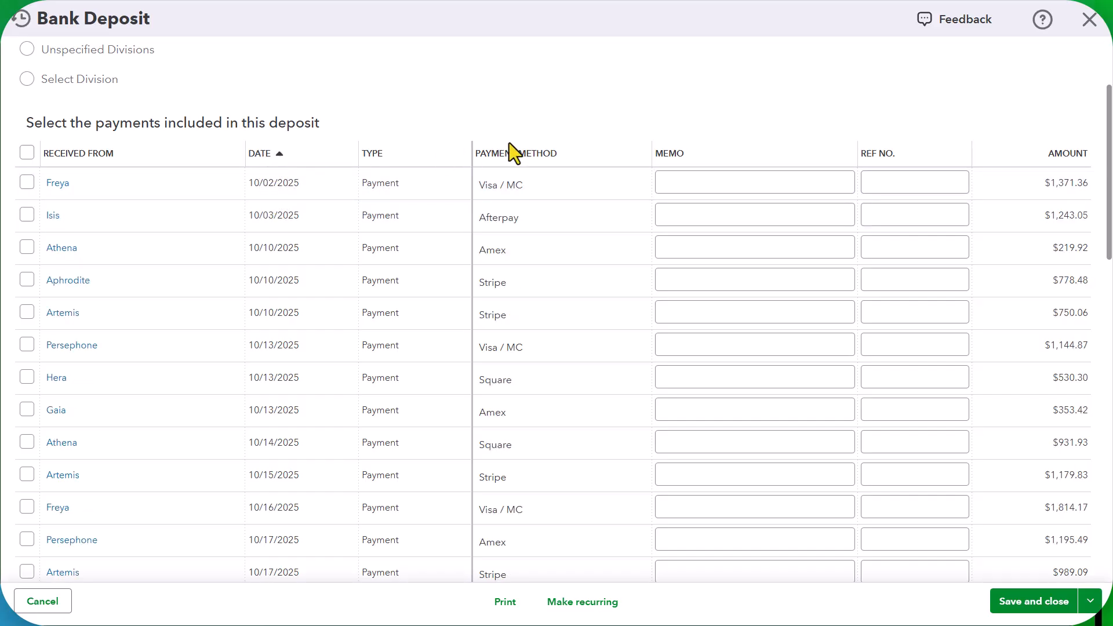
left_click(522, 154)
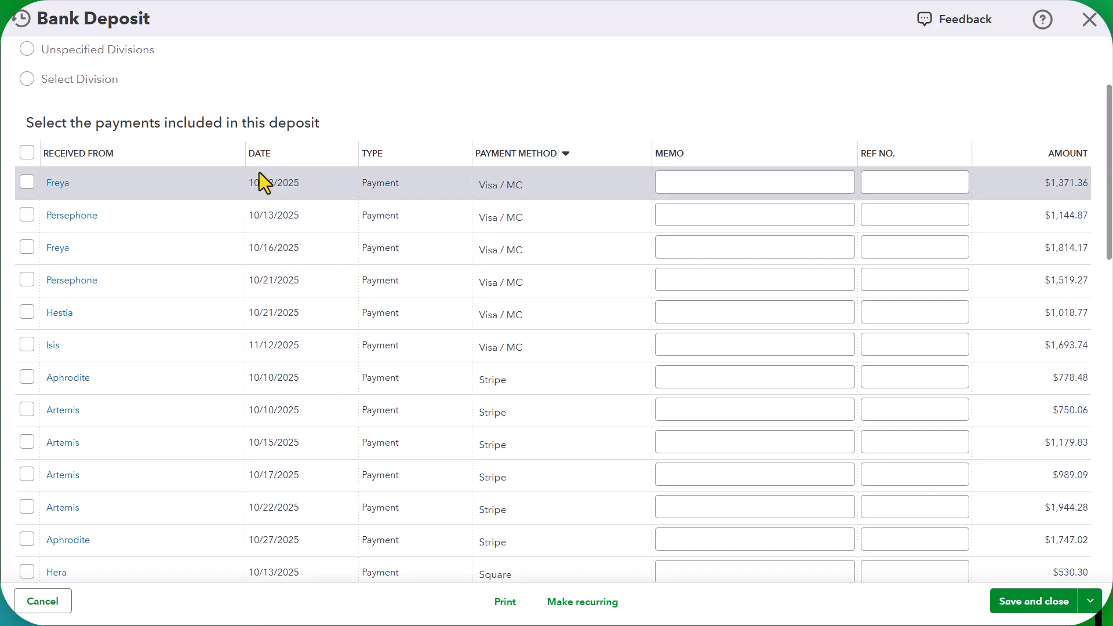
left_click(262, 155)
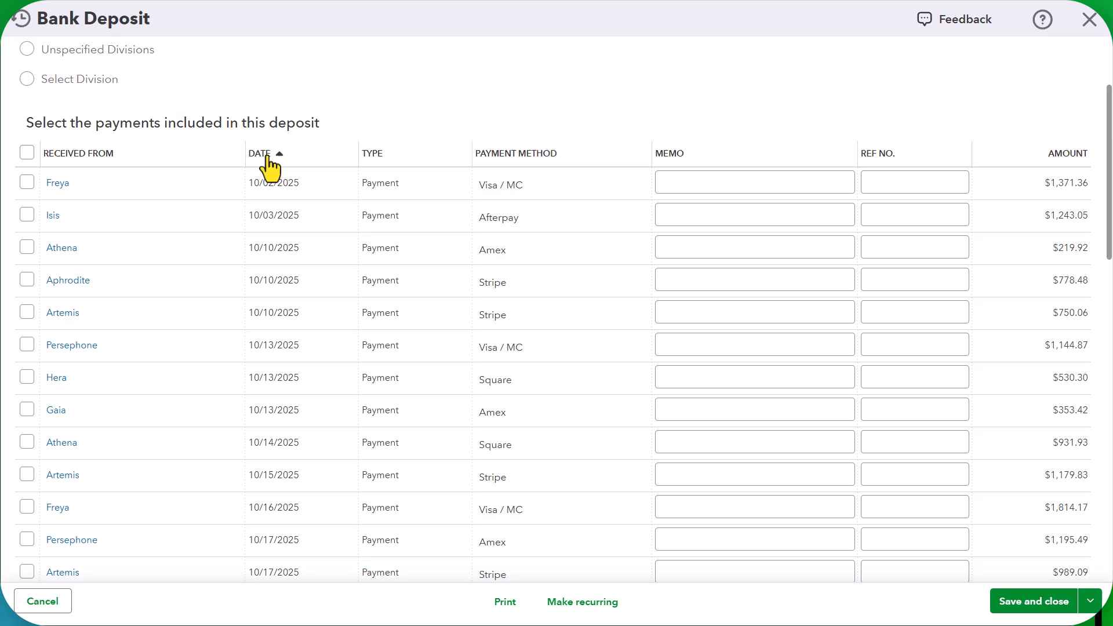
left_click(512, 156)
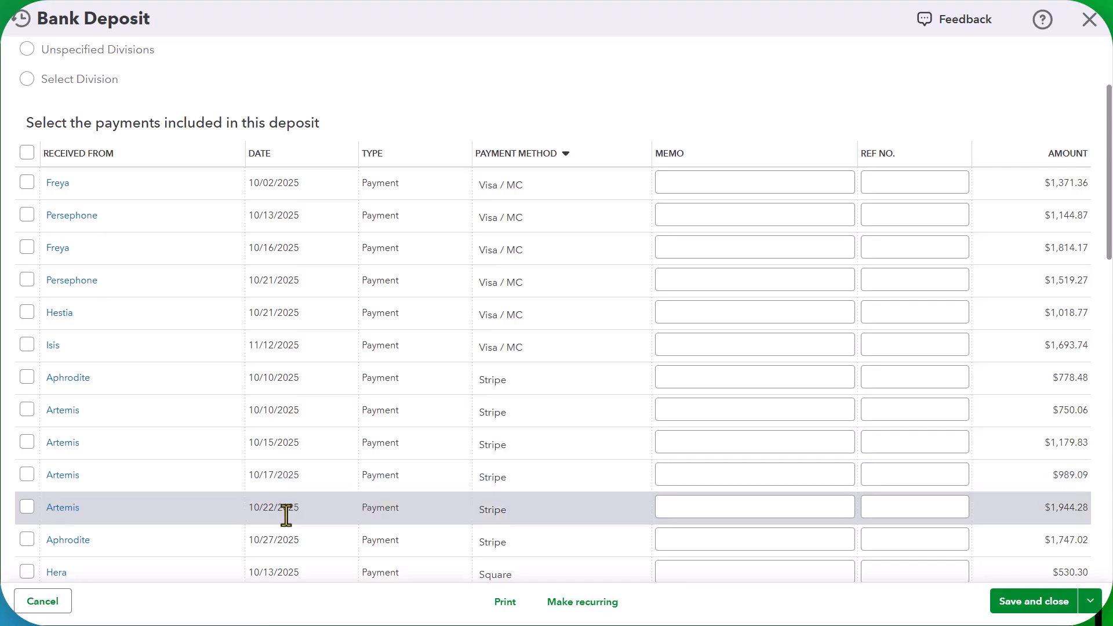
- Check the sorted payments for the Visa / MC, Stripe and Square groups, and close the bank deposit without saving
scroll(287, 524, "down", 1)
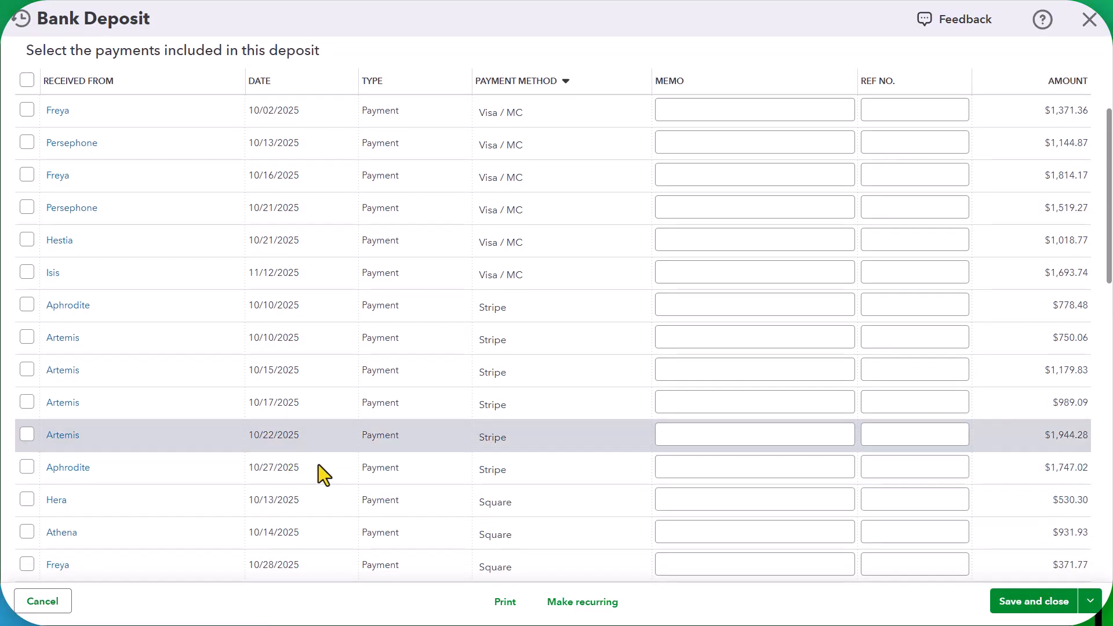
scroll(324, 468, "up", 3)
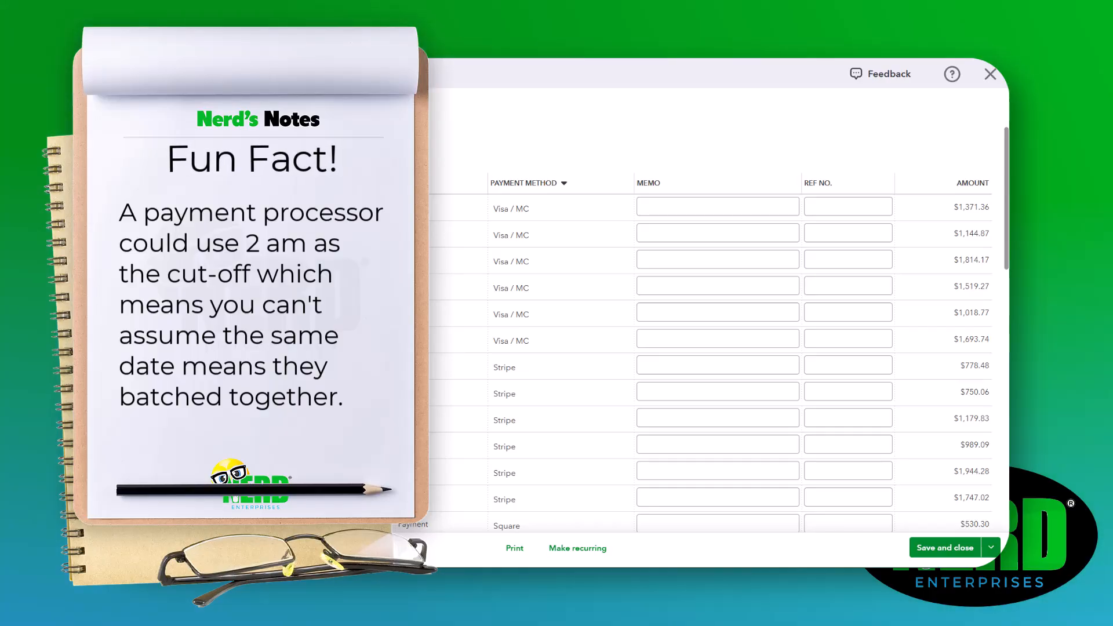
scroll(715, 348, "up", 2)
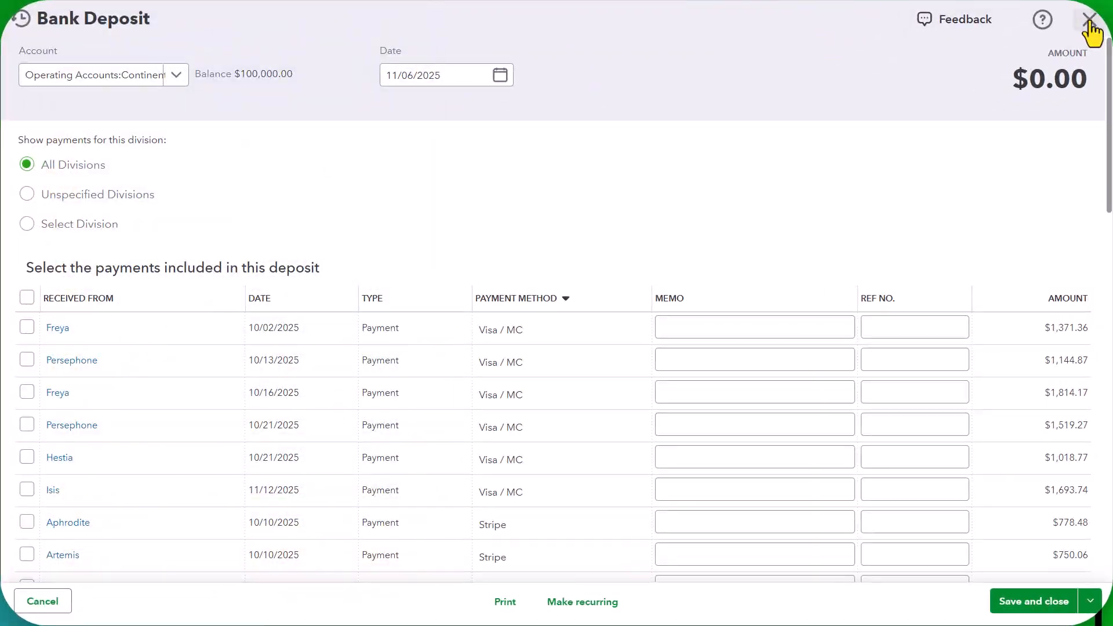
left_click(1089, 22)
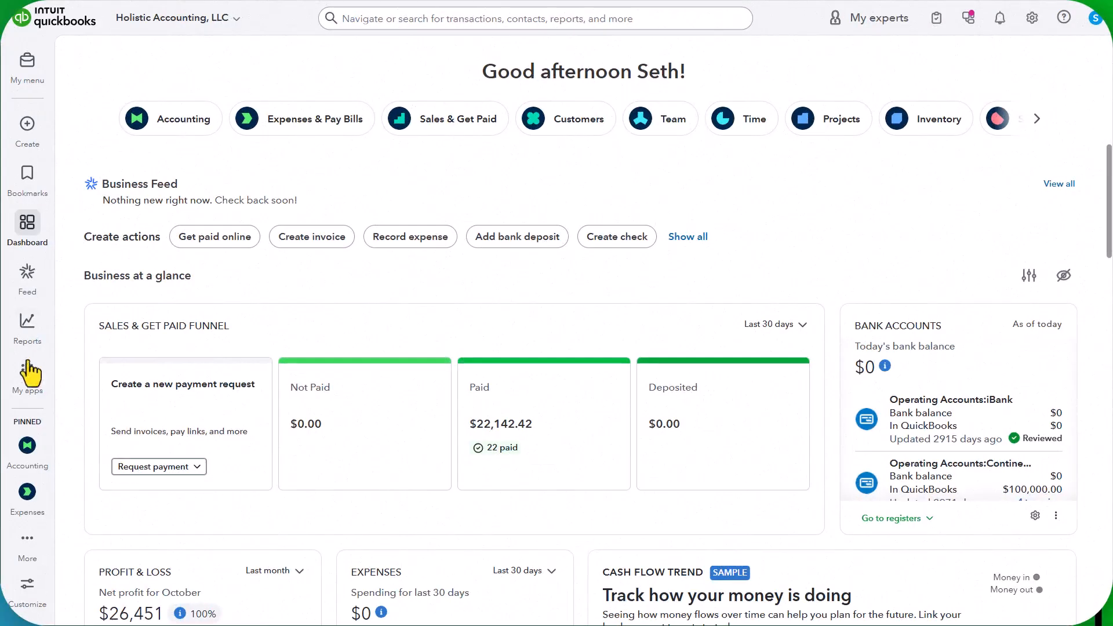
- Open the favorite Balance Sheet report and examine the Undeposited Funds balance under Other Current Assets
mouse_move(26, 328)
left_click(101, 351)
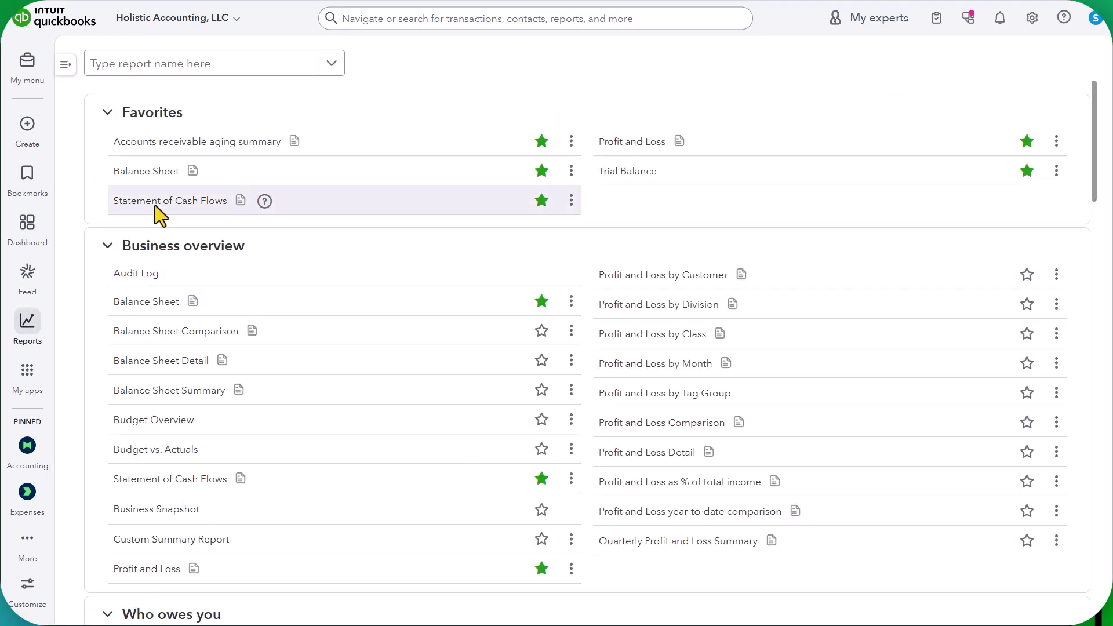
left_click(146, 173)
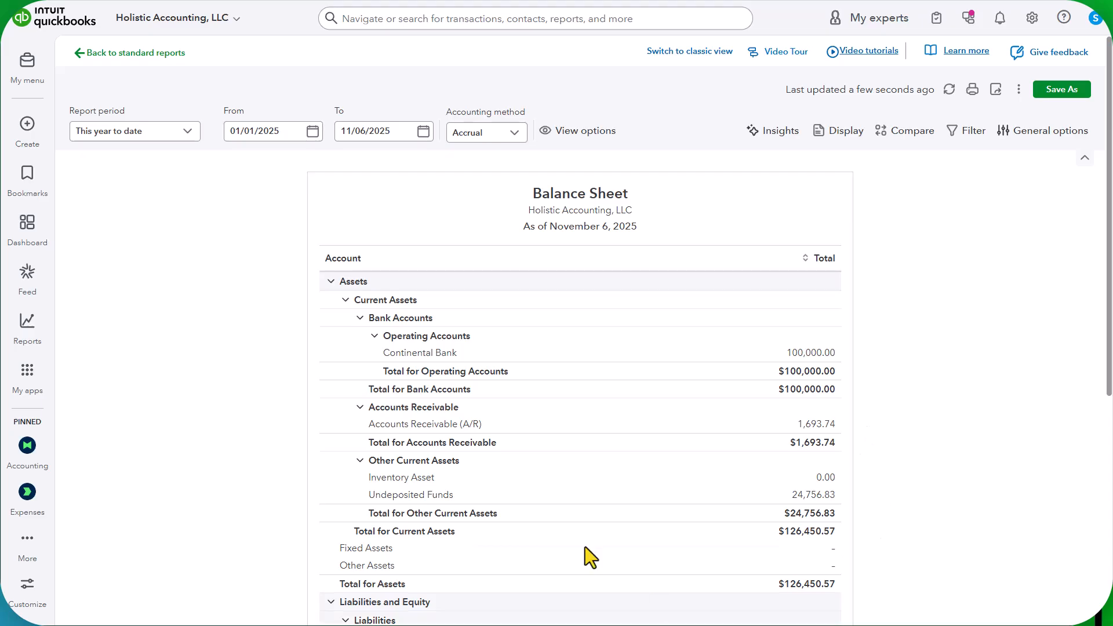
scroll(485, 460, "down", 3)
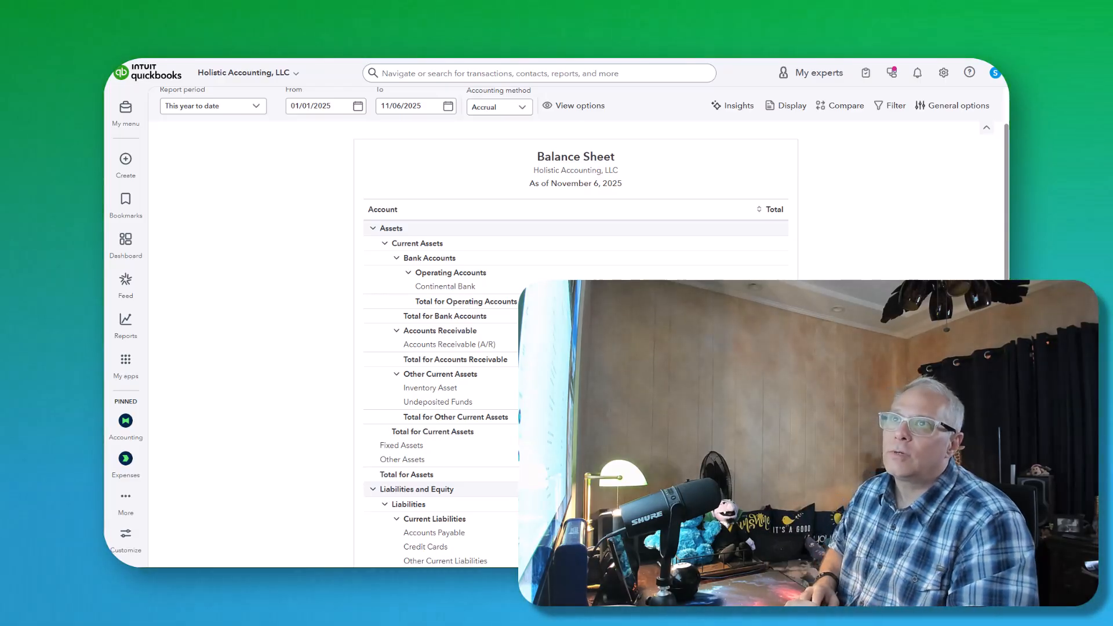
- Start another bank deposit, examine its payments by payment method along with the totals and added funds section, and close it without saving
left_click(124, 112)
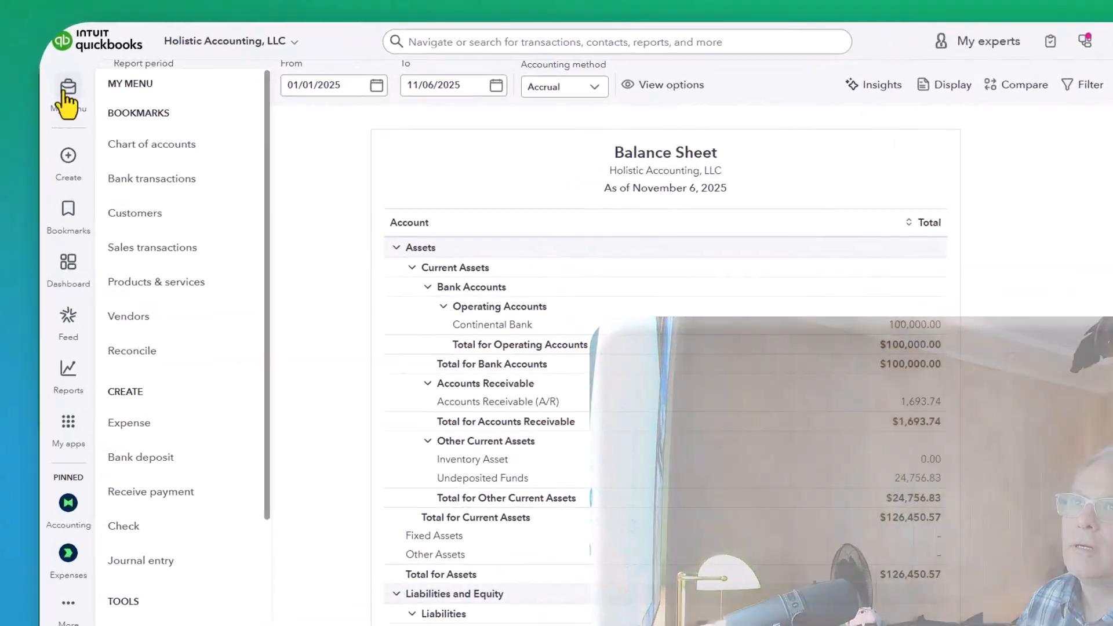
left_click(68, 155)
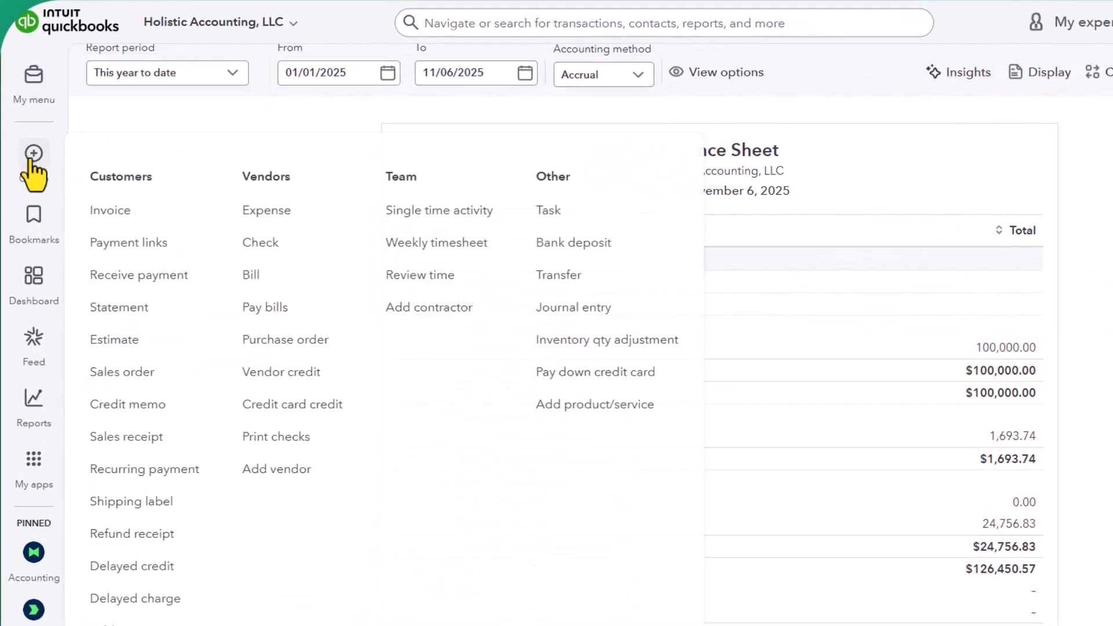
left_click(579, 246)
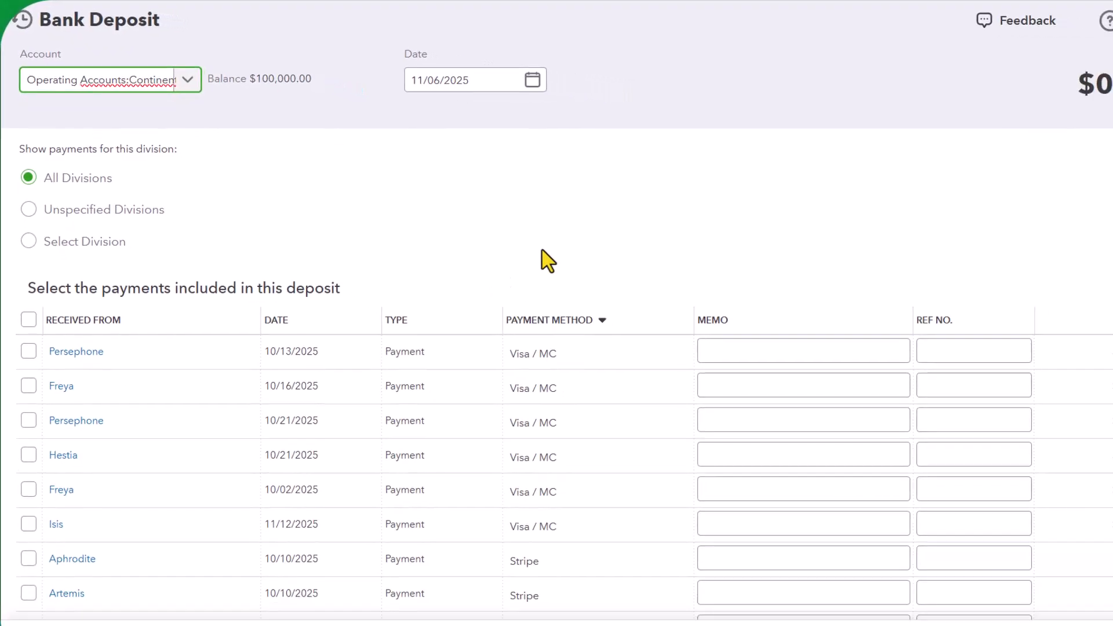
scroll(289, 250, "down", 1)
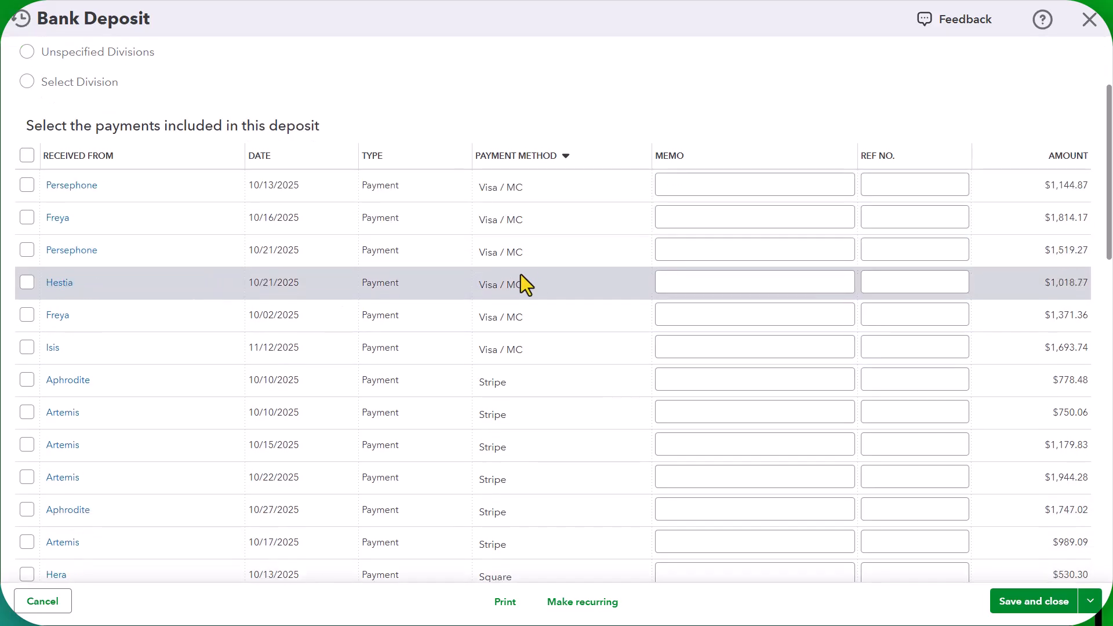
scroll(520, 277, "down", 3)
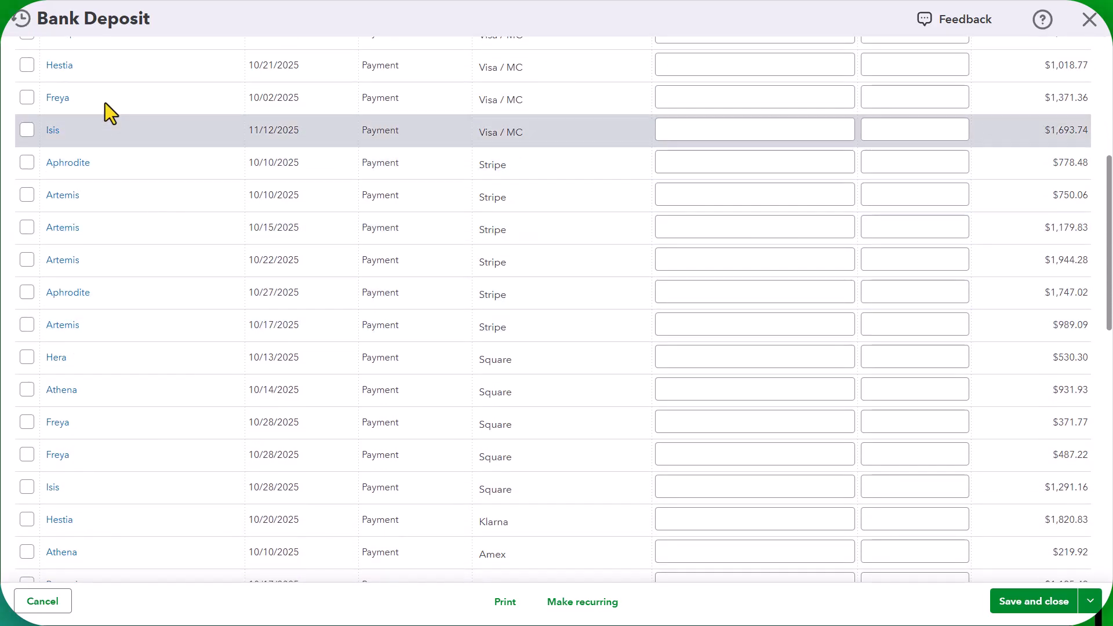
scroll(151, 255, "down", 1)
scroll(599, 340, "up", 6)
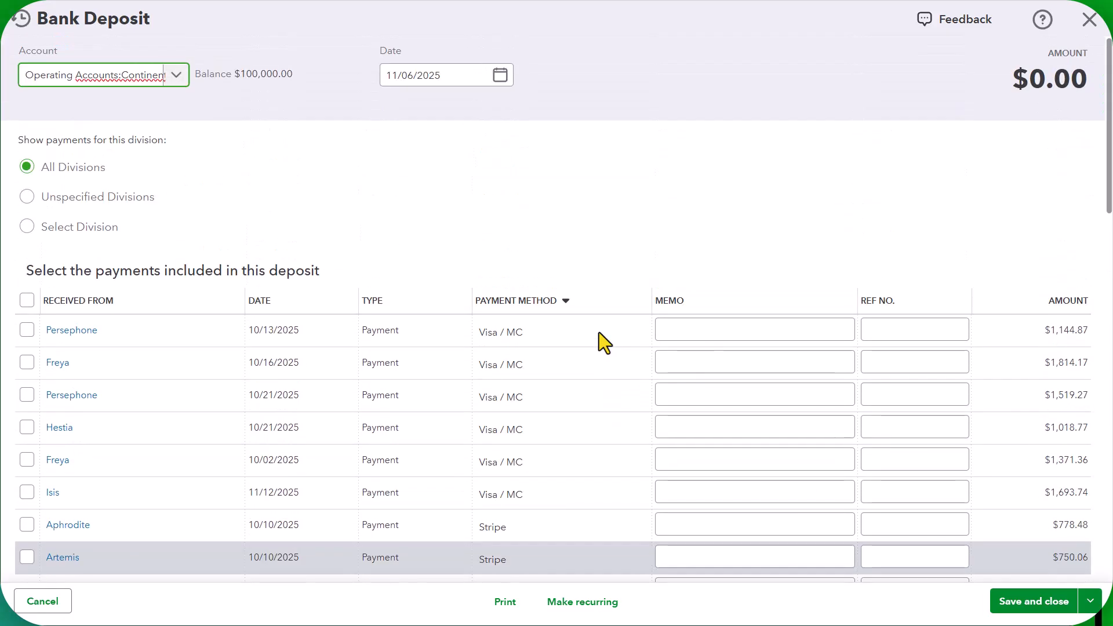
scroll(601, 390, "down", 14)
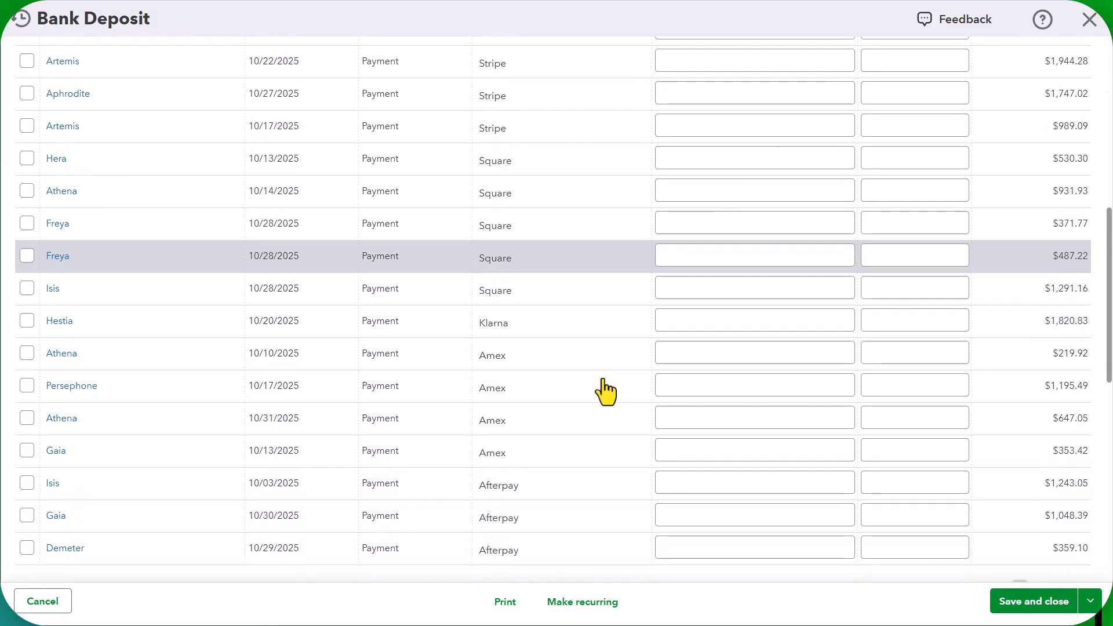
scroll(539, 394, "up", 3)
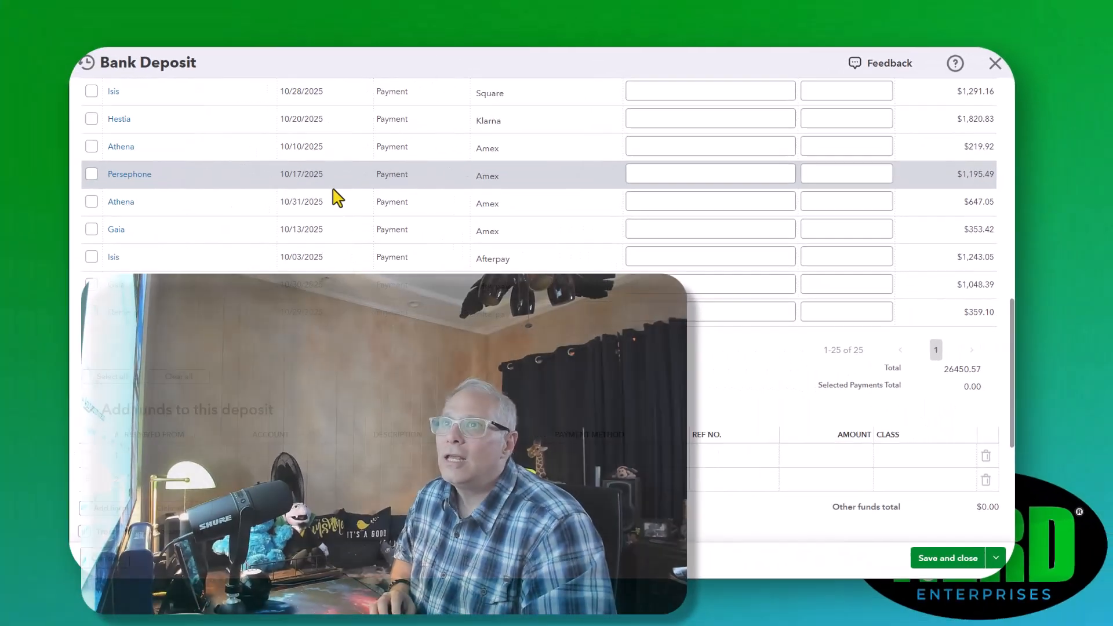
scroll(344, 209, "up", 5)
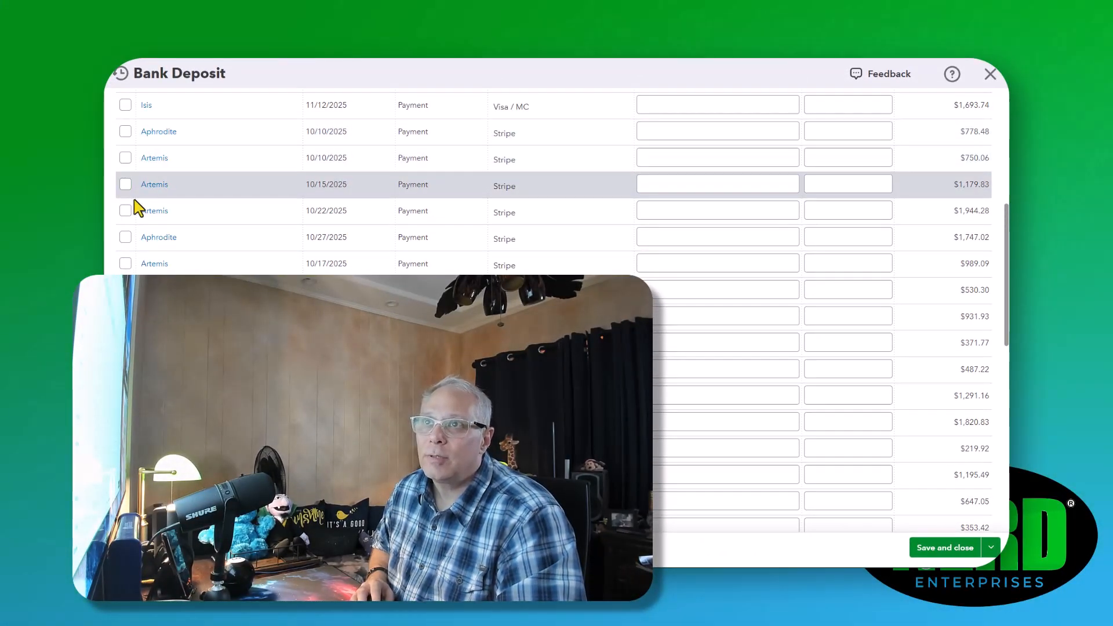
scroll(840, 307, "down", 10)
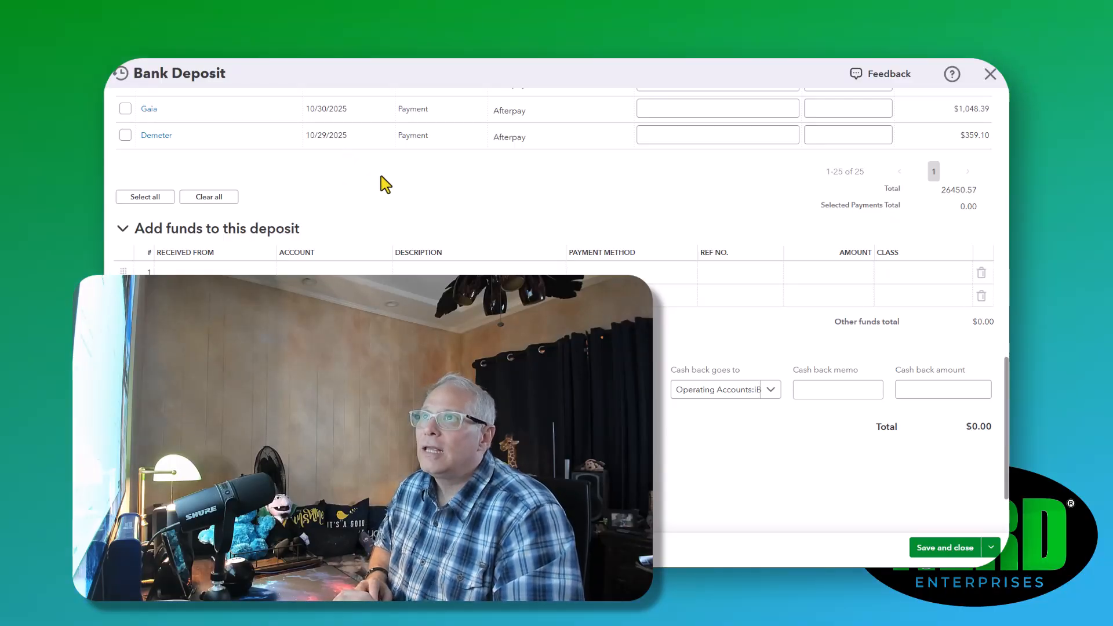
scroll(385, 184, "up", 10)
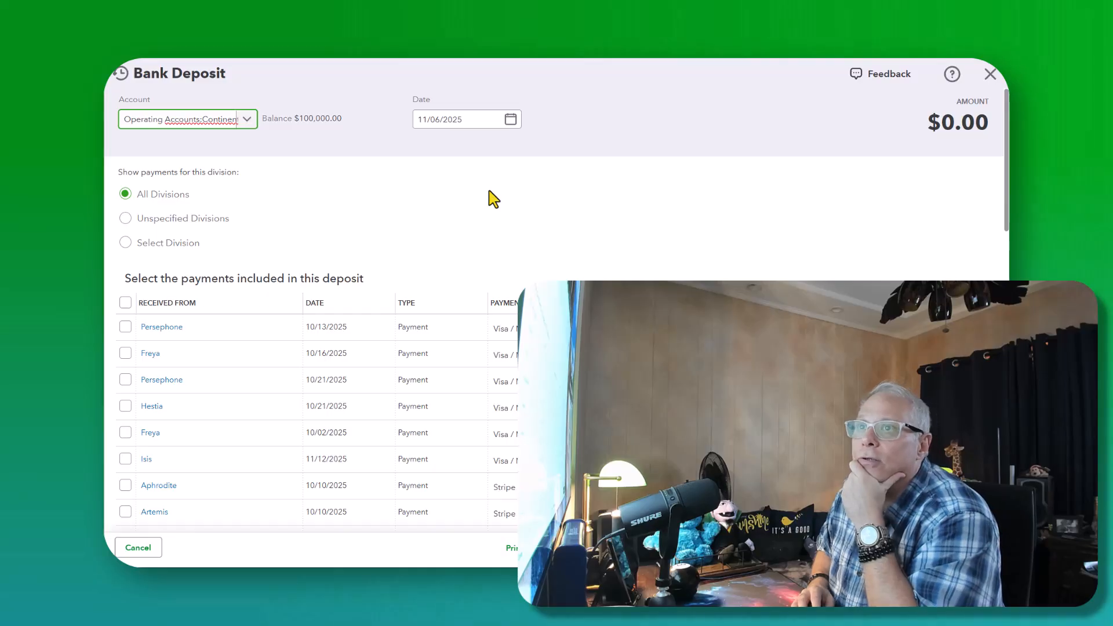
left_click(990, 75)
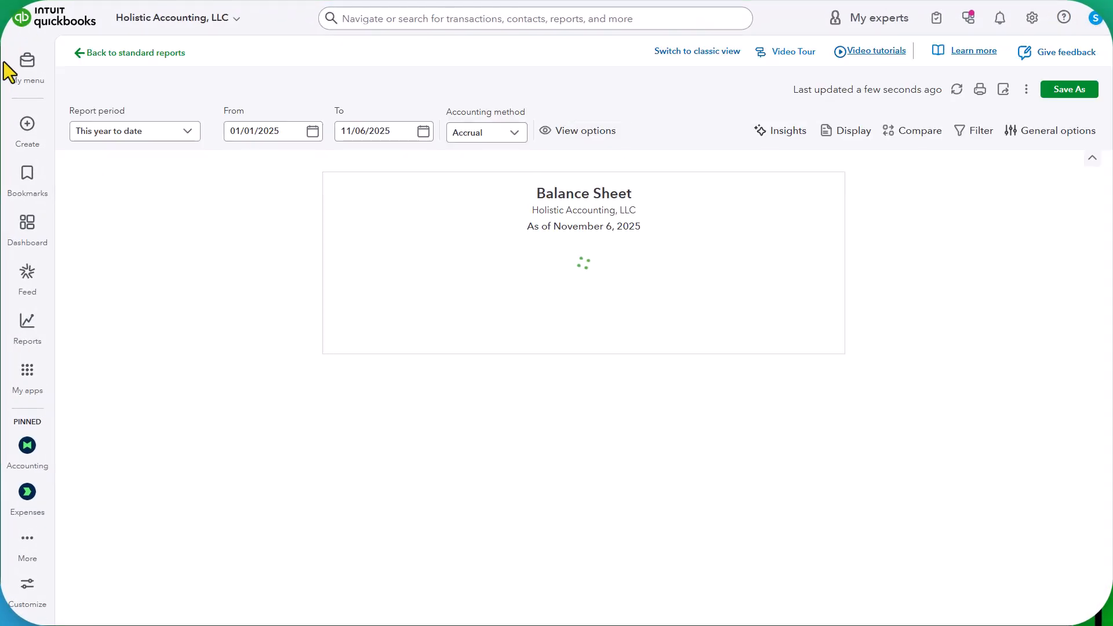
- Open the chart of accounts and examine the Payment Gateways bank account with its subaccounts for each payment processor
mouse_move(26, 66)
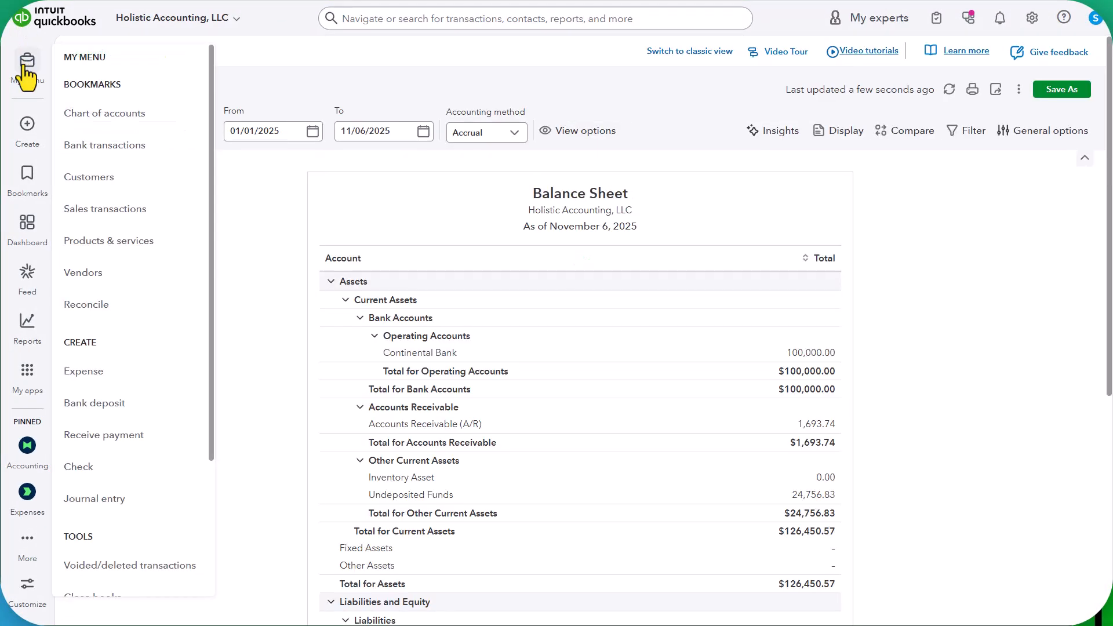
left_click(100, 125)
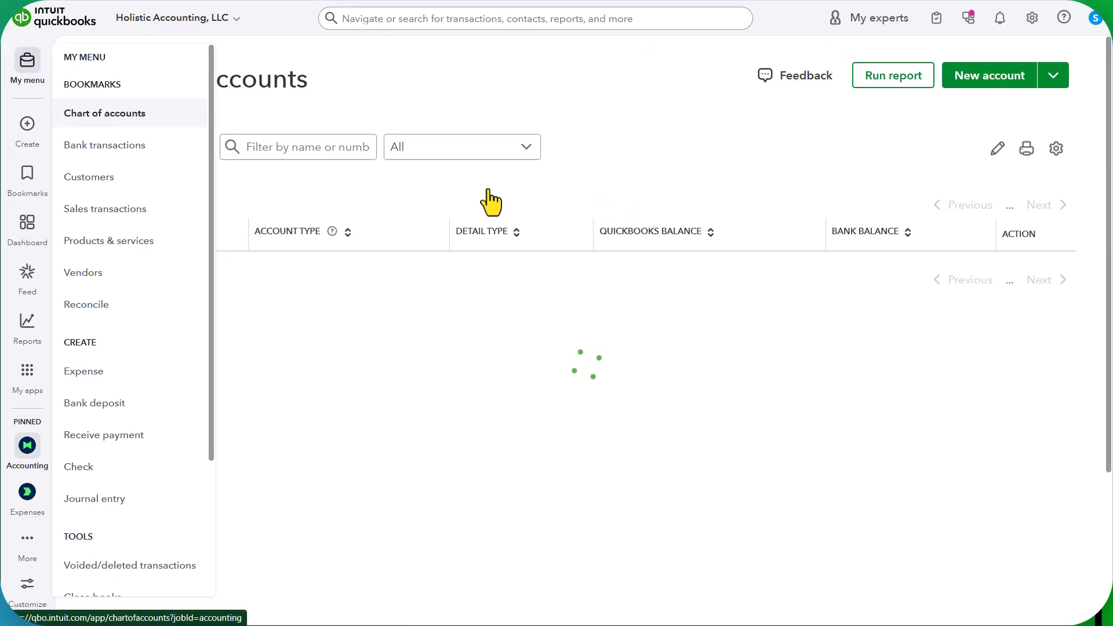
scroll(541, 261, "down", 2)
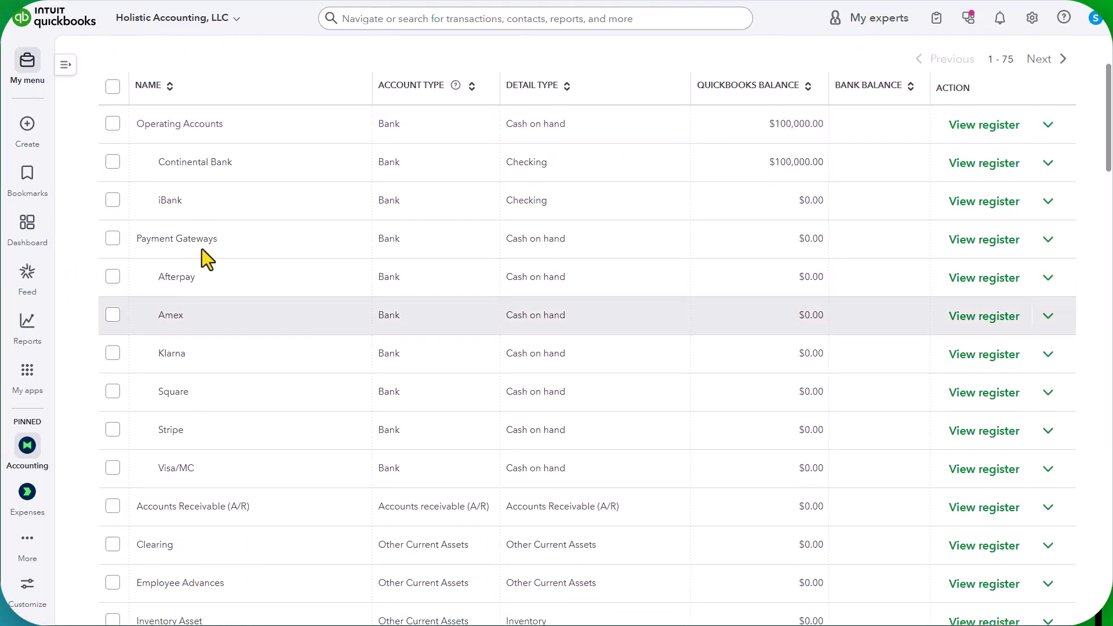
scroll(243, 255, "up", 1)
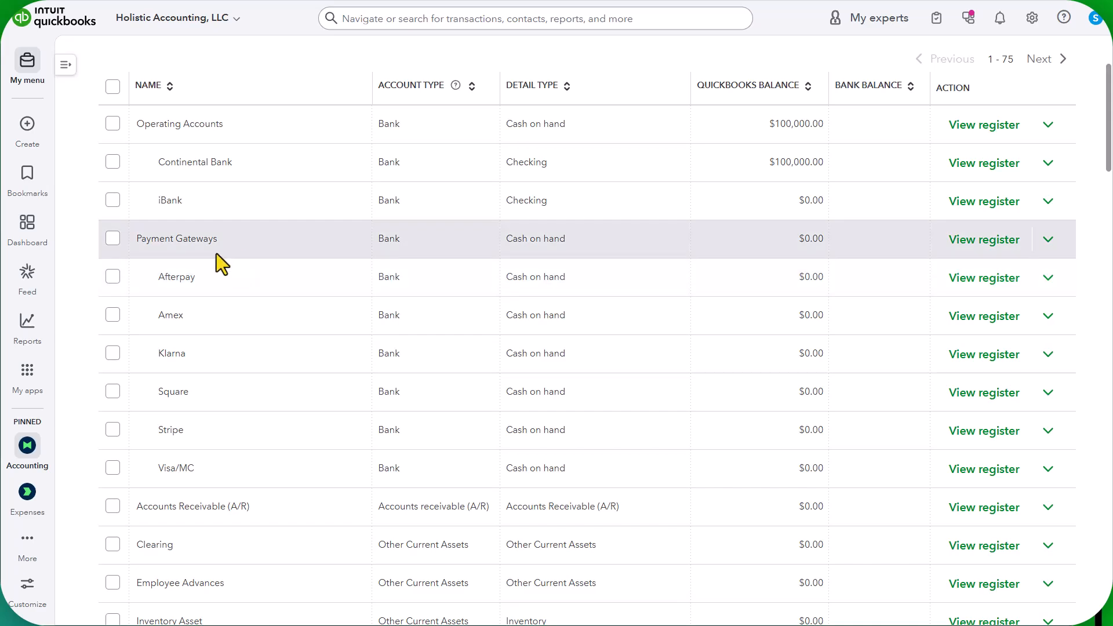
- Compare the Payment Gateways subaccounts with the operating bank accounts and the other current asset accounts in the chart of accounts
scroll(217, 253, "down", 1)
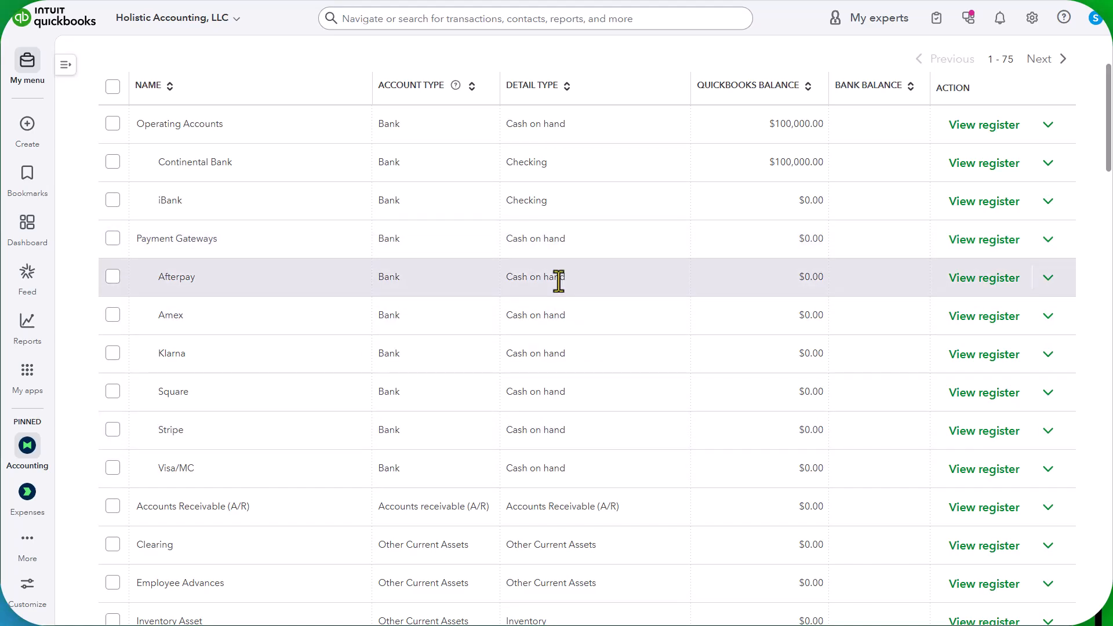
scroll(595, 286, "down", 1)
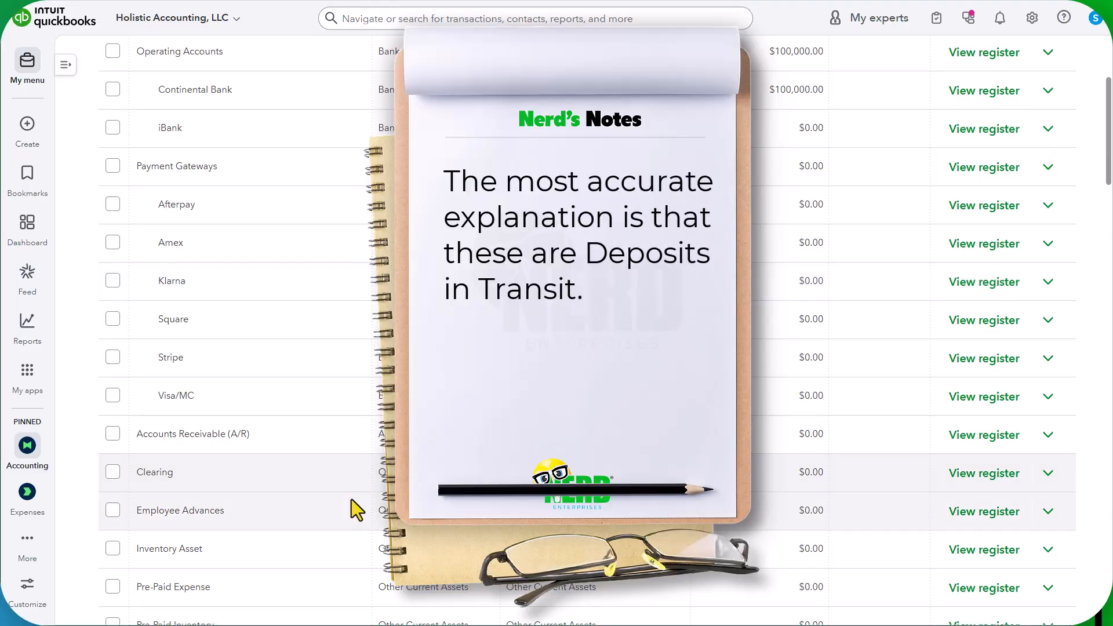
scroll(347, 495, "up", 3)
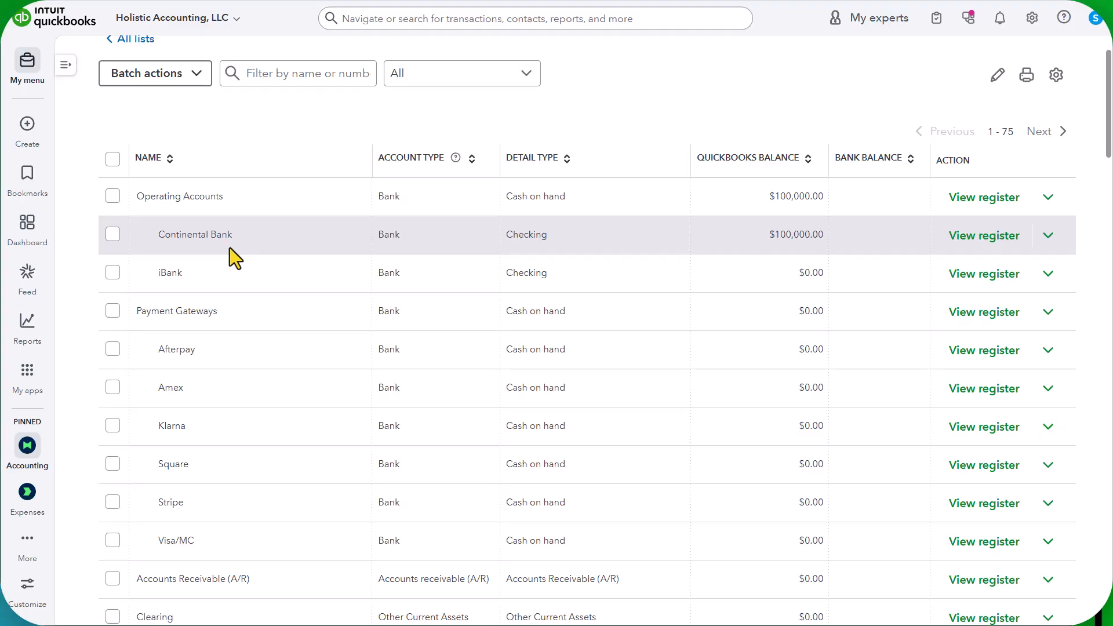
scroll(260, 322, "down", 1)
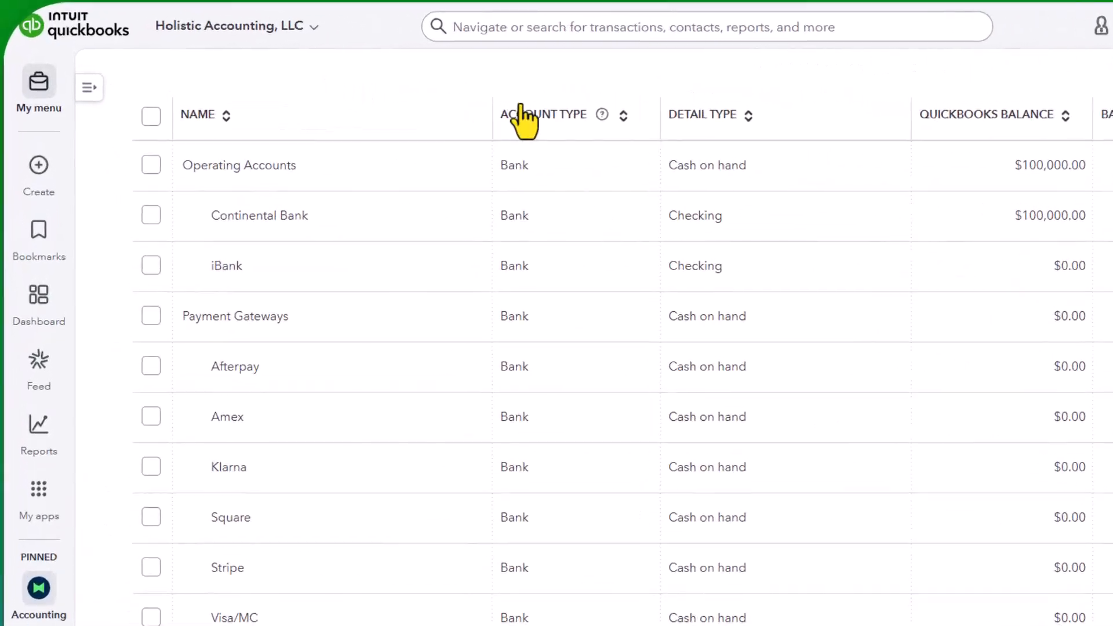
- Start a new bank deposit and sort its available payments by date, oldest first
left_click(29, 96)
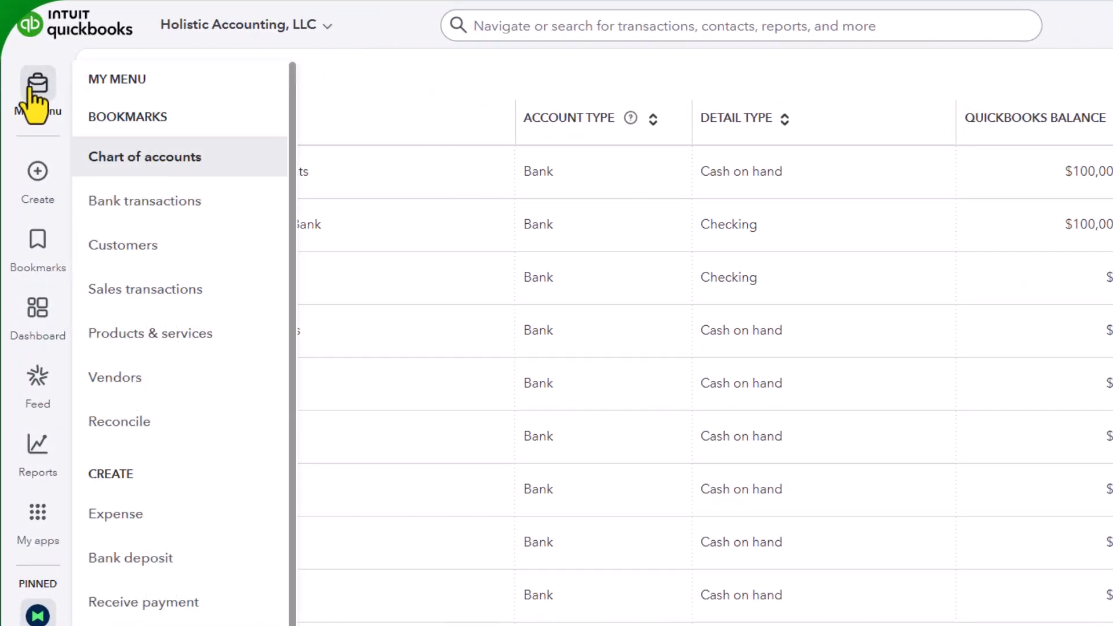
left_click(37, 174)
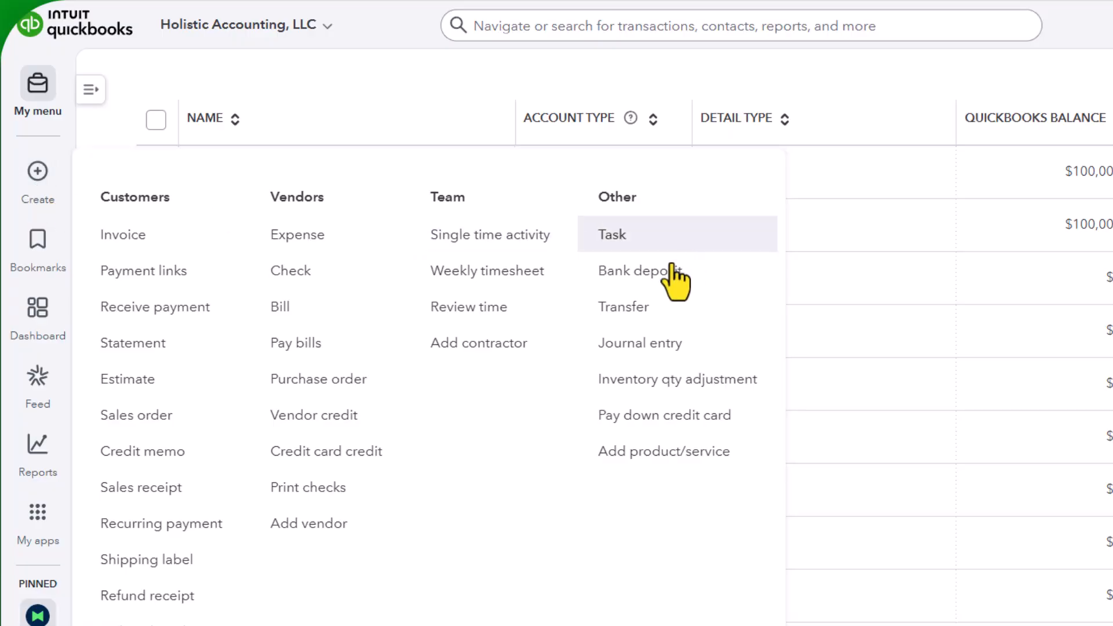
left_click(645, 271)
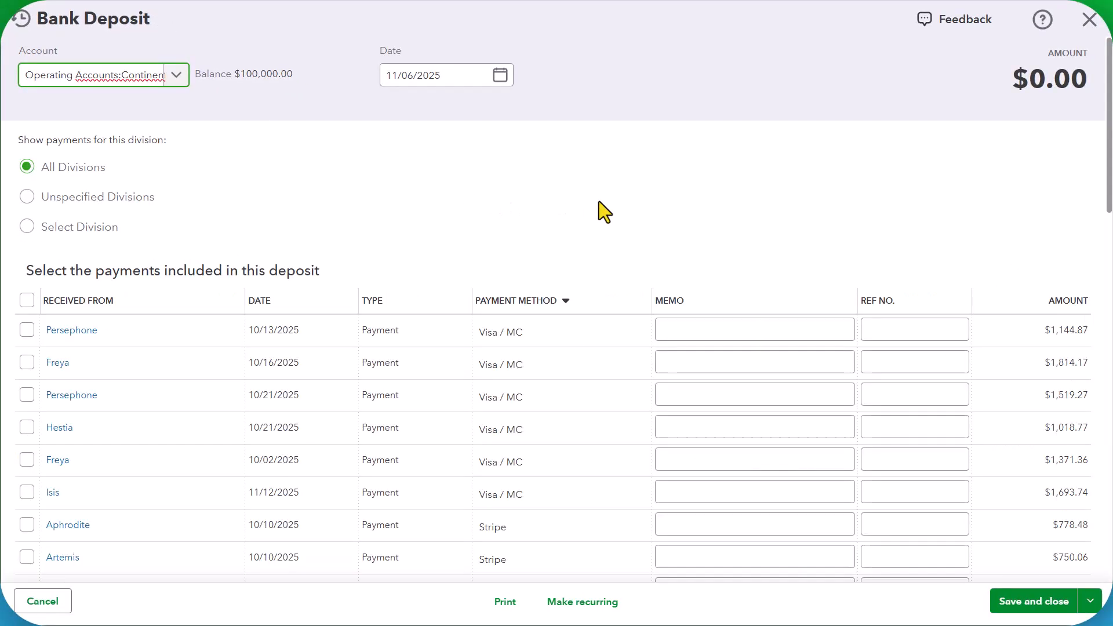
scroll(584, 220, "down", 3)
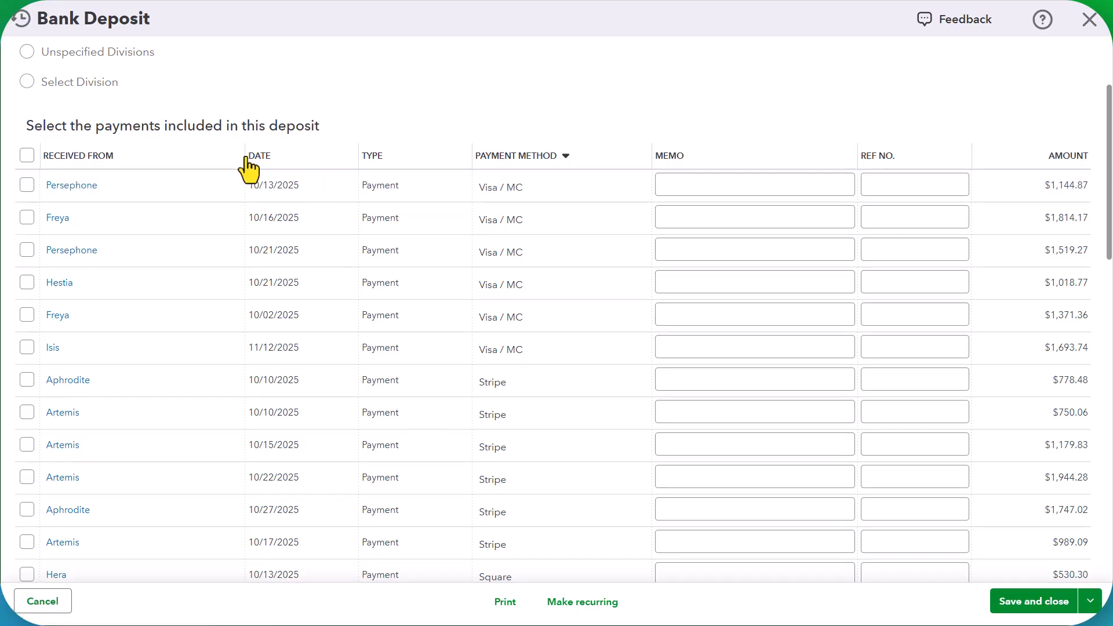
left_click_drag(245, 157, 248, 157)
left_click(264, 168)
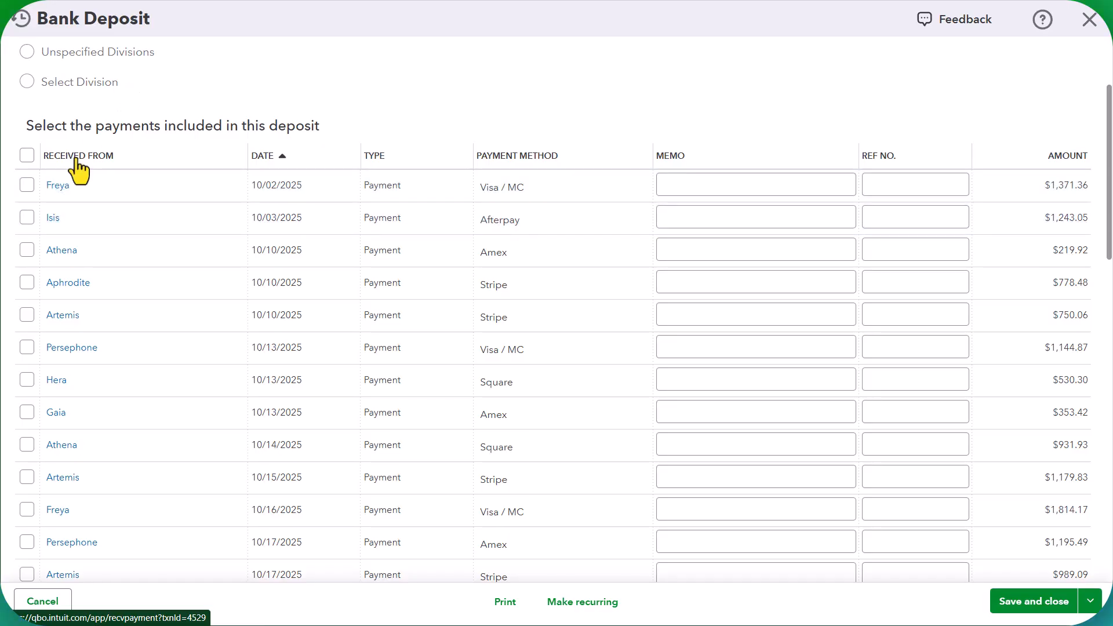
- Change the 10/02/2025 Visa / MC payment's deposit account to Payment Gateways:Visa/MC and save the linked transaction
left_click(58, 187)
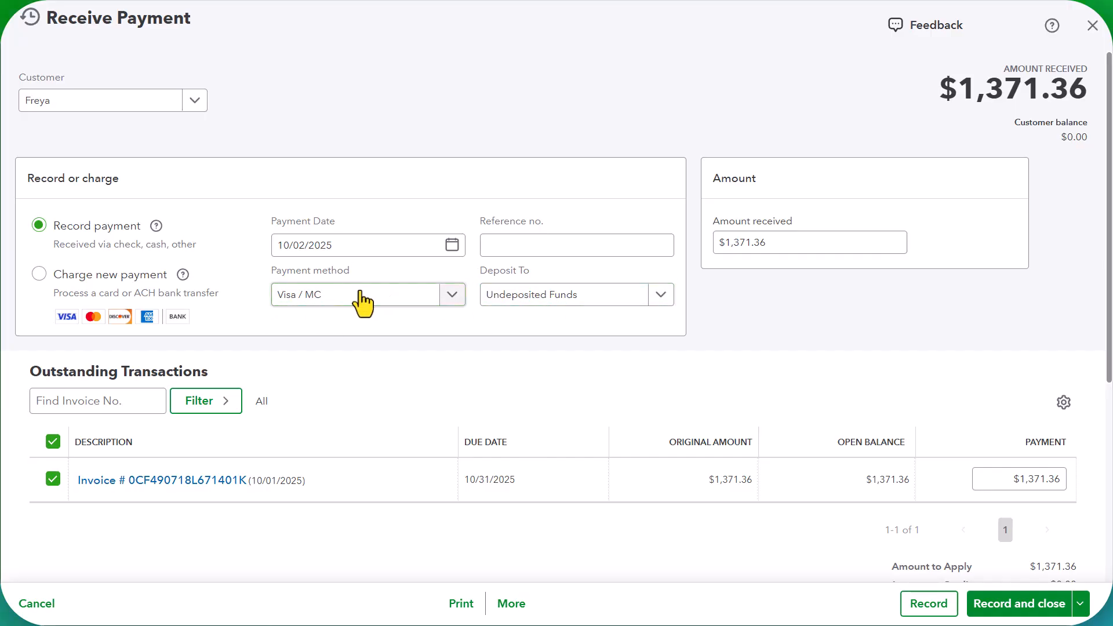
left_click(548, 297)
left_click(551, 320)
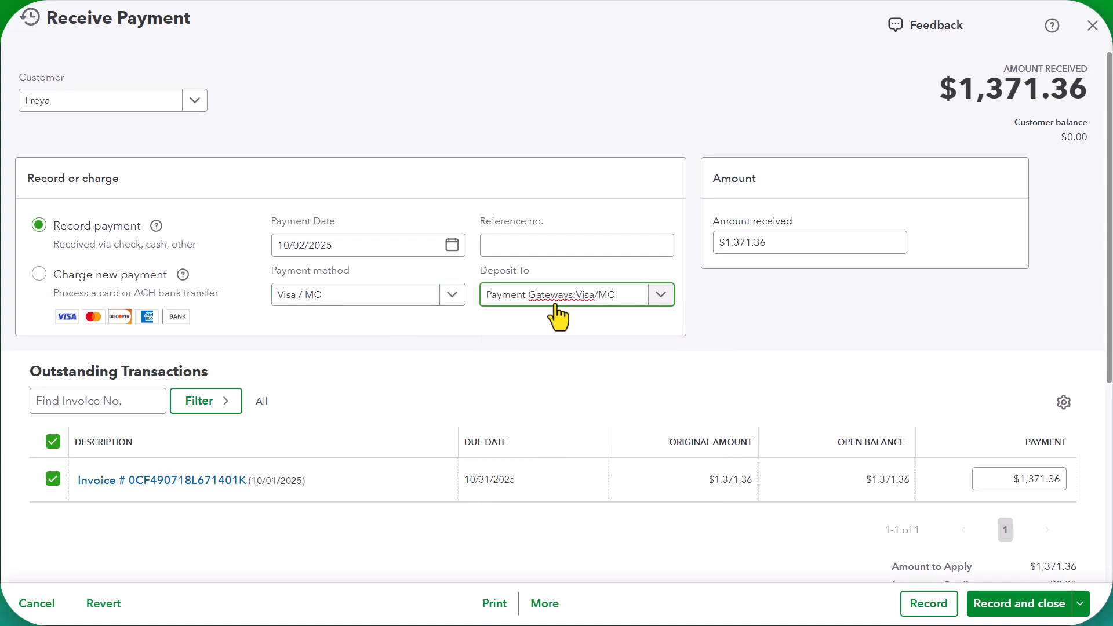
left_click(1019, 604)
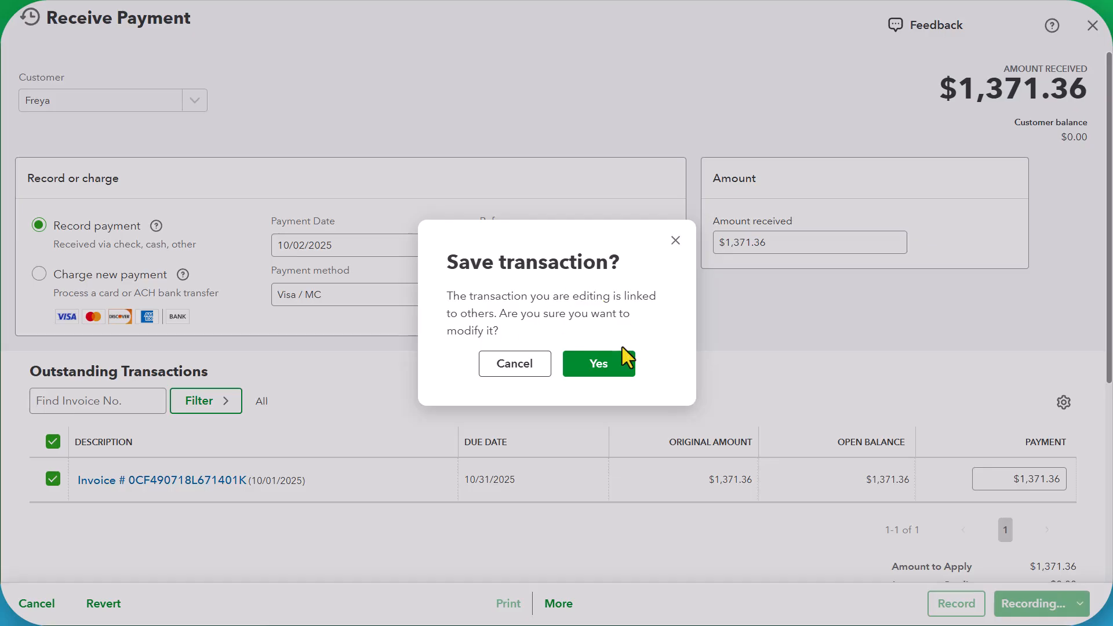
left_click(607, 364)
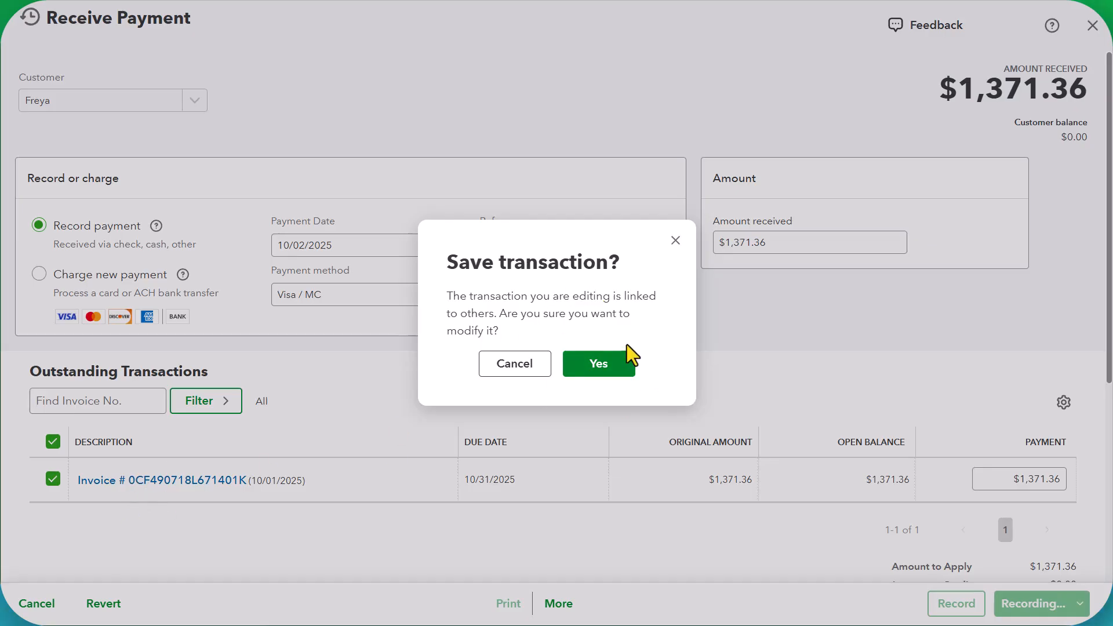
left_click(601, 366)
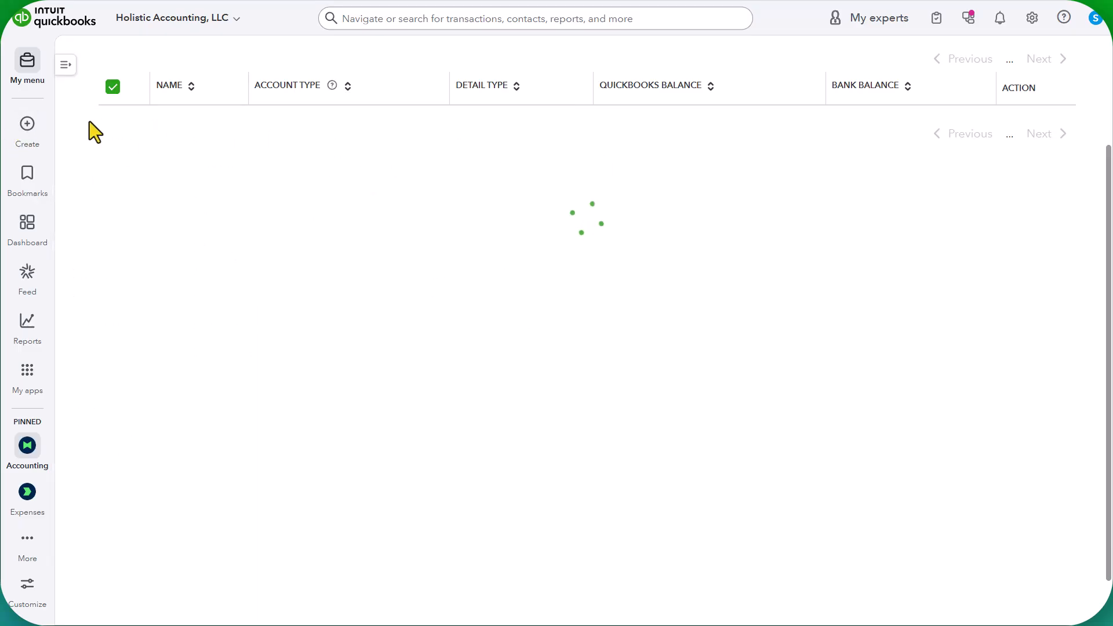
- From a new bank deposit, change the 10/03/2025 Afterpay payment's deposit account to Payment Gateways:Afterpay and save the linked transaction
mouse_move(35, 142)
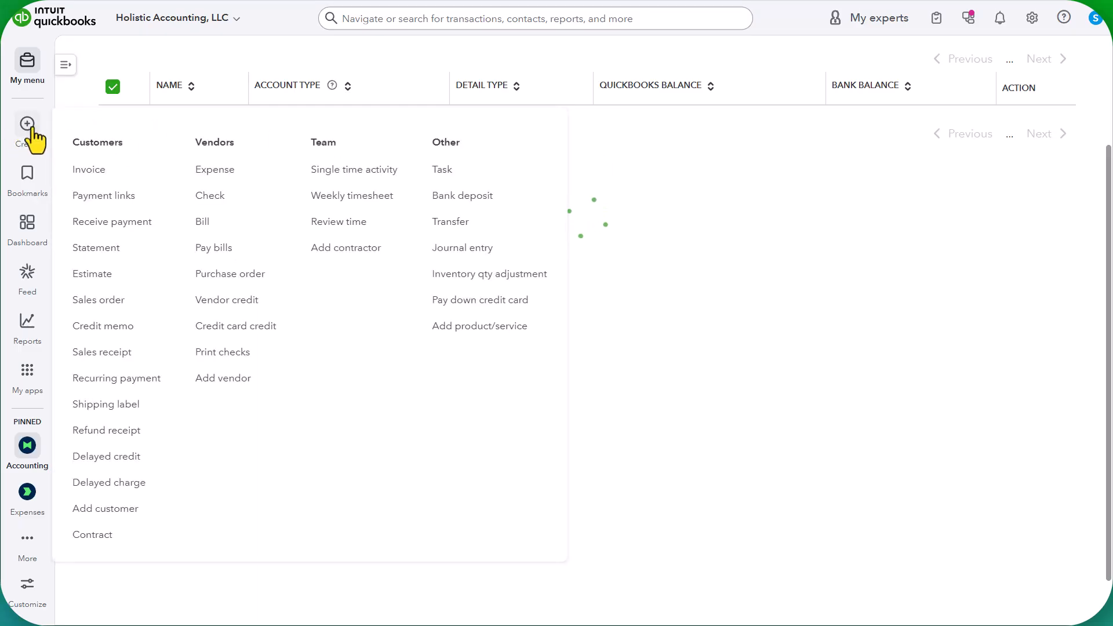
left_click(463, 195)
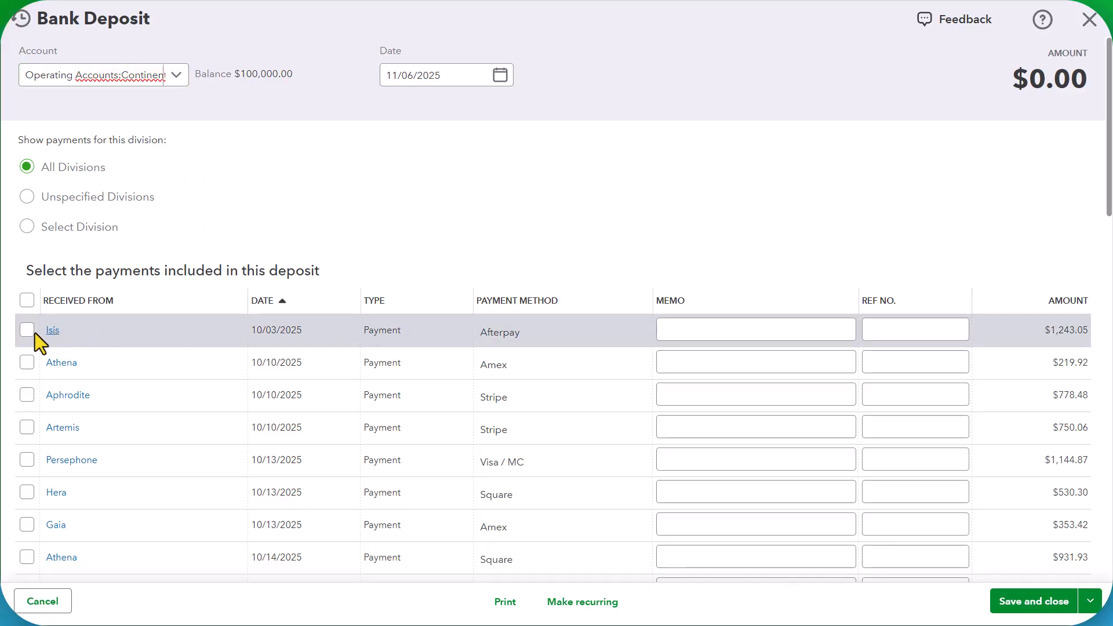
left_click(50, 333)
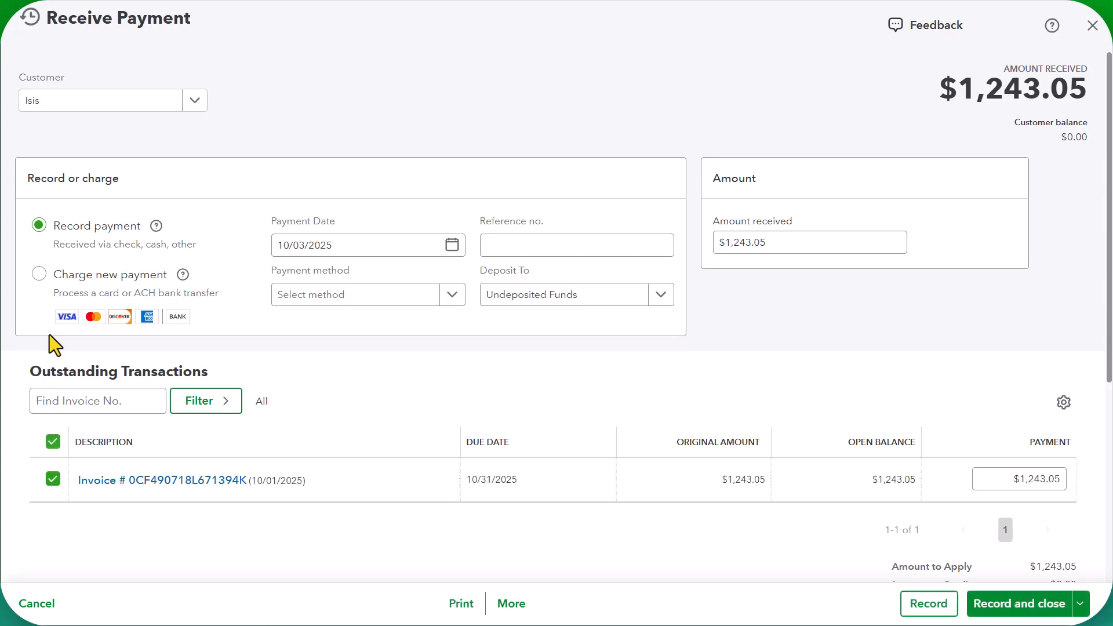
left_click(528, 300)
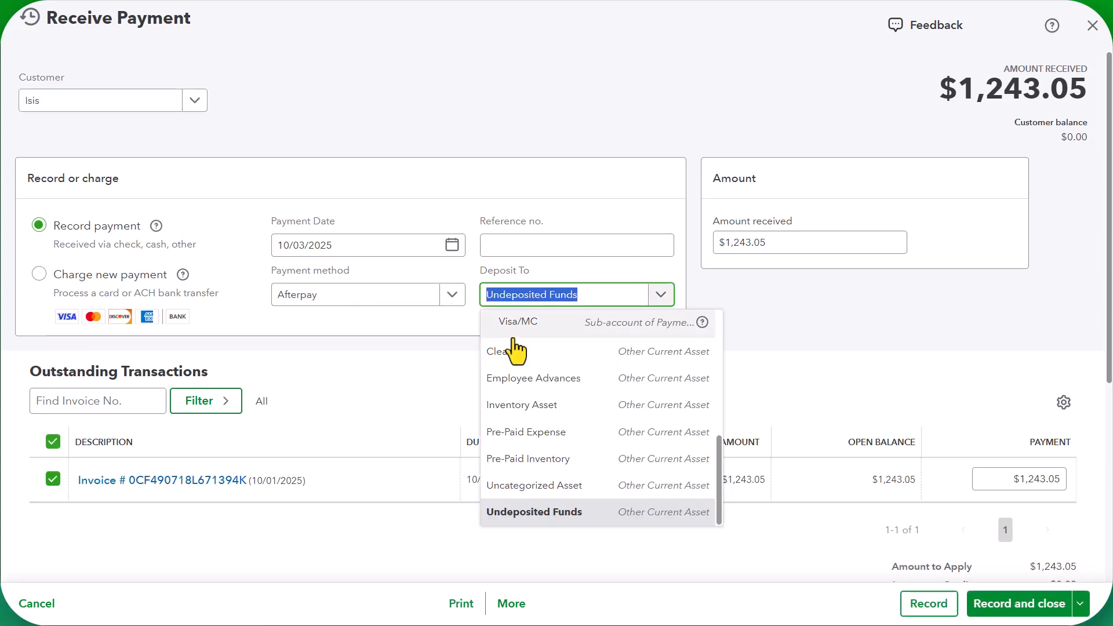
scroll(514, 350, "up", 3)
left_click(524, 323)
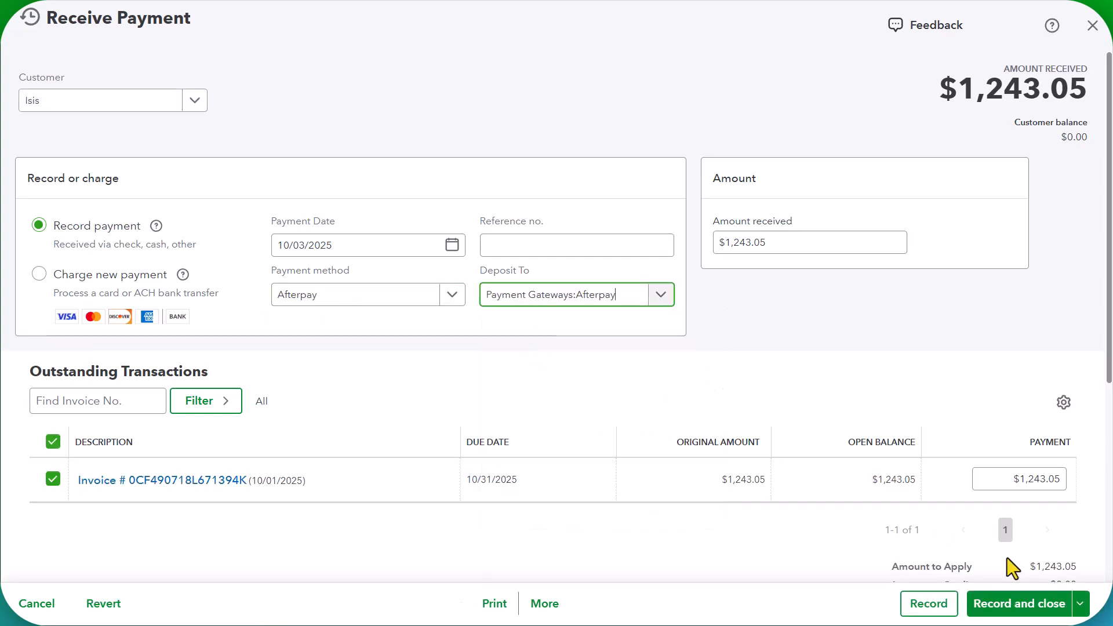
left_click(1025, 606)
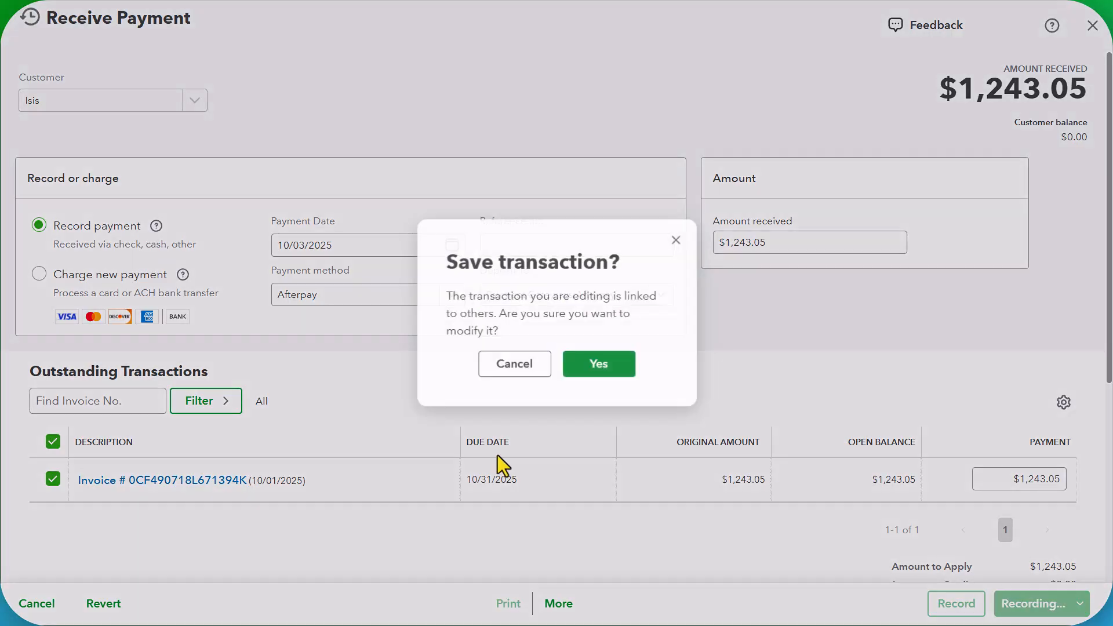
left_click(586, 365)
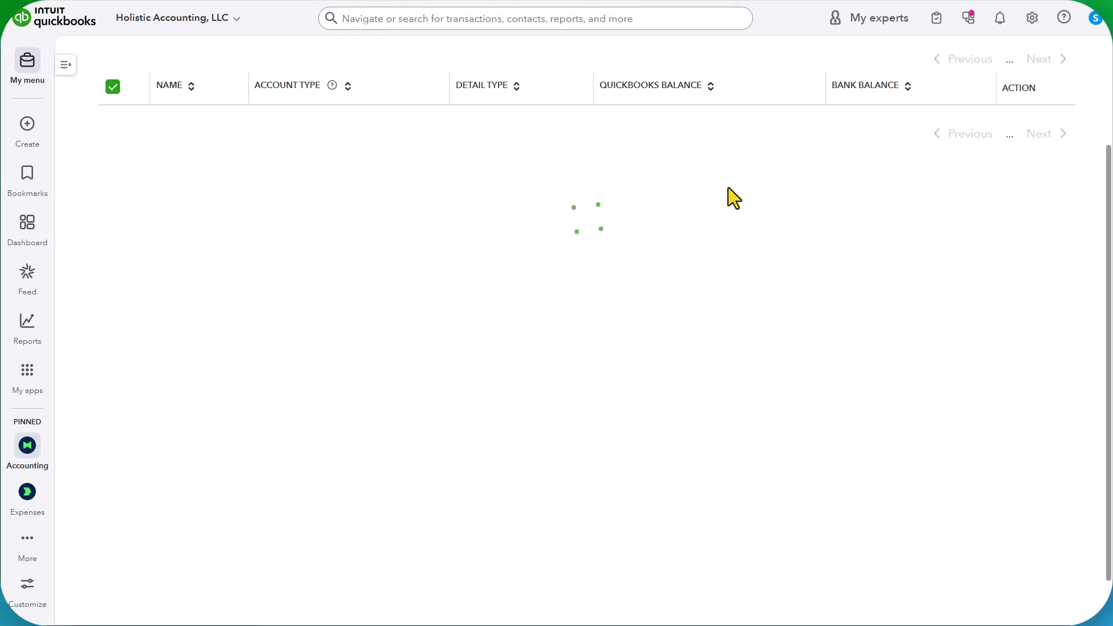
- Start another bank deposit and bring up its list of remaining undeposited payments
left_click(29, 135)
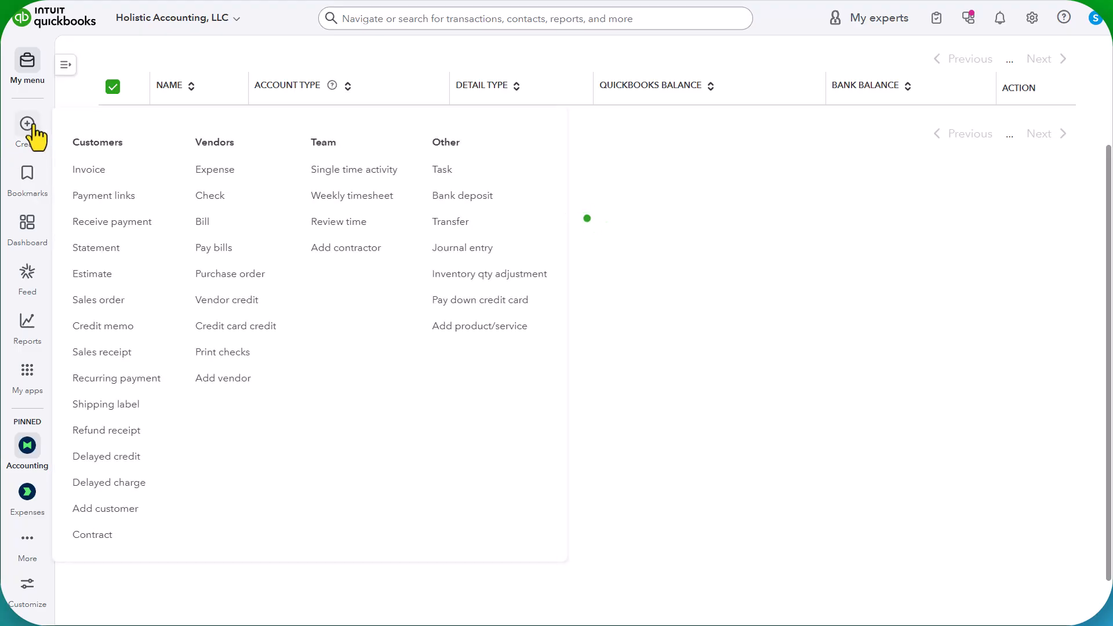
left_click(463, 196)
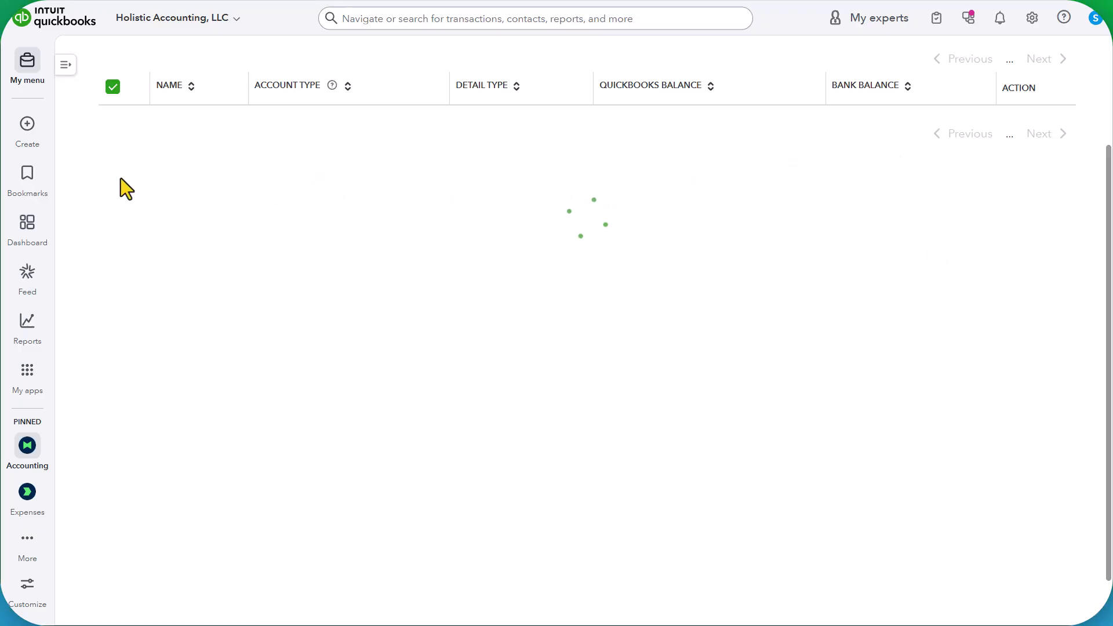
left_click(26, 128)
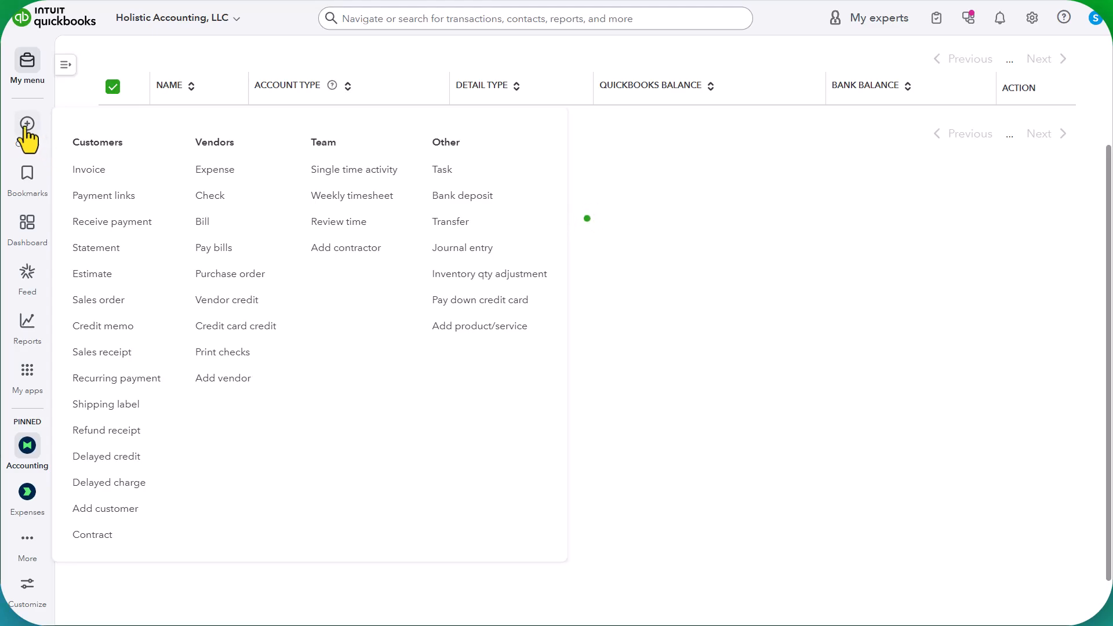
left_click(26, 137)
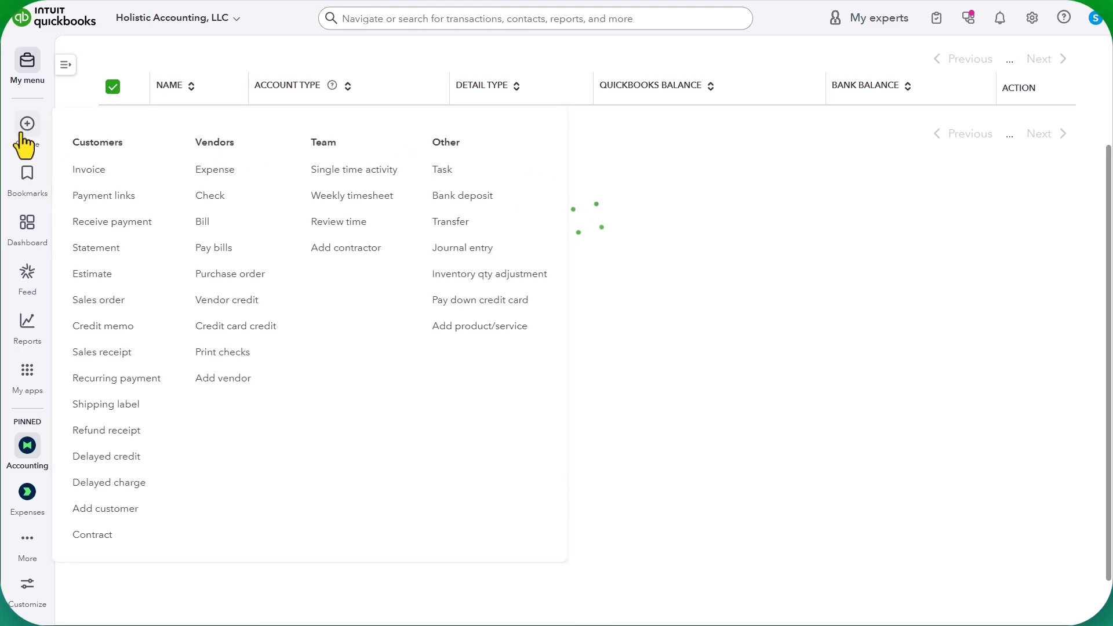
left_click(447, 199)
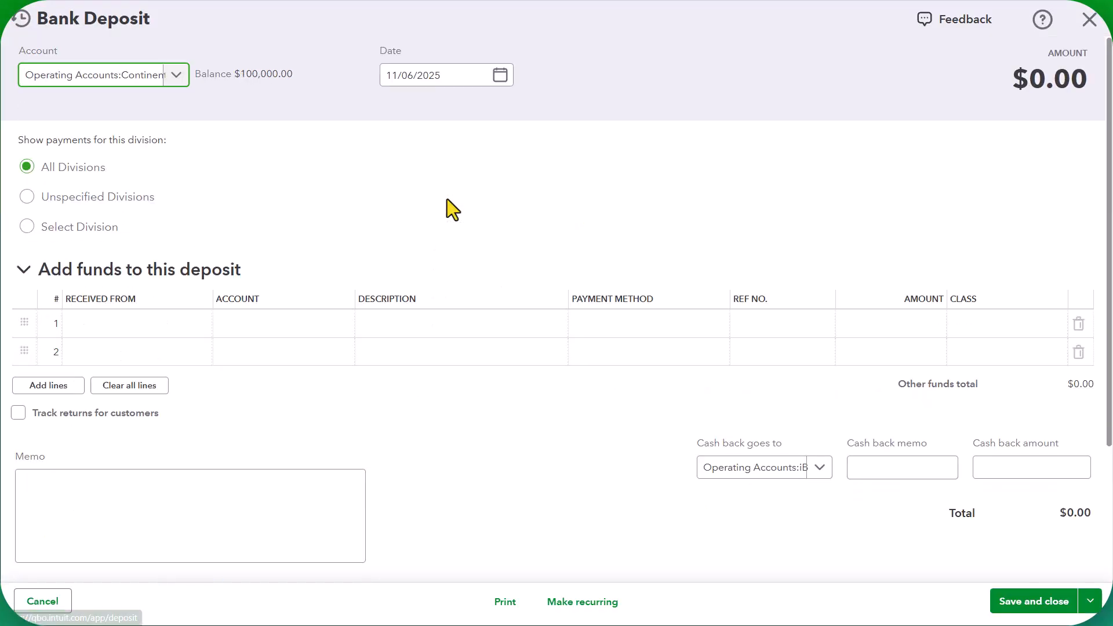
scroll(178, 332, "down", 1)
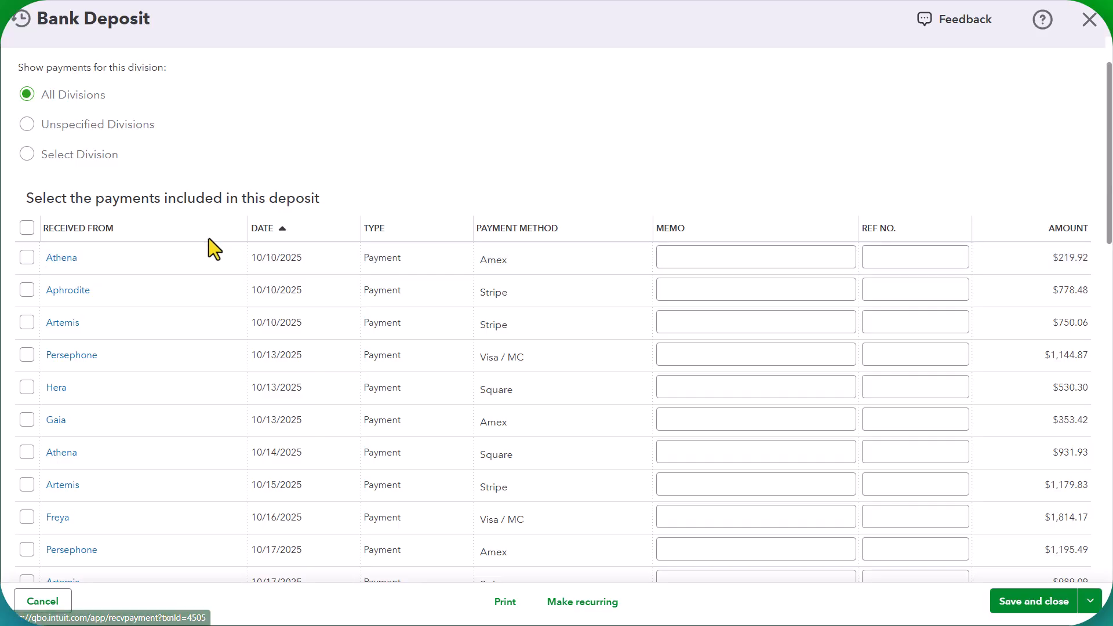
- Change the 10/10/2025 Amex payment's deposit account to Payment Gateways:Amex and save the linked transaction
left_click(64, 259)
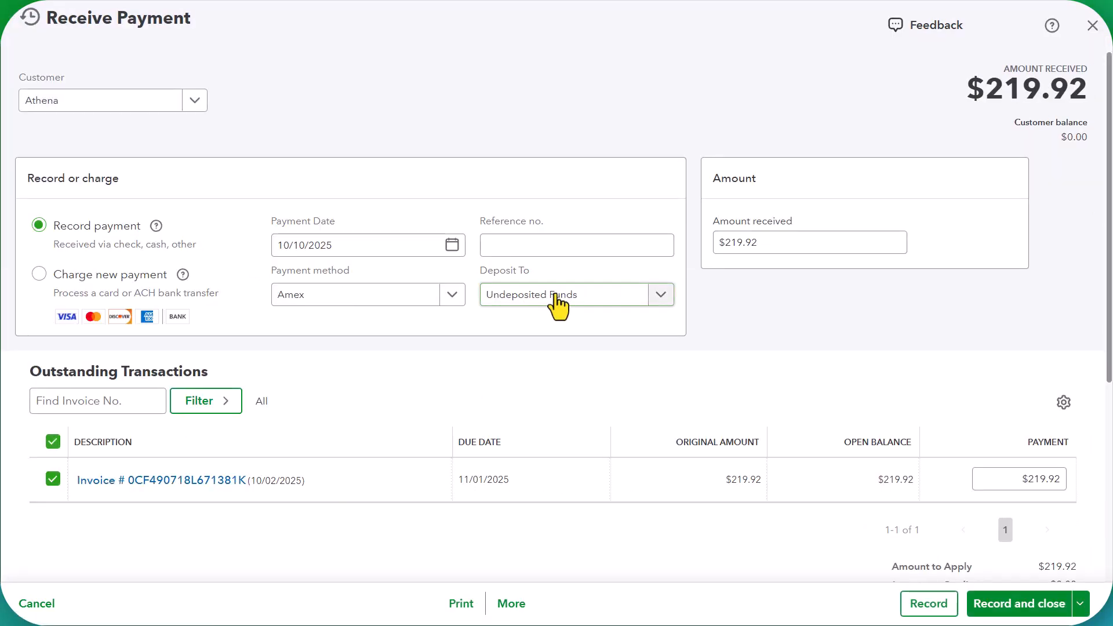
left_click(568, 297)
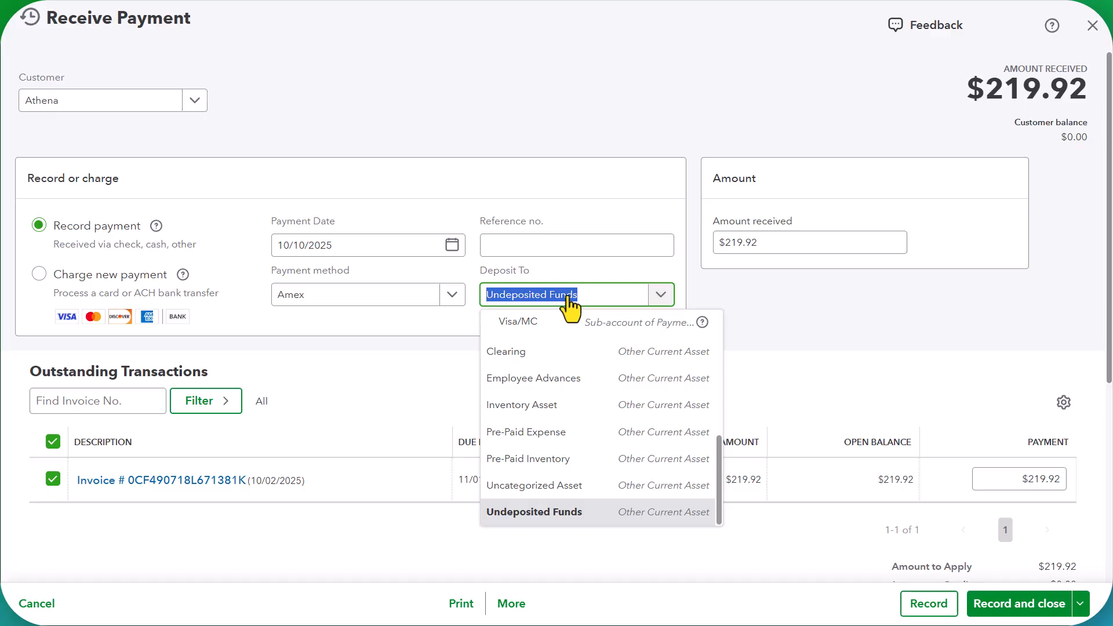
type("ame")
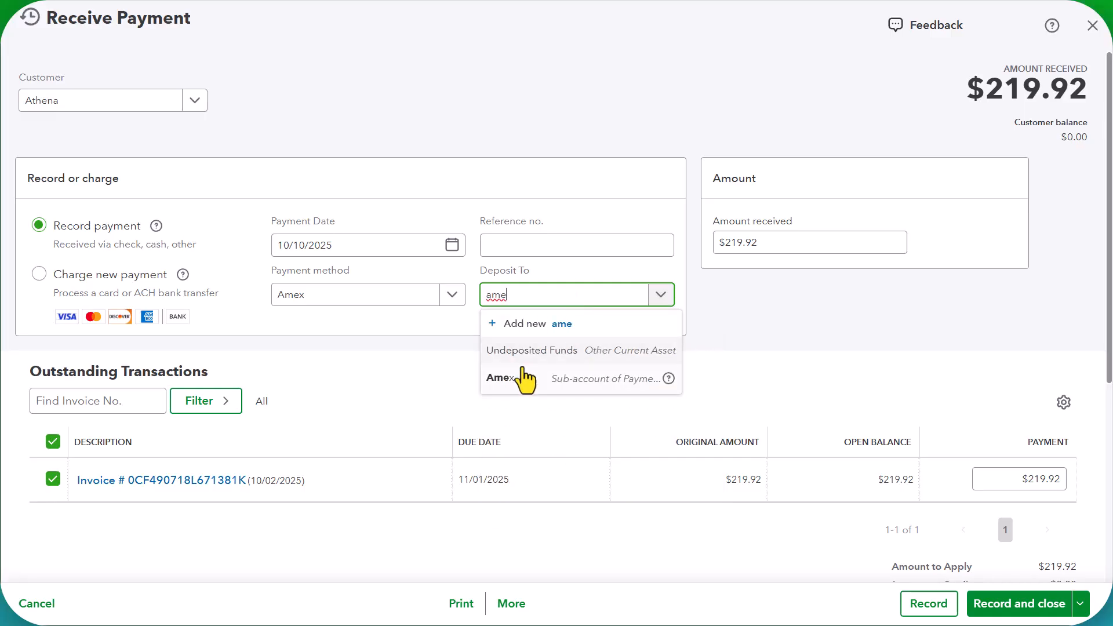
left_click(552, 381)
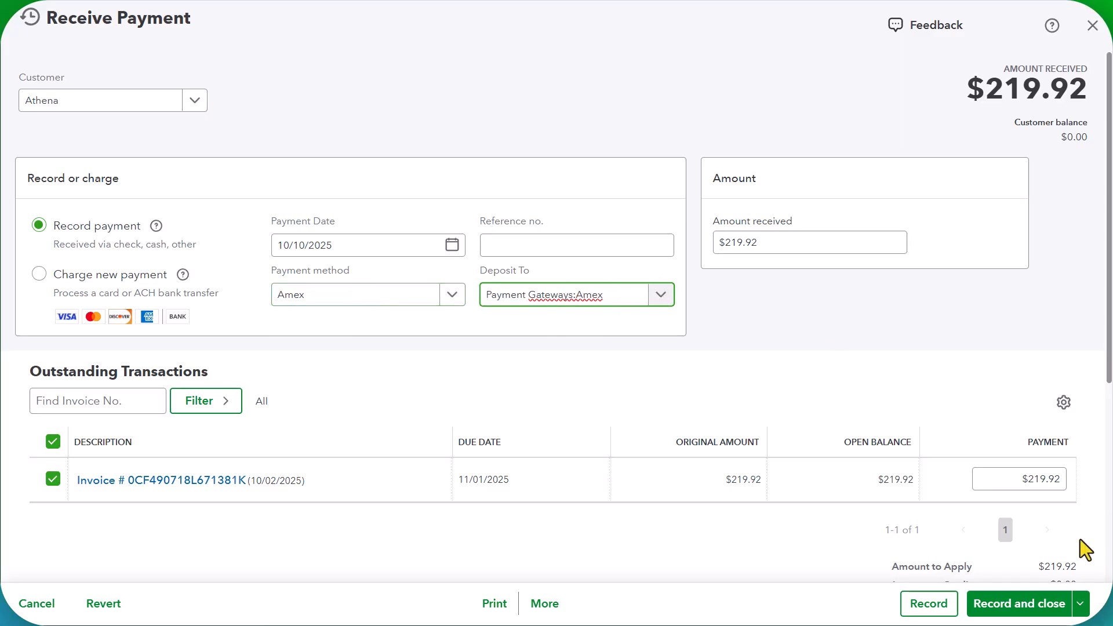
left_click(1015, 604)
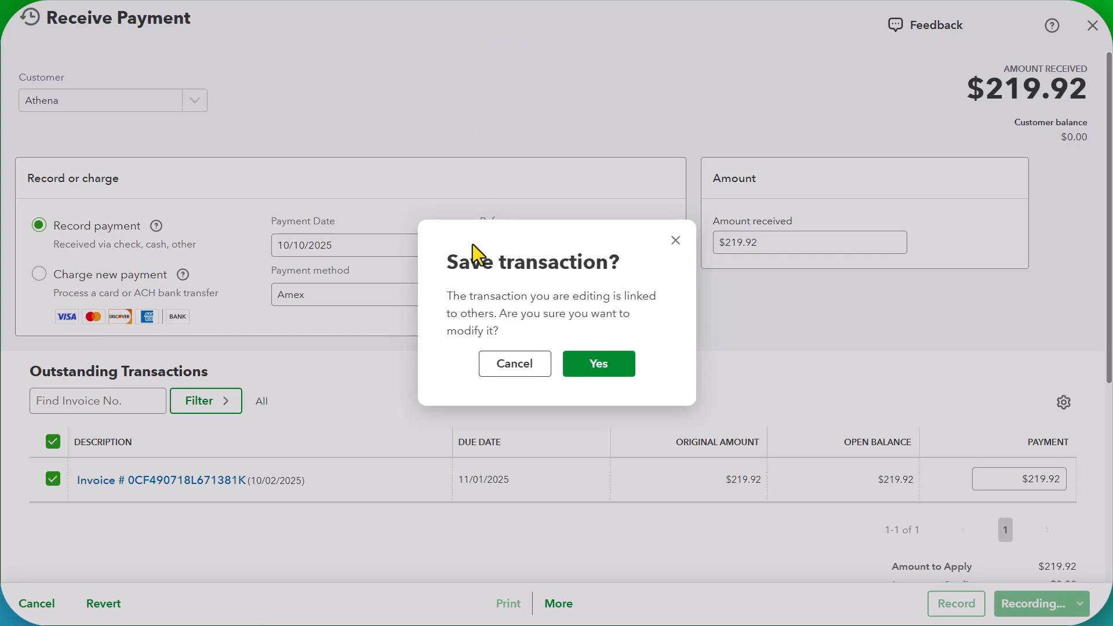
left_click(599, 367)
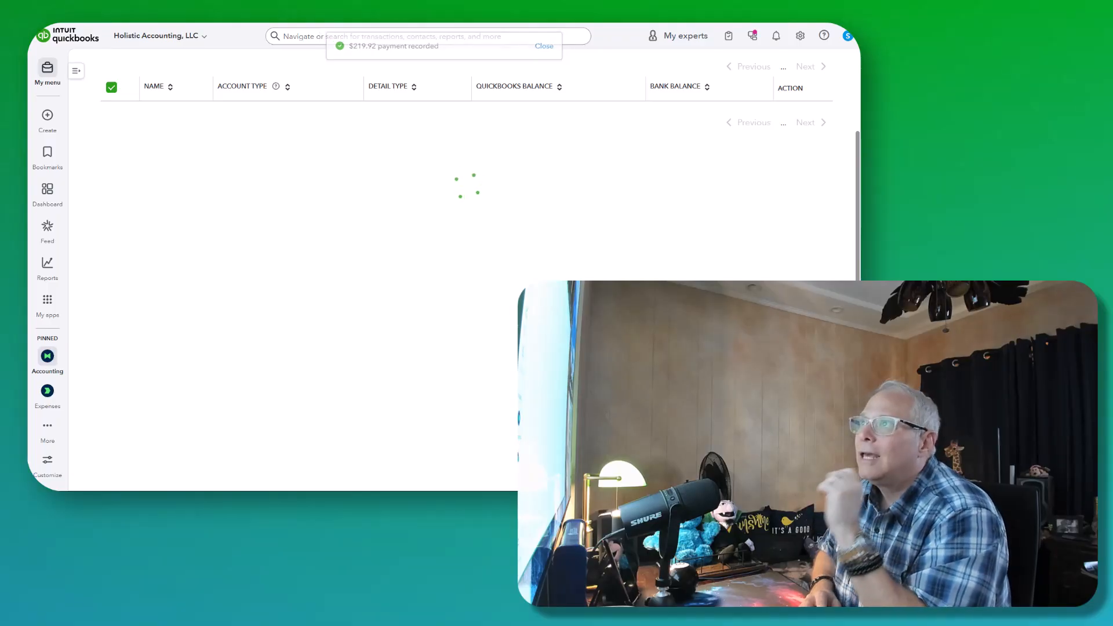
- Run the Balance Sheet report and check how the Payment Gateways subaccounts and Undeposited Funds appear
mouse_move(55, 90)
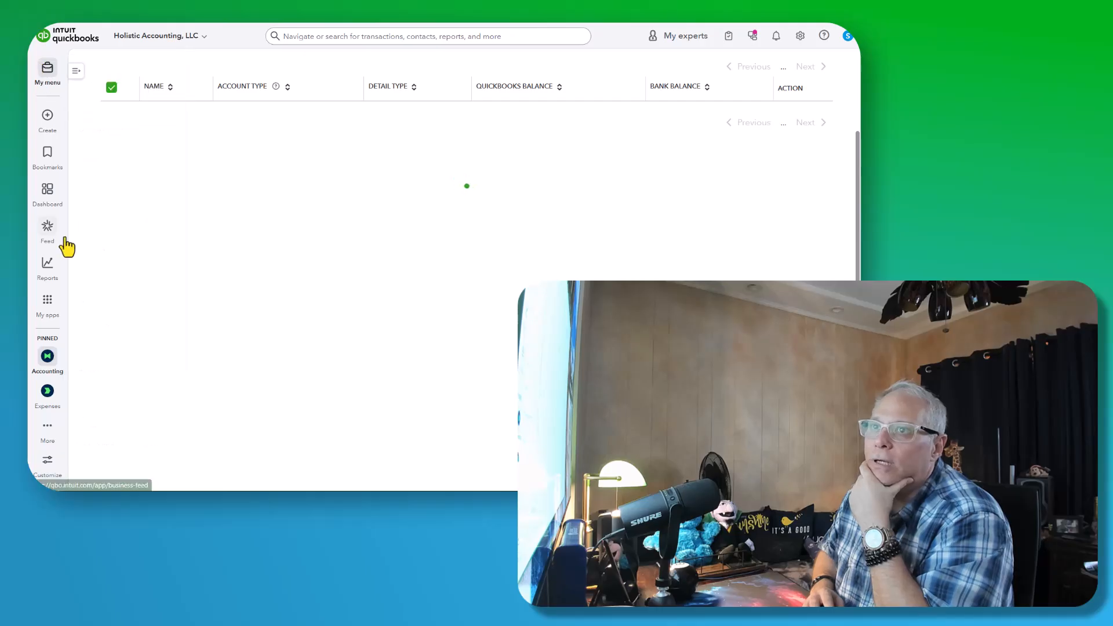
left_click(47, 268)
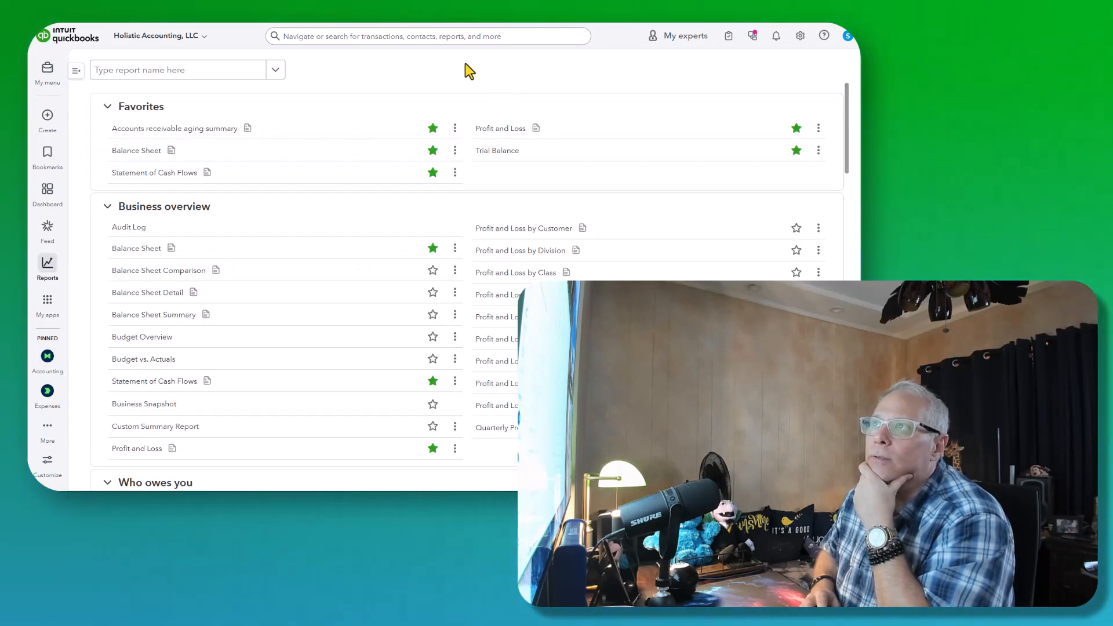
left_click(133, 151)
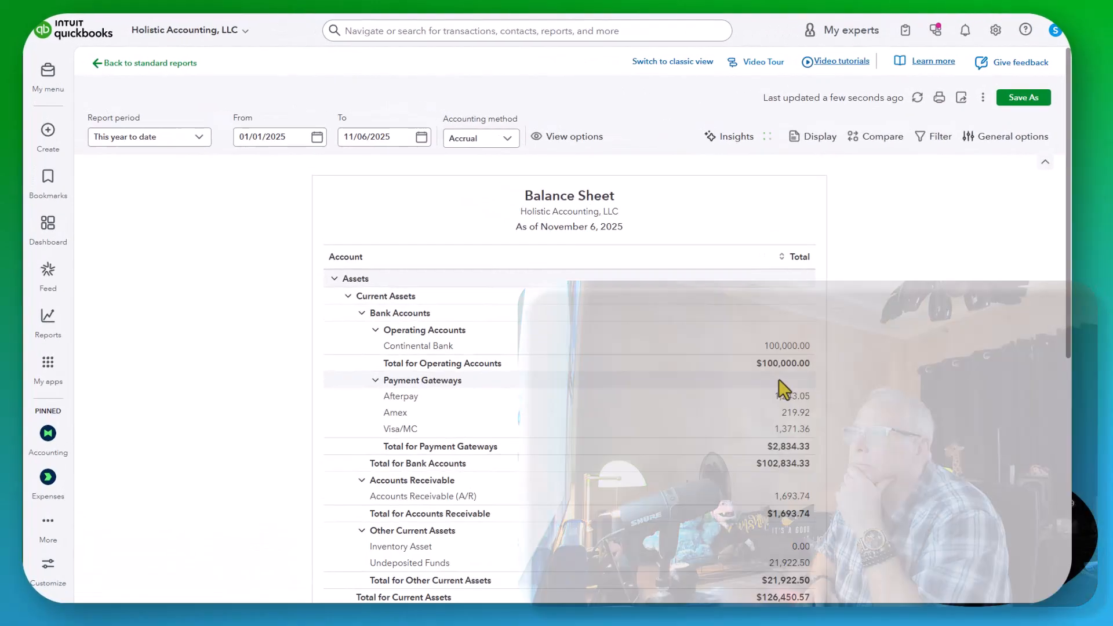
scroll(628, 288, "down", 3)
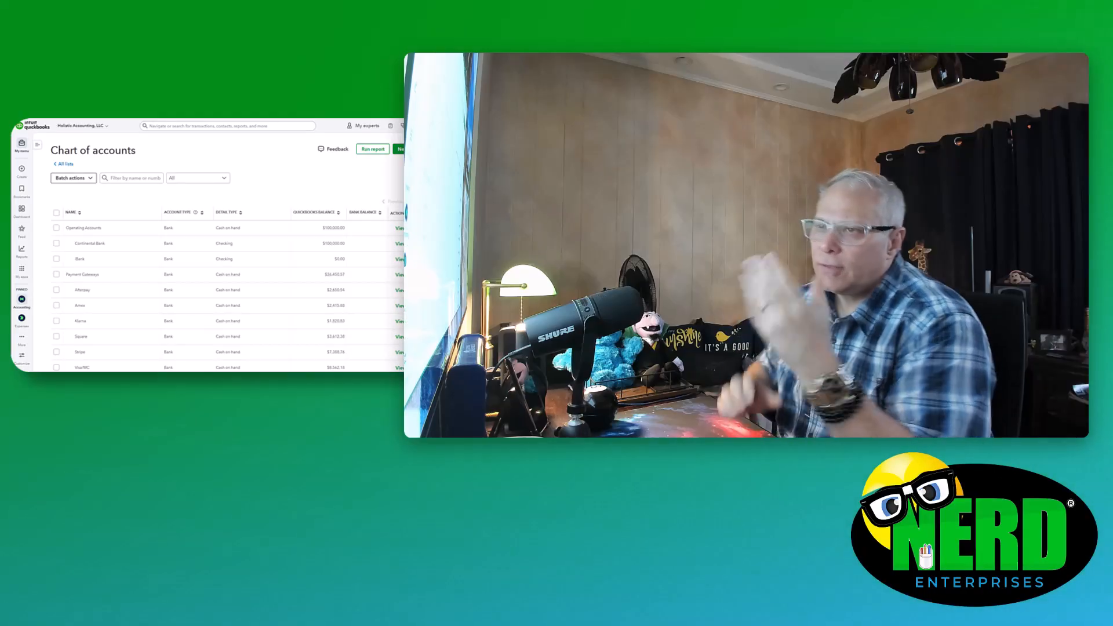
- Review the chart of accounts balances for the Payment Gateways subaccounts and Undeposited Funds
scroll(304, 276, "down", 2)
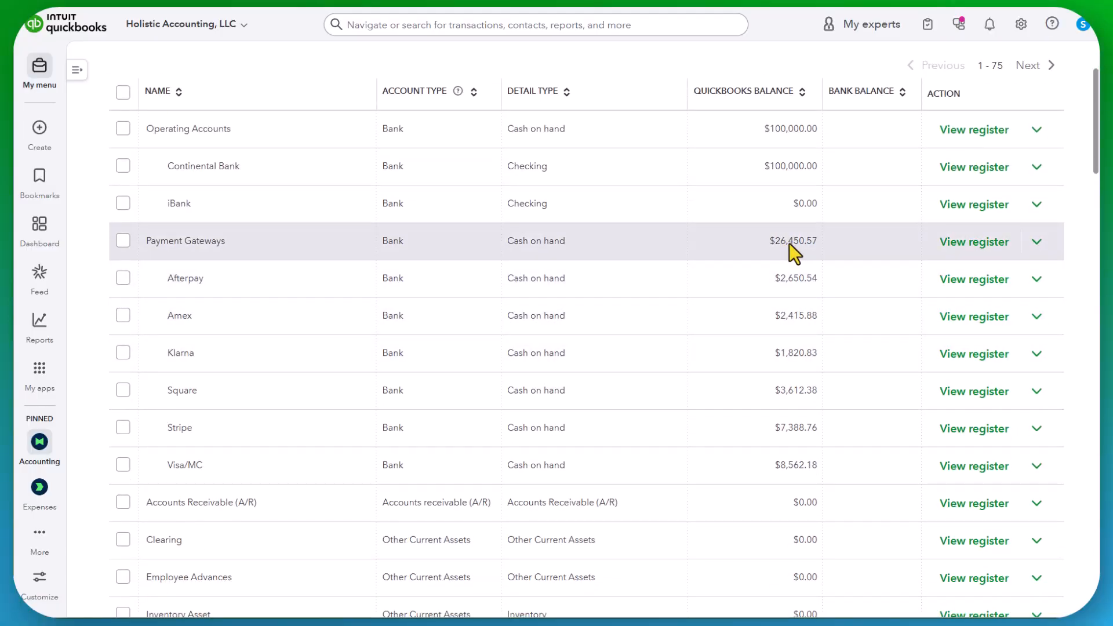
scroll(801, 262, "down", 2)
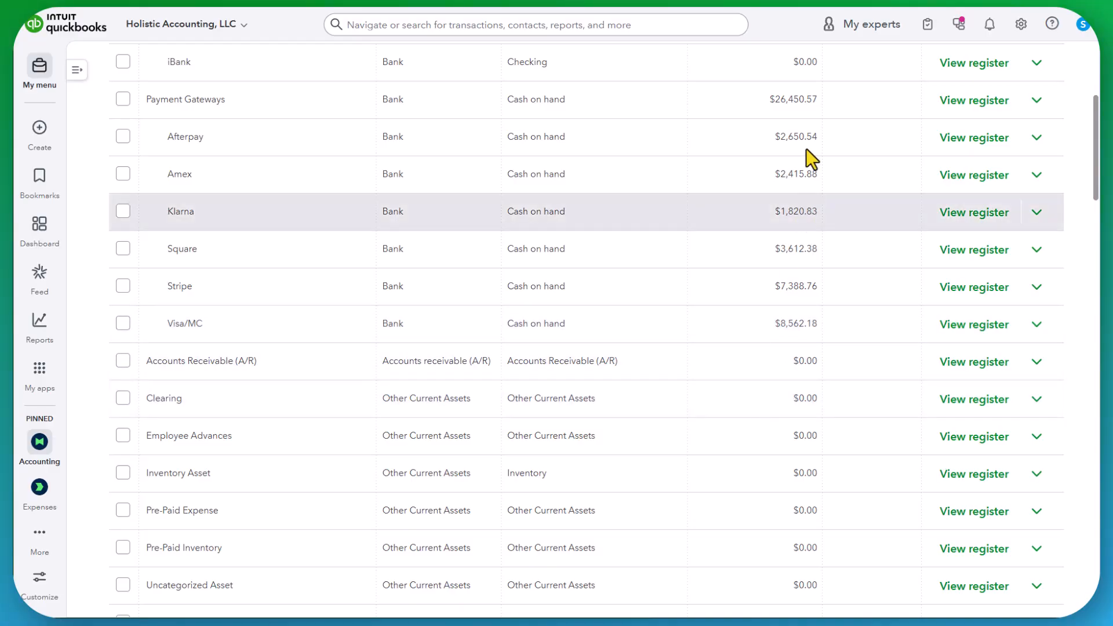
scroll(724, 286, "down", 3)
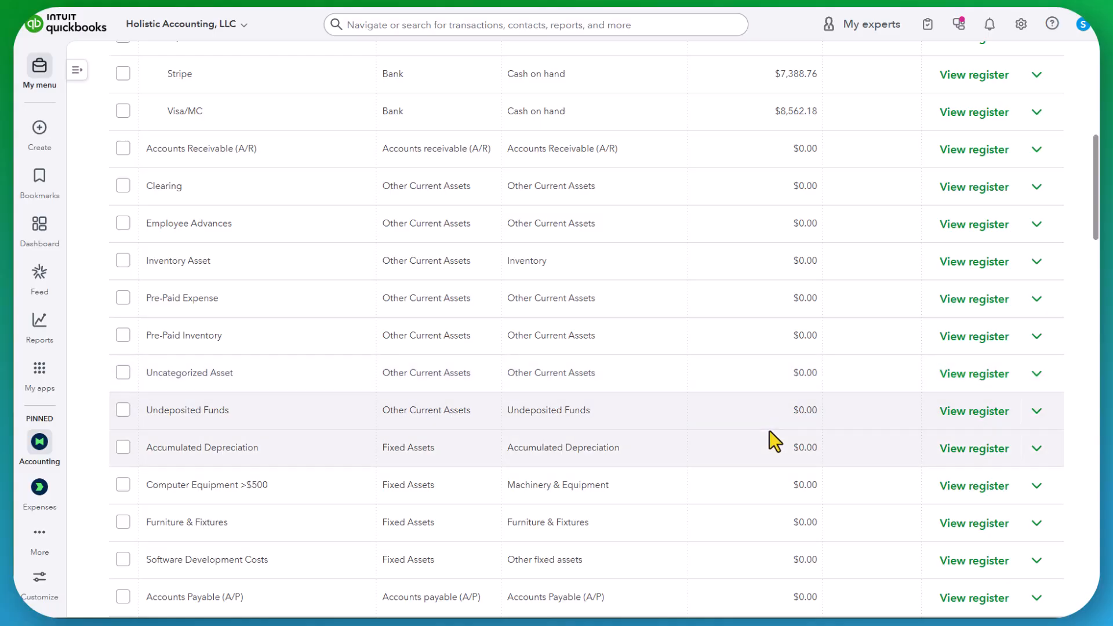
scroll(767, 433, "up", 7)
scroll(766, 435, "down", 2)
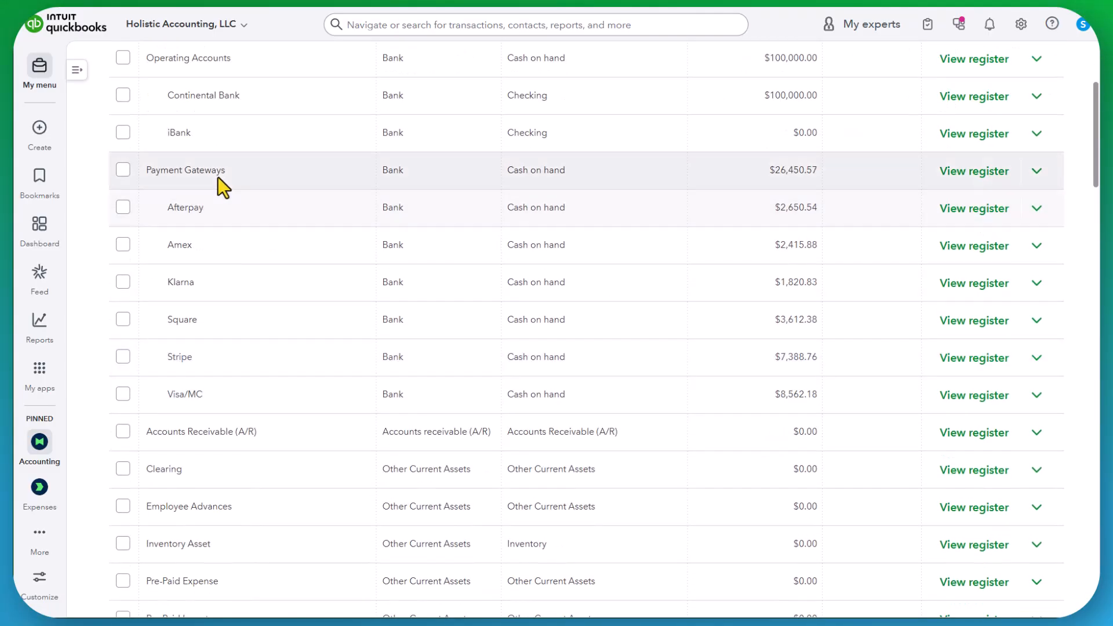
- Open the Balance Sheet from the standard reports and examine its Payment Gateways and Accounts Receivable sections
mouse_move(41, 371)
mouse_move(41, 323)
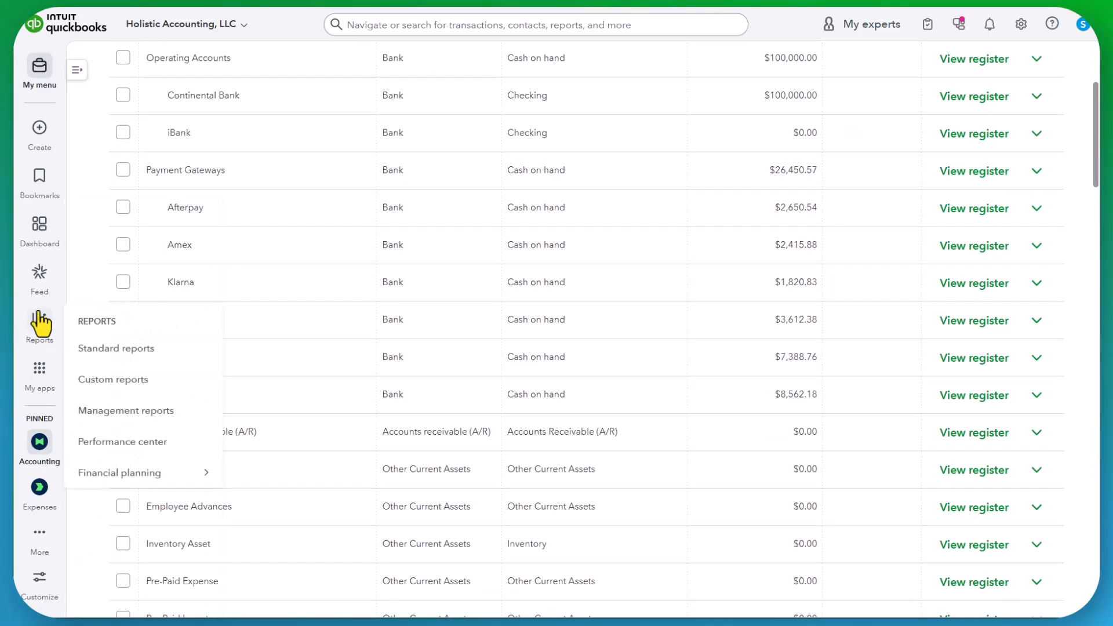
left_click(139, 363)
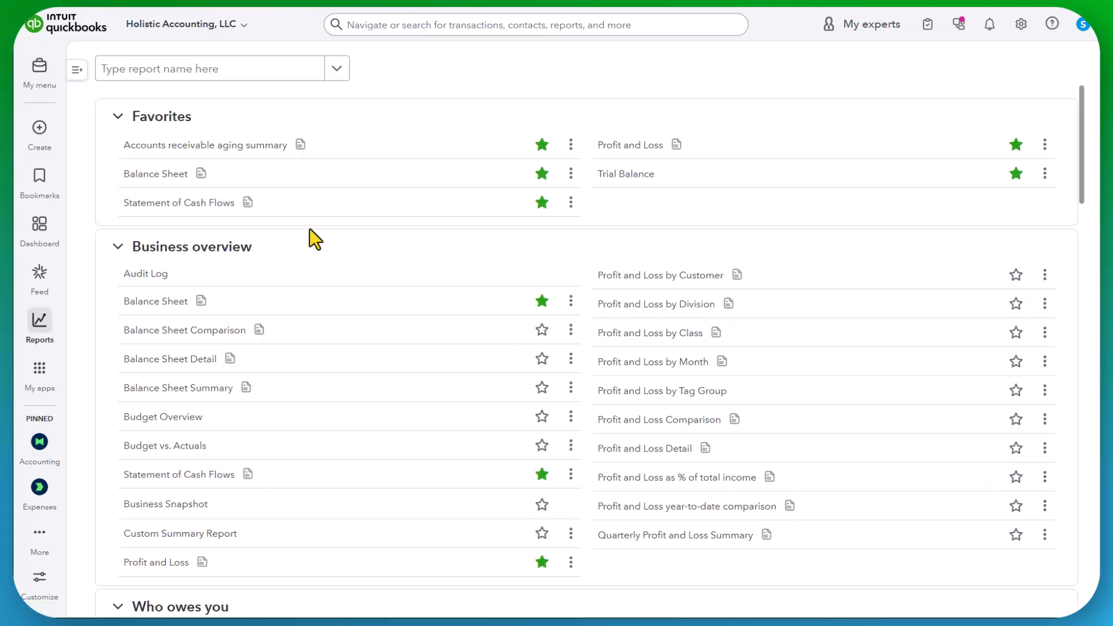
left_click(146, 176)
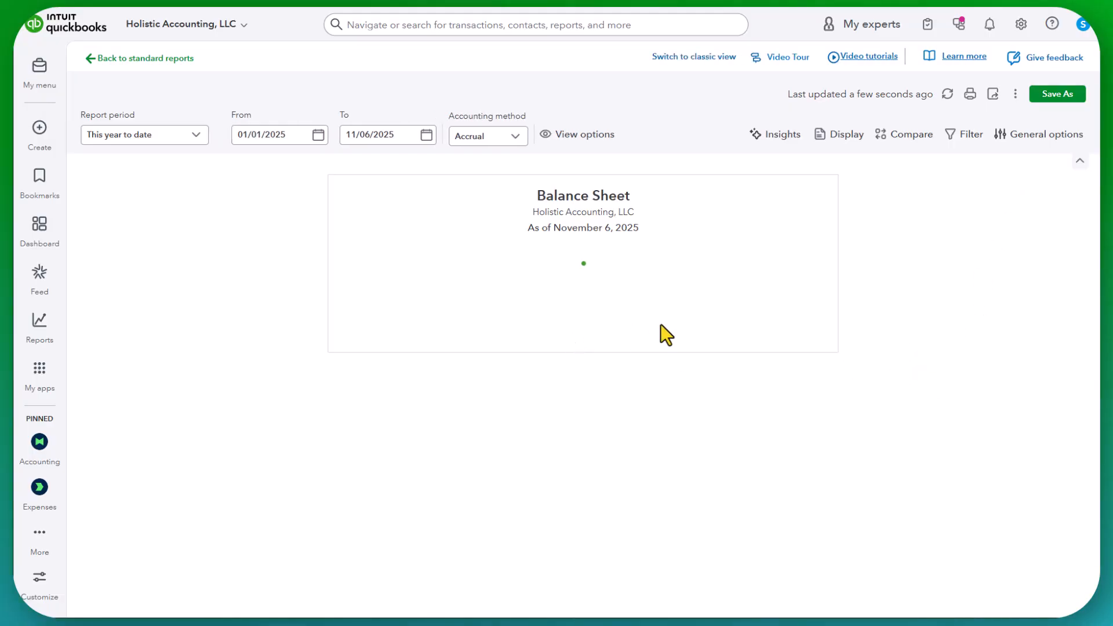
scroll(660, 325, "down", 3)
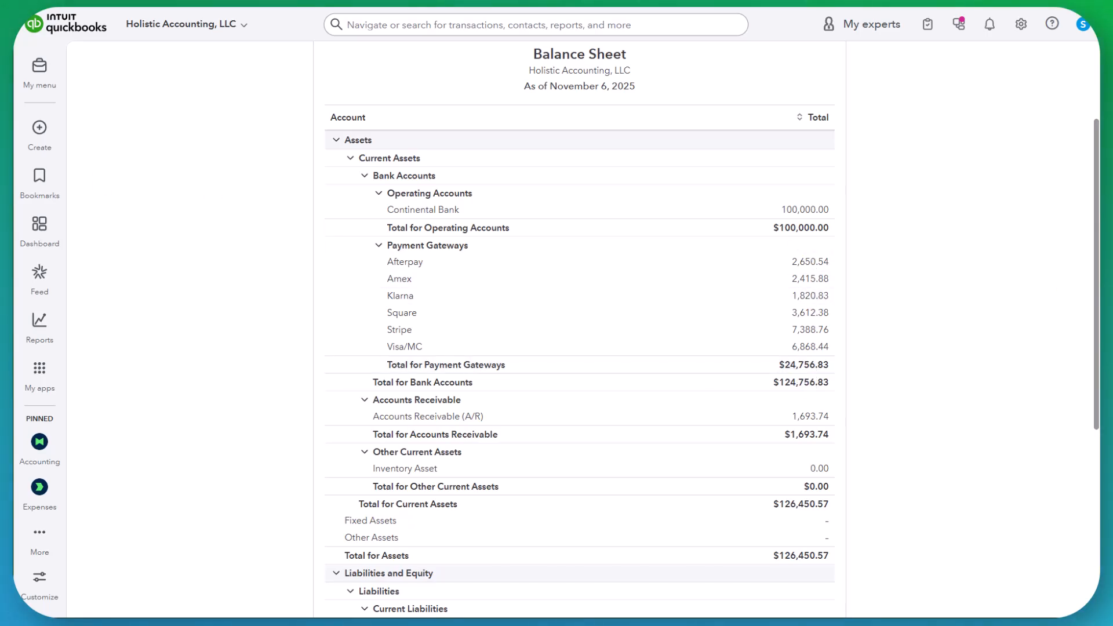
- Return to the chart of accounts and compare its payment gateway balances with the Balance Sheet
left_click(36, 82)
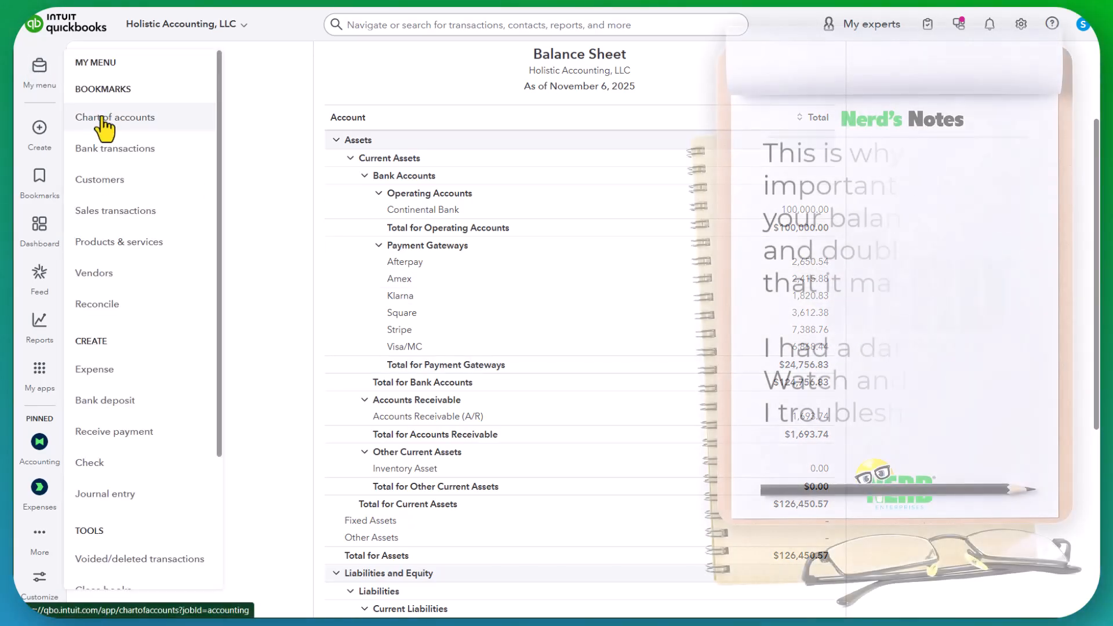
left_click(113, 117)
scroll(620, 317, "down", 4)
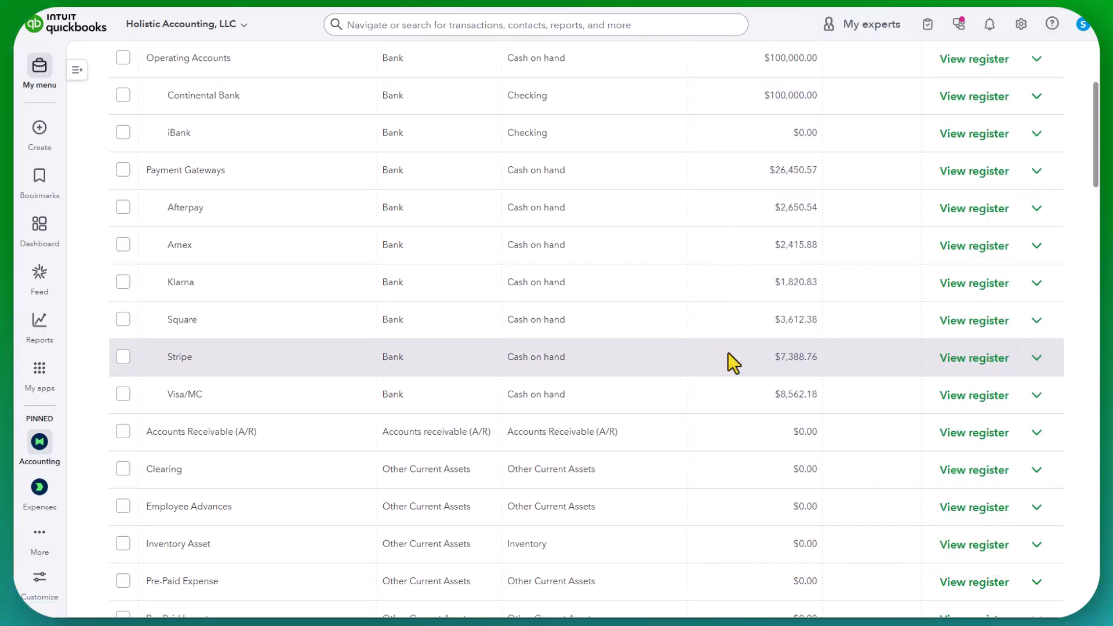
scroll(728, 352, "up", 2)
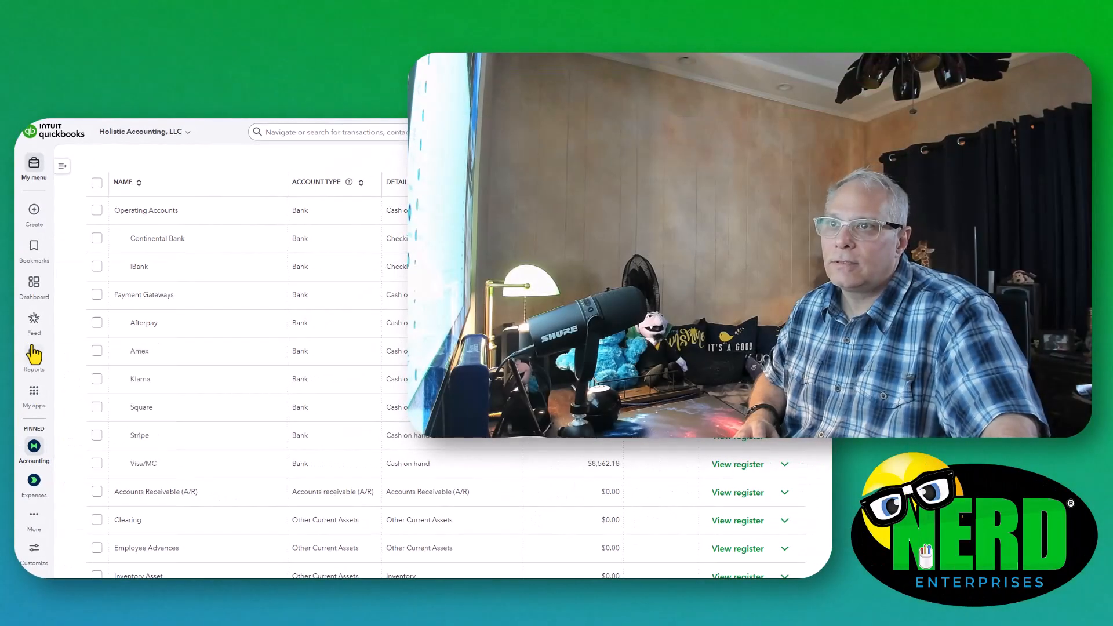
- Reopen the Balance Sheet report and inspect its date range, payment gateway totals and receivables
mouse_move(34, 354)
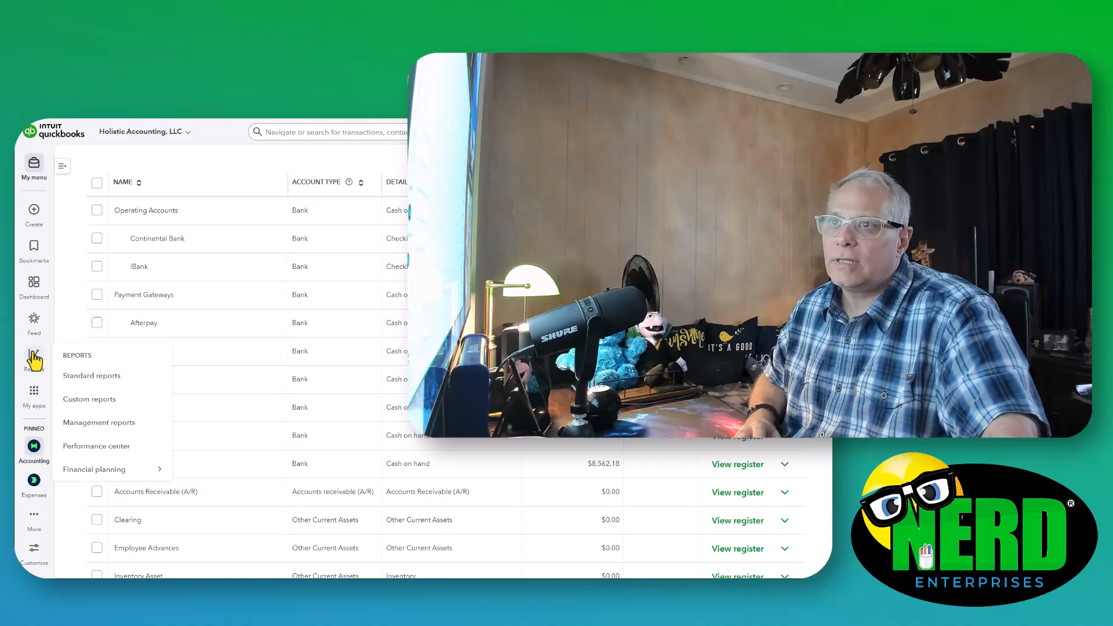
left_click(83, 376)
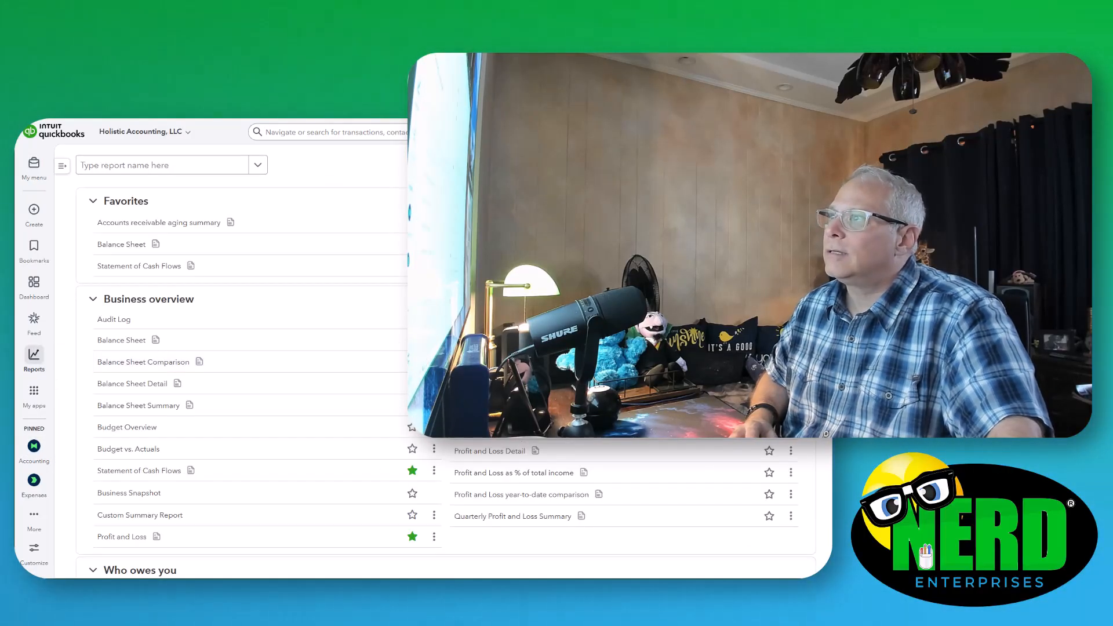
left_click(125, 246)
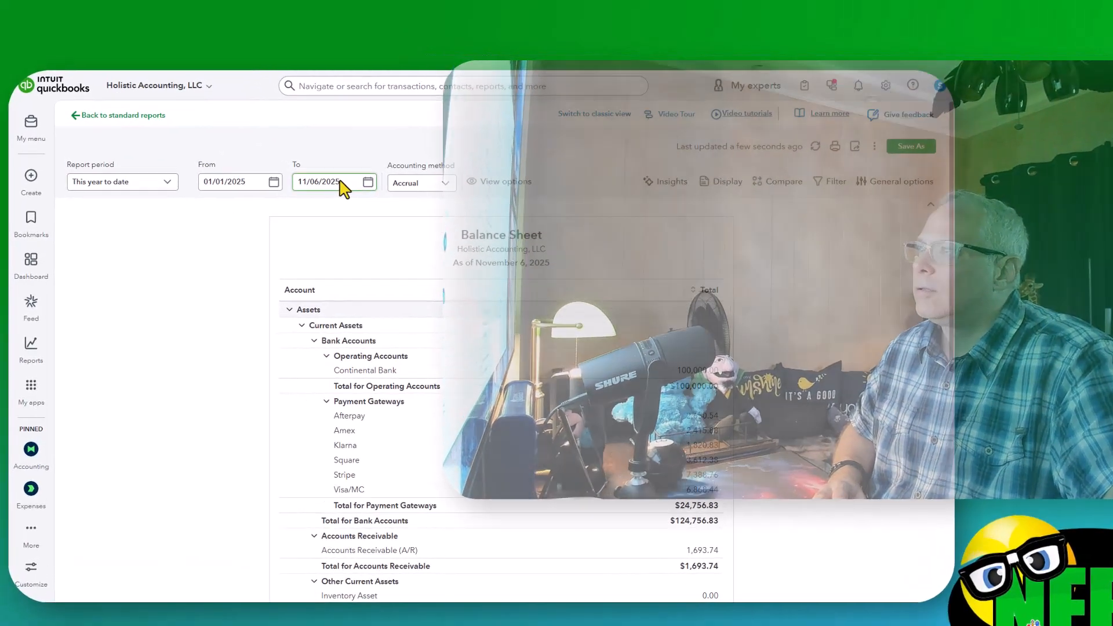
scroll(945, 306, "down", 3)
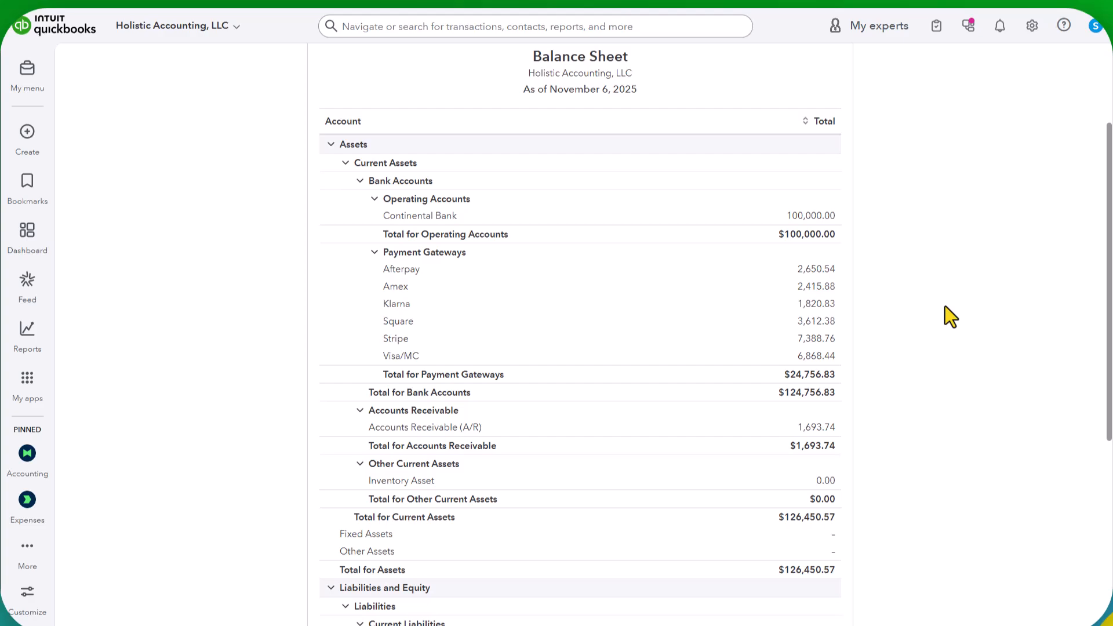
scroll(197, 282, "up", 3)
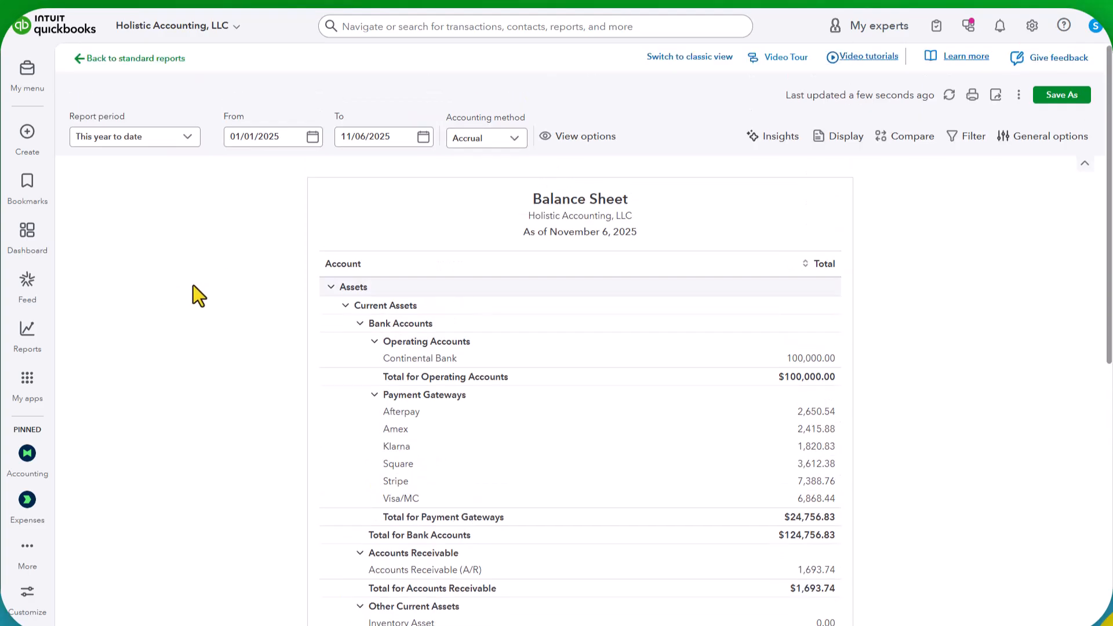
- Set the Balance Sheet's end date to 11/30/2025 and review the updated bank account totals
left_click(394, 134)
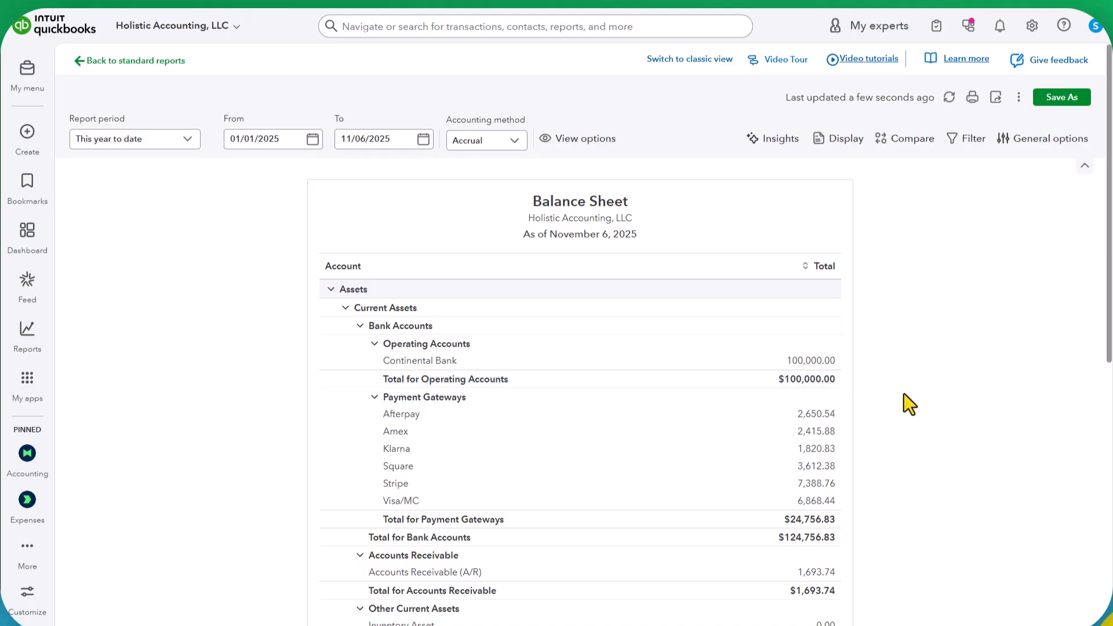
scroll(903, 395, "down", 3)
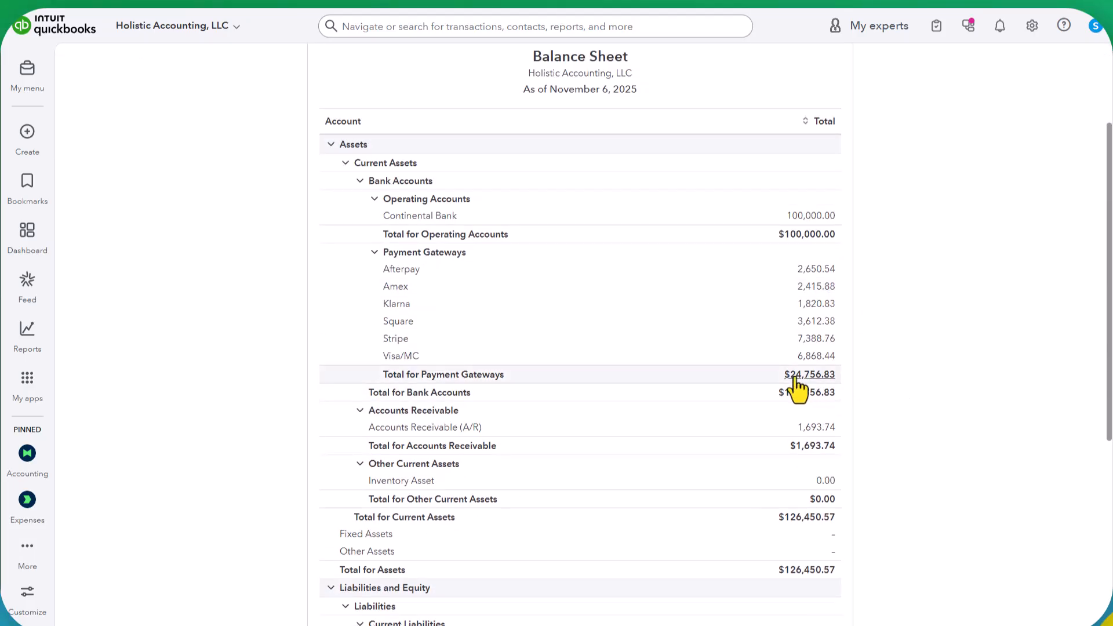
scroll(197, 414, "up", 3)
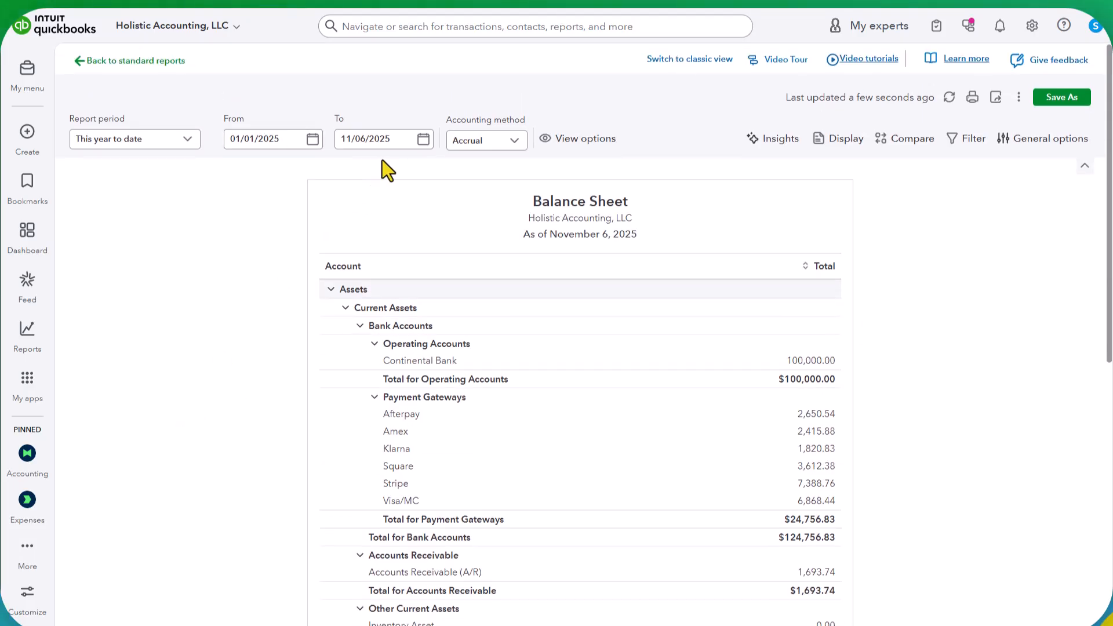
left_click(423, 140)
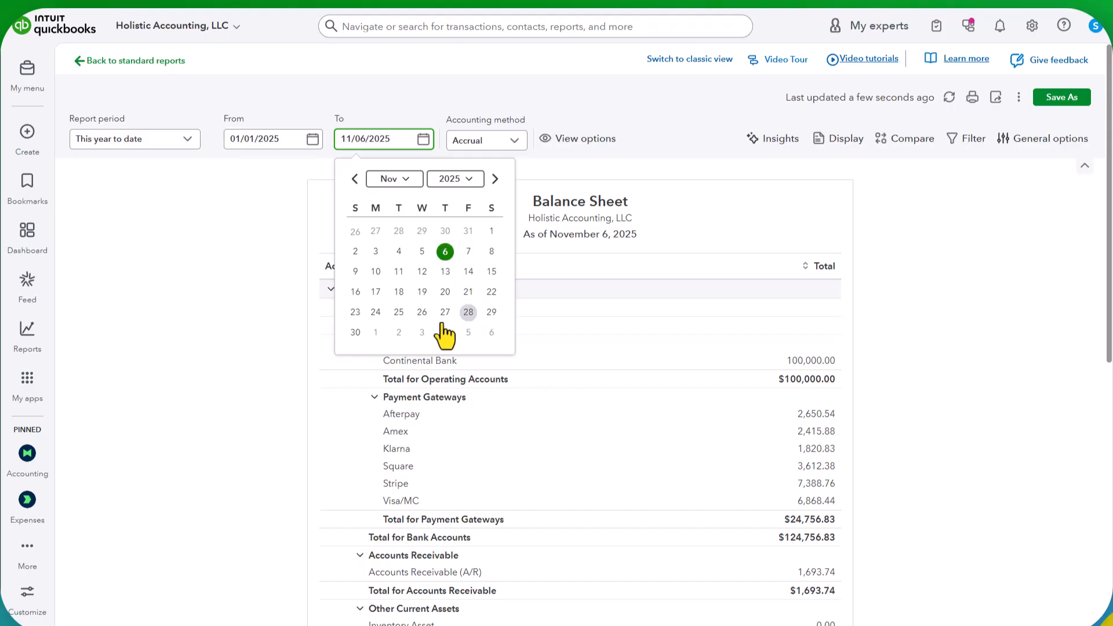
left_click(356, 331)
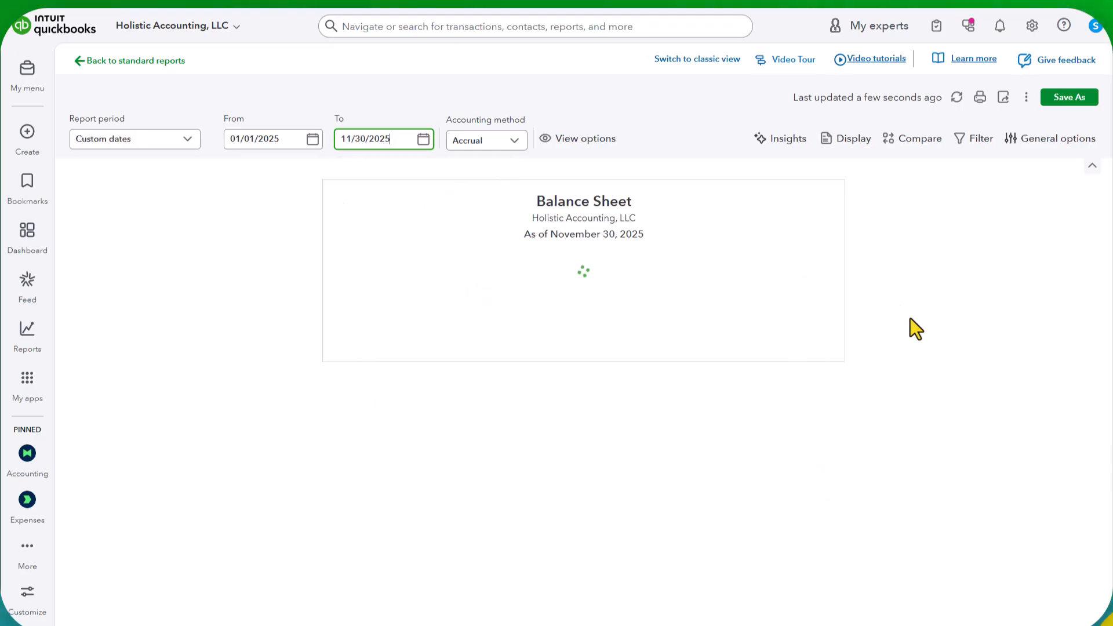
scroll(898, 307, "down", 4)
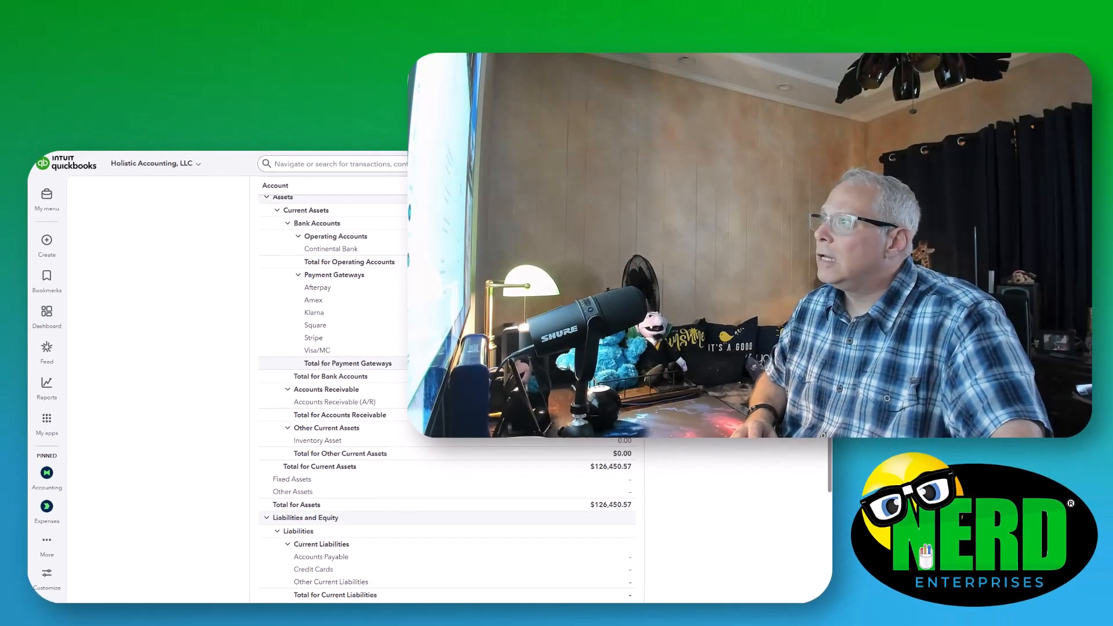
scroll(447, 406, "up", 3)
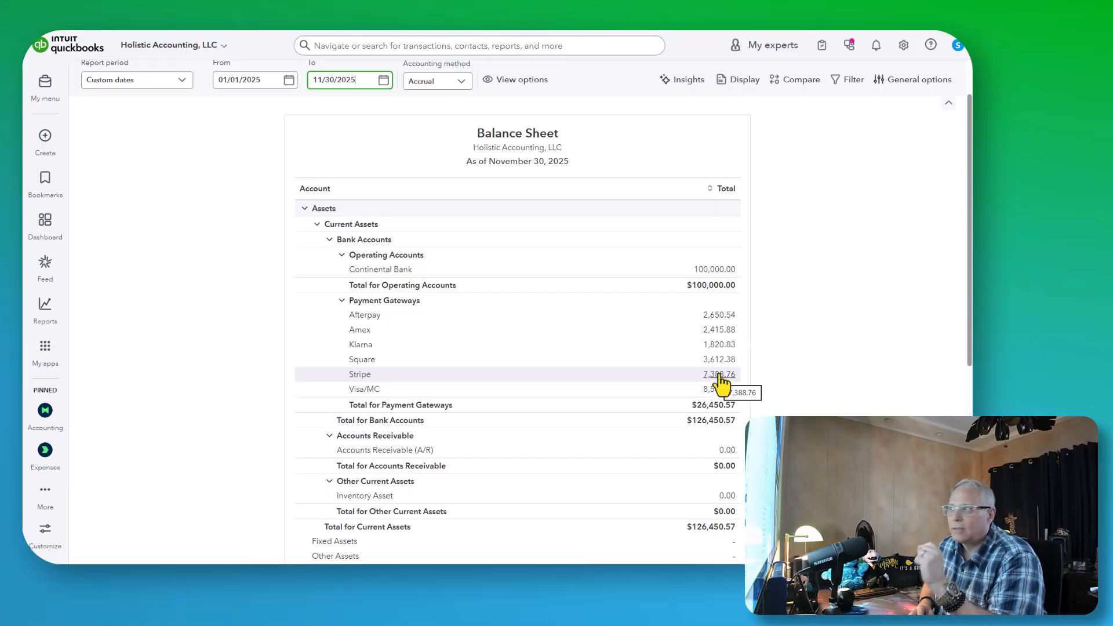
- Drill into the Stripe balance to list its transactions and switch to the duplicate Transaction Report browser tab
left_click(719, 377)
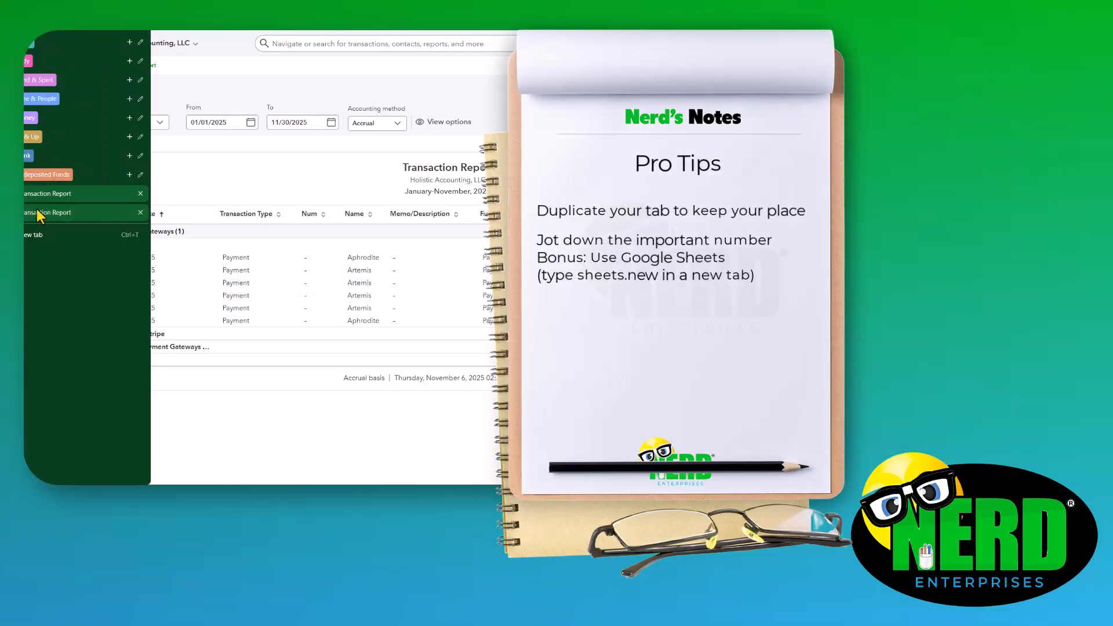
left_click(37, 213)
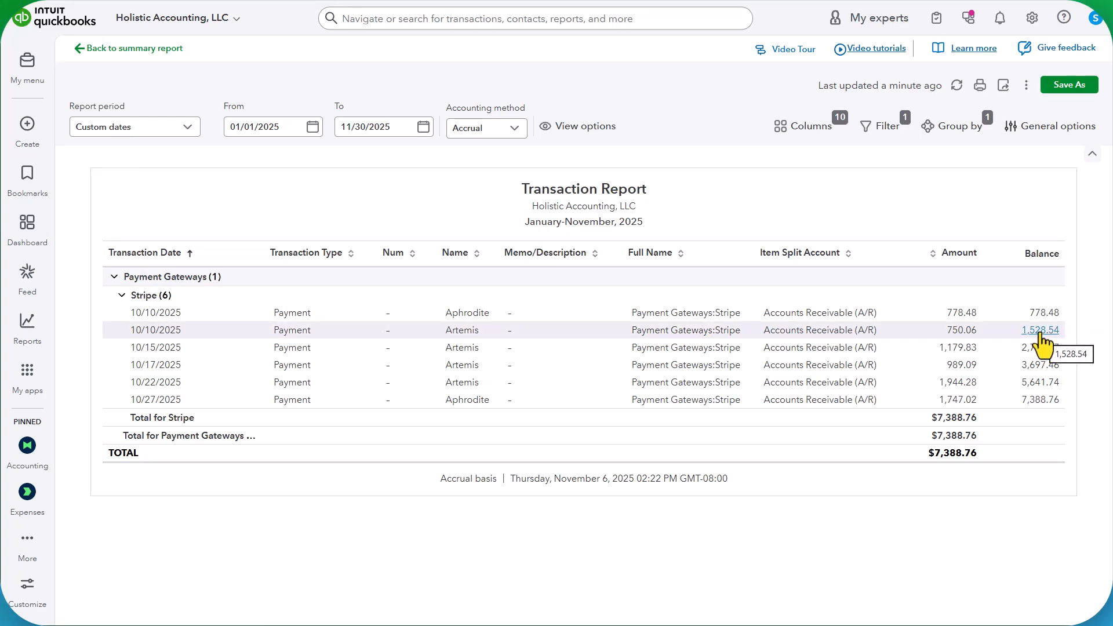
- Start a new expense and close the autofill suggestion pane
left_click(27, 138)
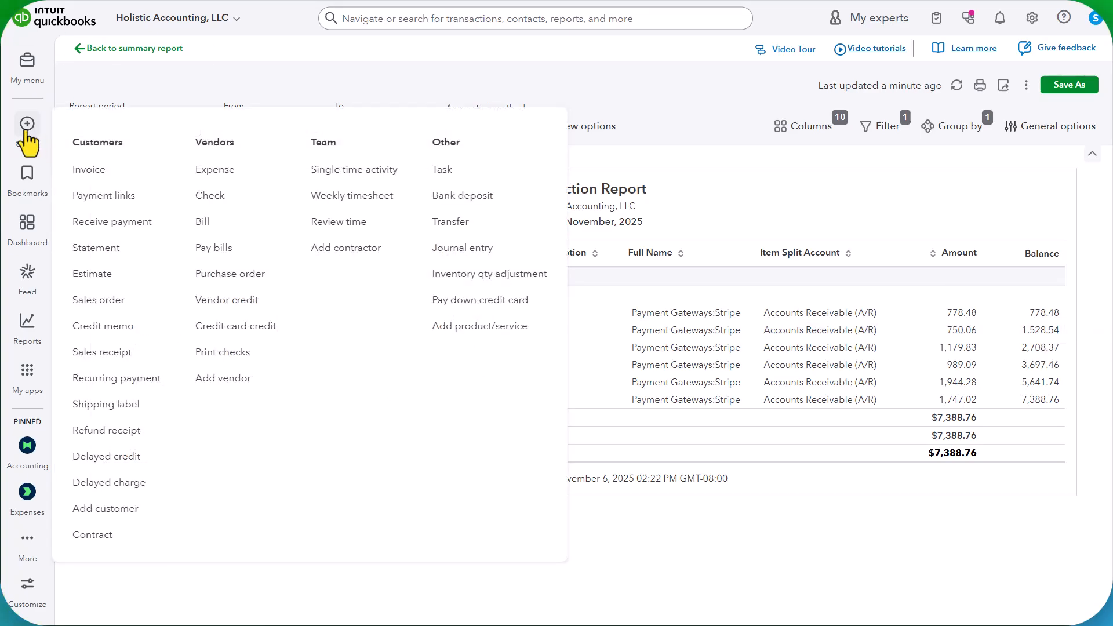
left_click(222, 177)
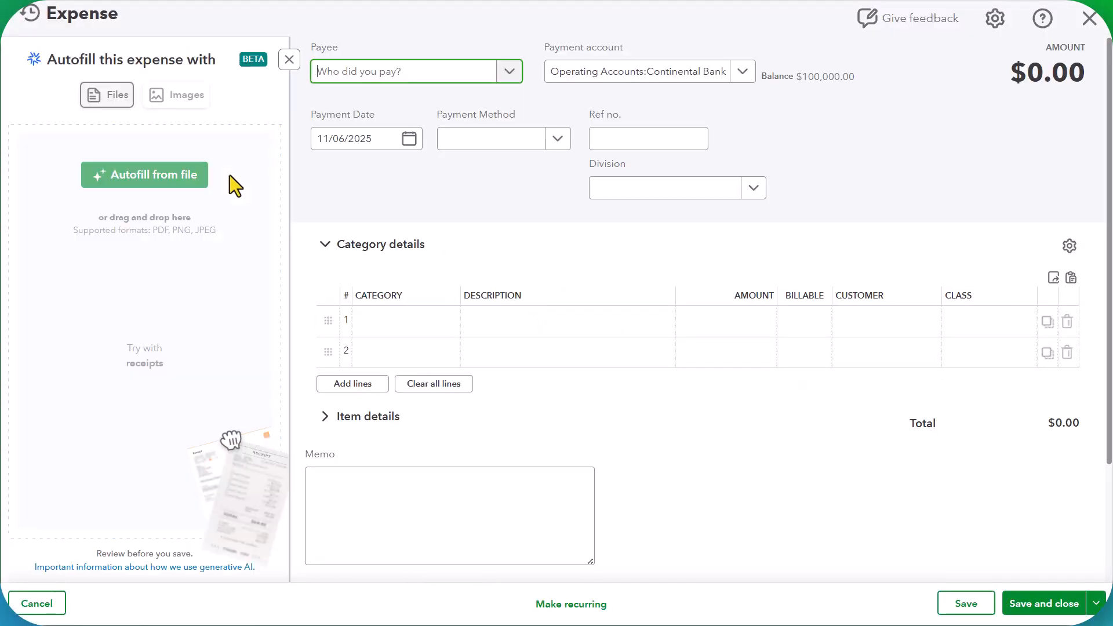
left_click(289, 59)
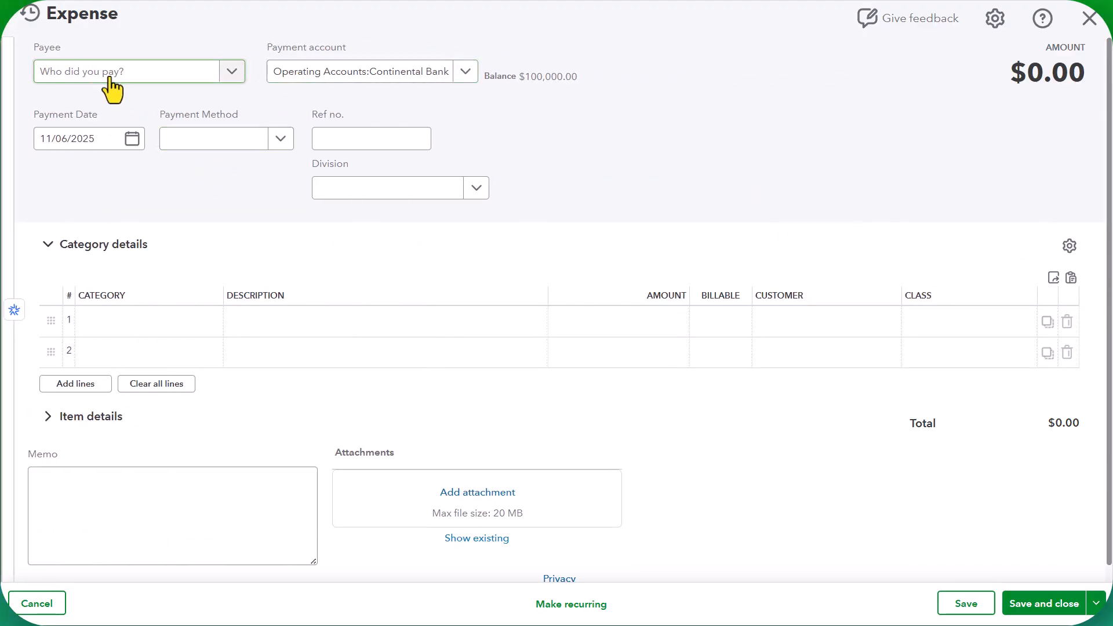
- Add Stripe as a new vendor and use it as the expense's payee
left_click(111, 78)
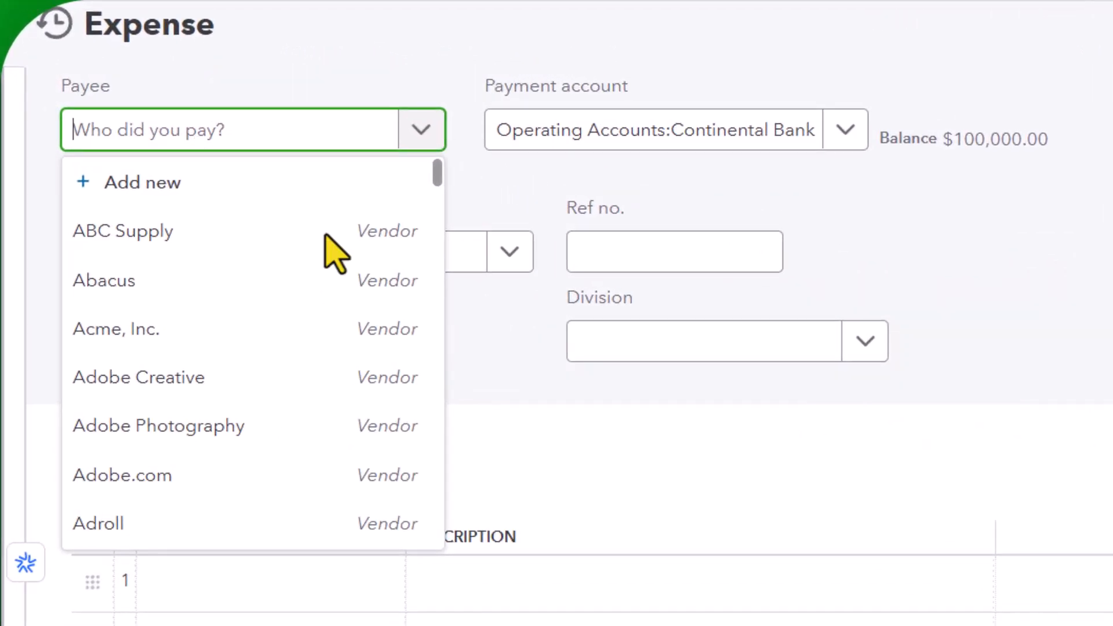
left_click(166, 146)
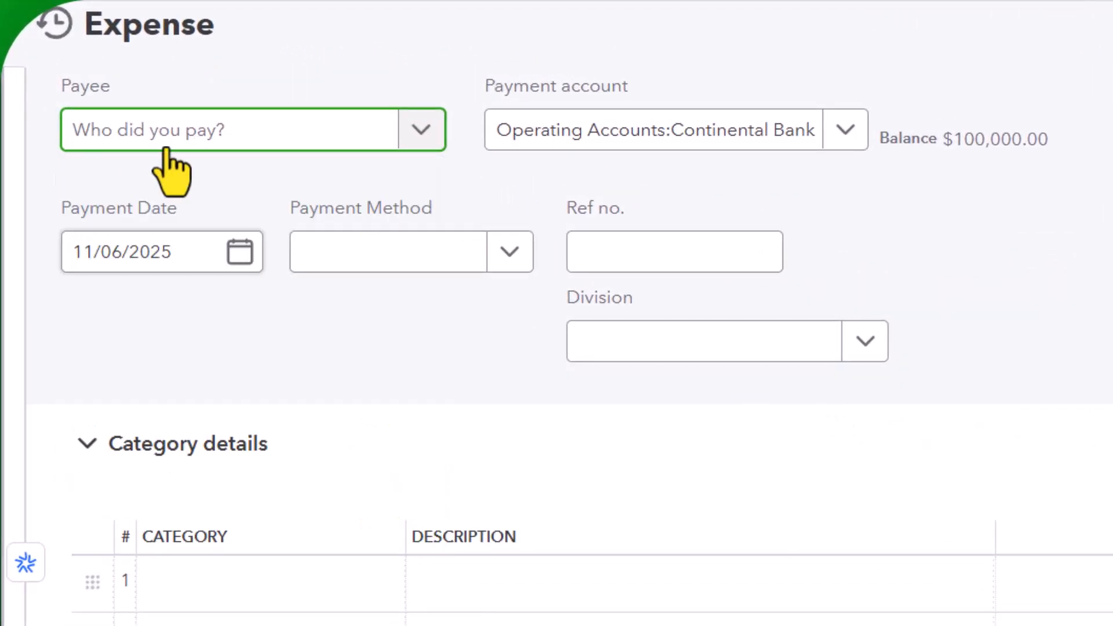
type("Strwi")
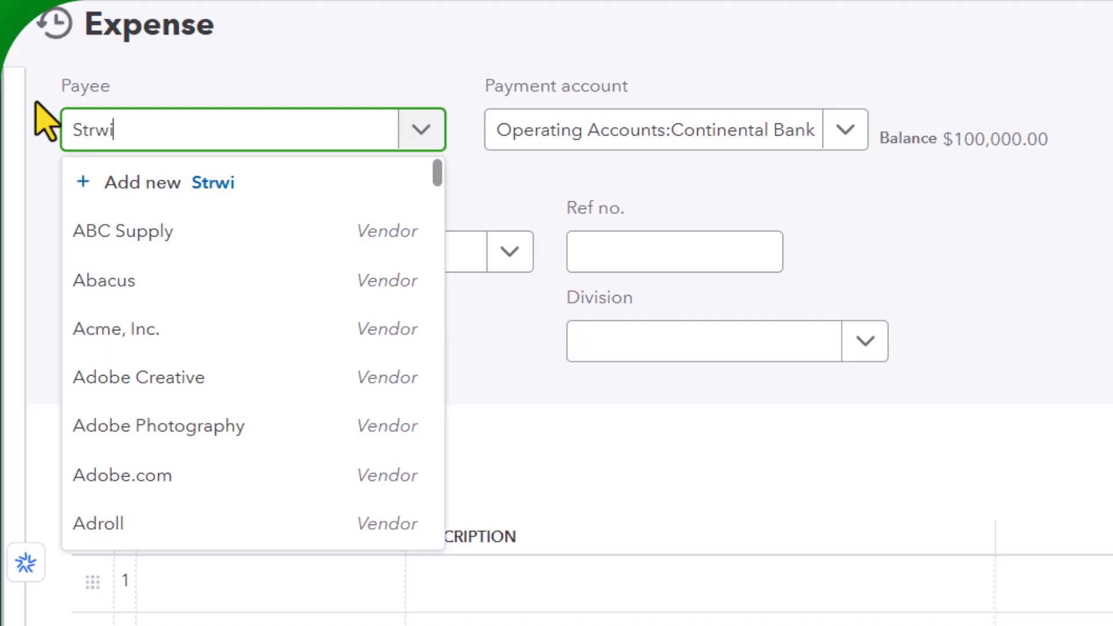
type("p")
key("BackSpace")
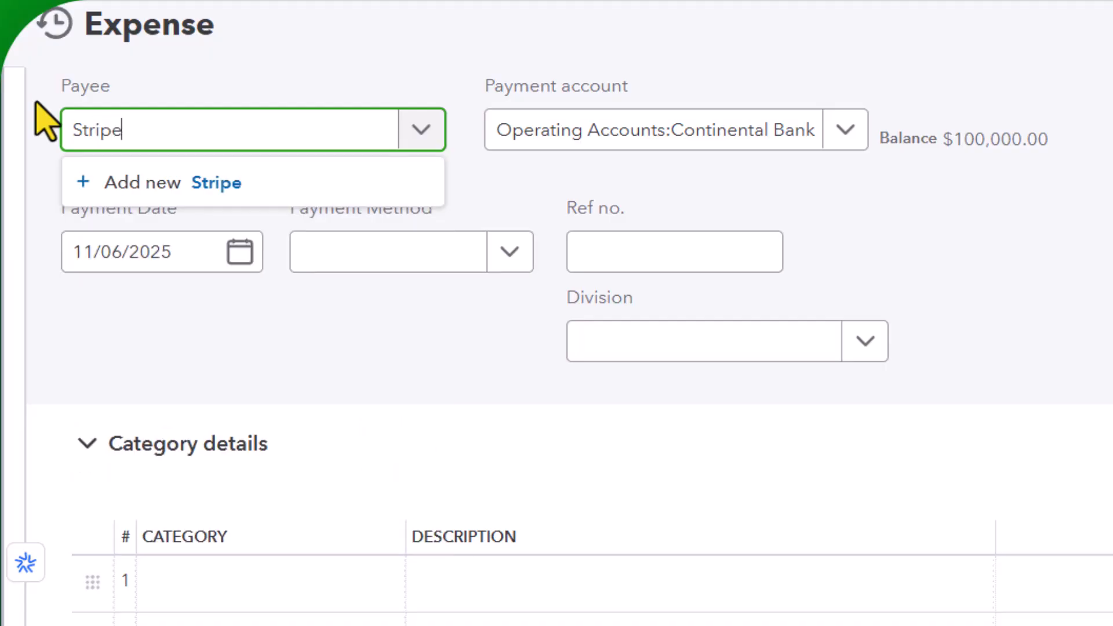
left_click(232, 182)
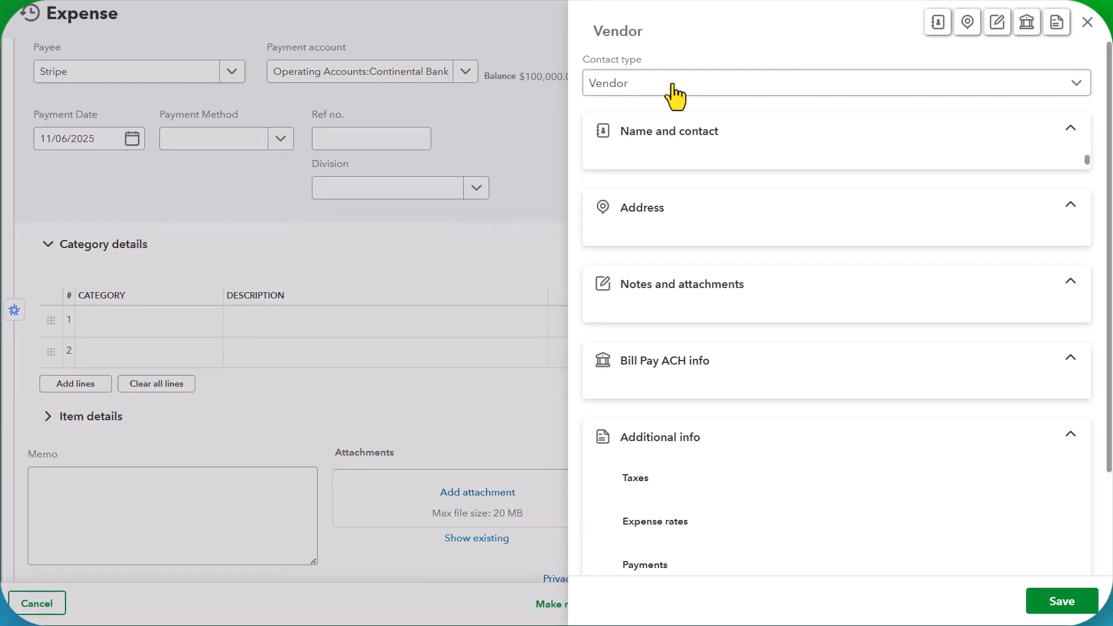
left_click(1052, 582)
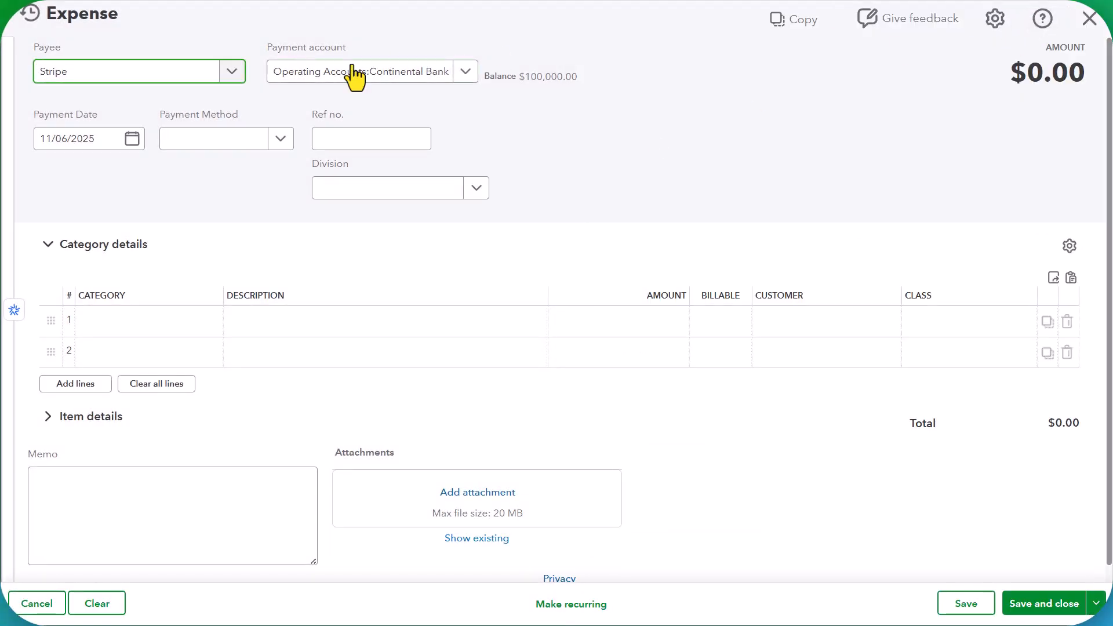
- Set the expense's payment account to the Stripe subaccount of Payment Gateways
left_click(353, 74)
left_click(467, 79)
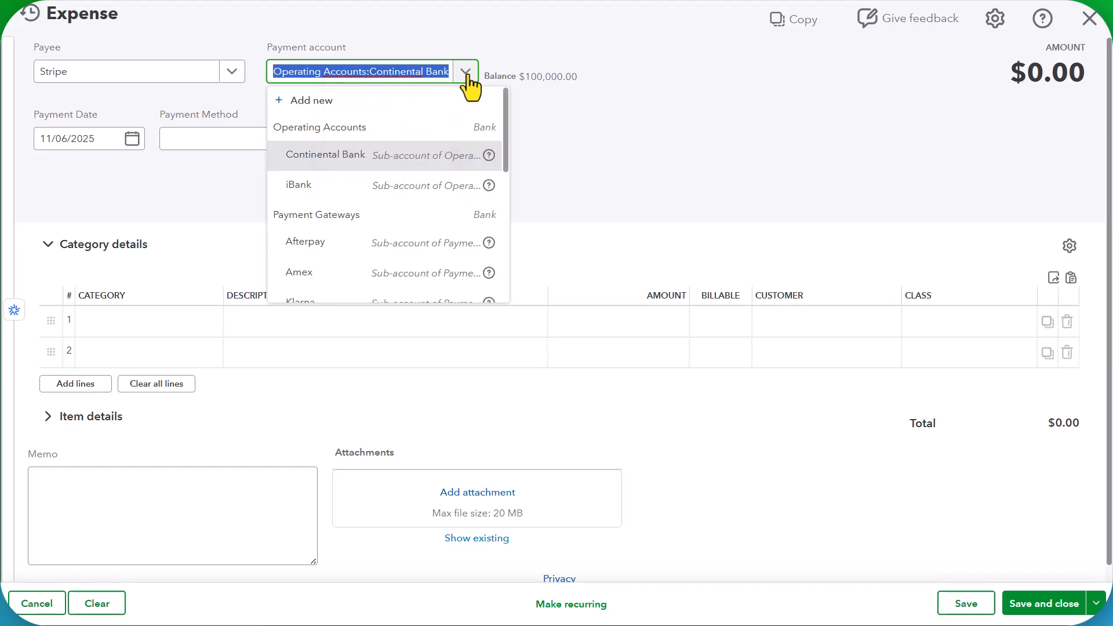
scroll(363, 192, "down", 2)
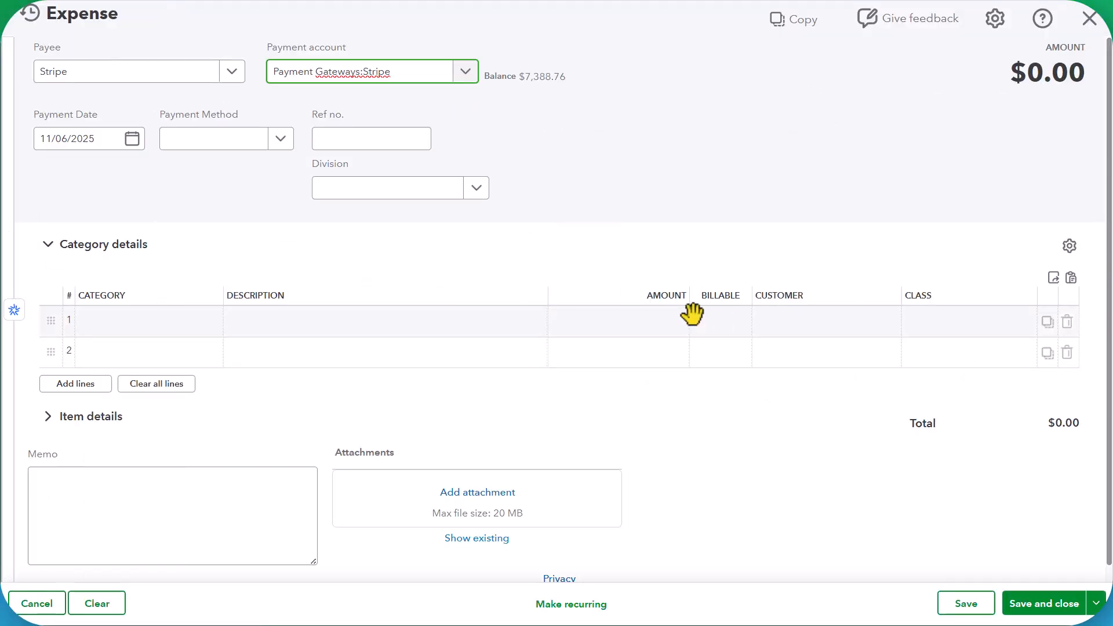
- Calculate the first category line's amount as 1528.54*.03
left_click(635, 313)
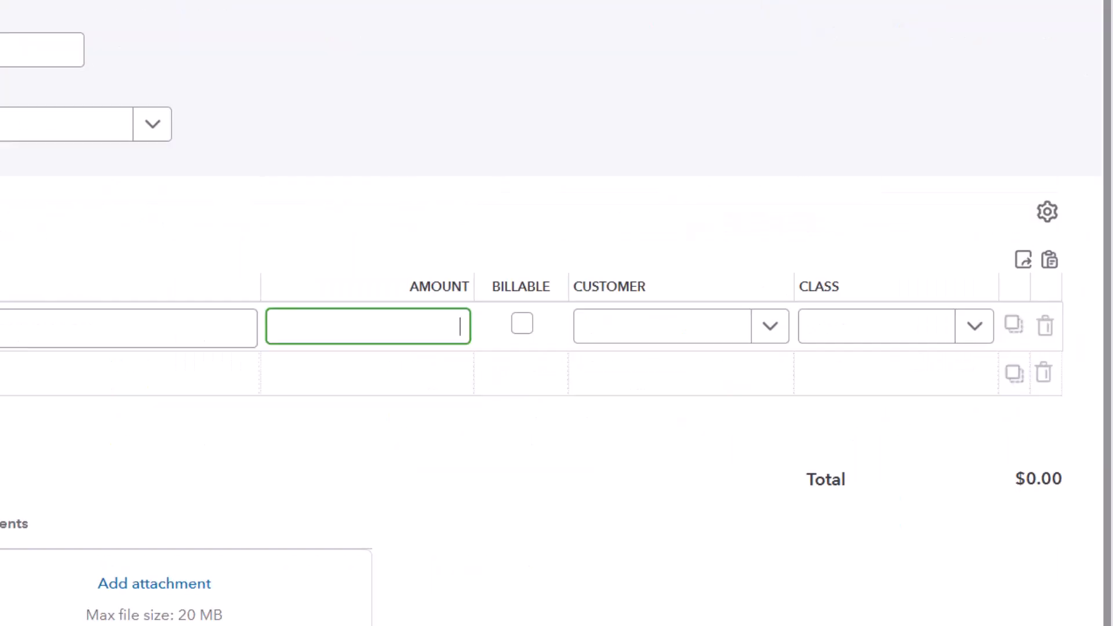
type("1528.54")
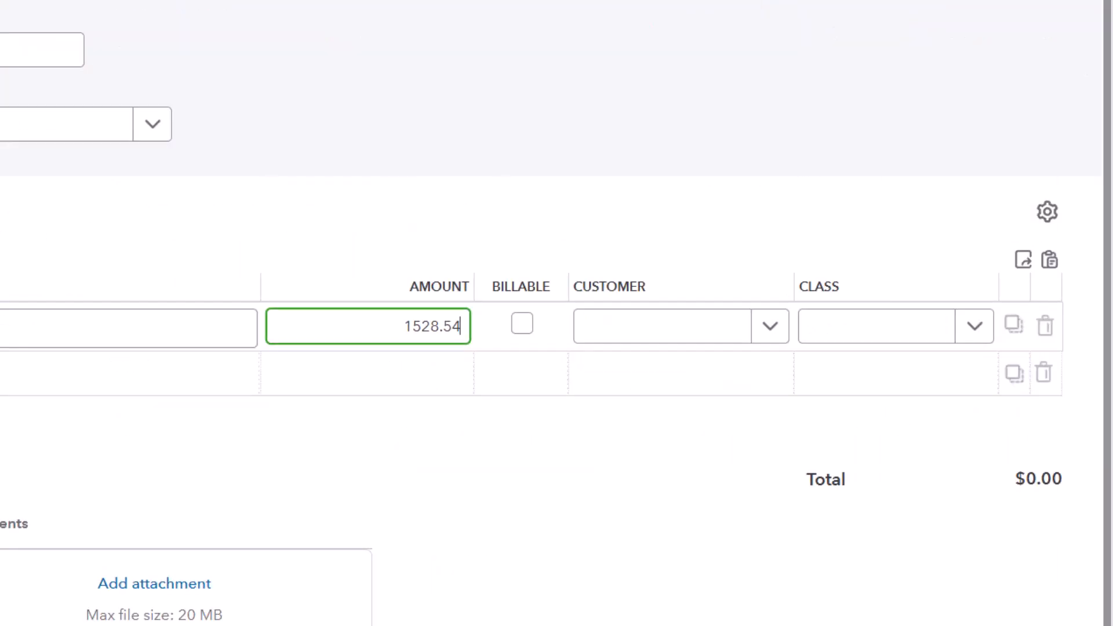
type("*.03")
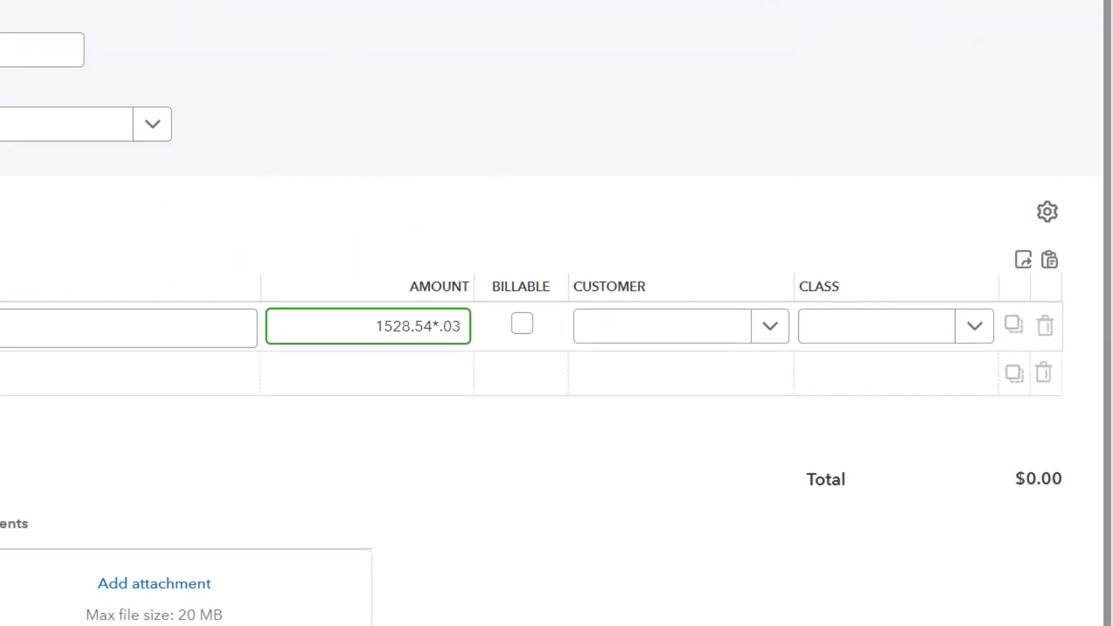
key("Tab")
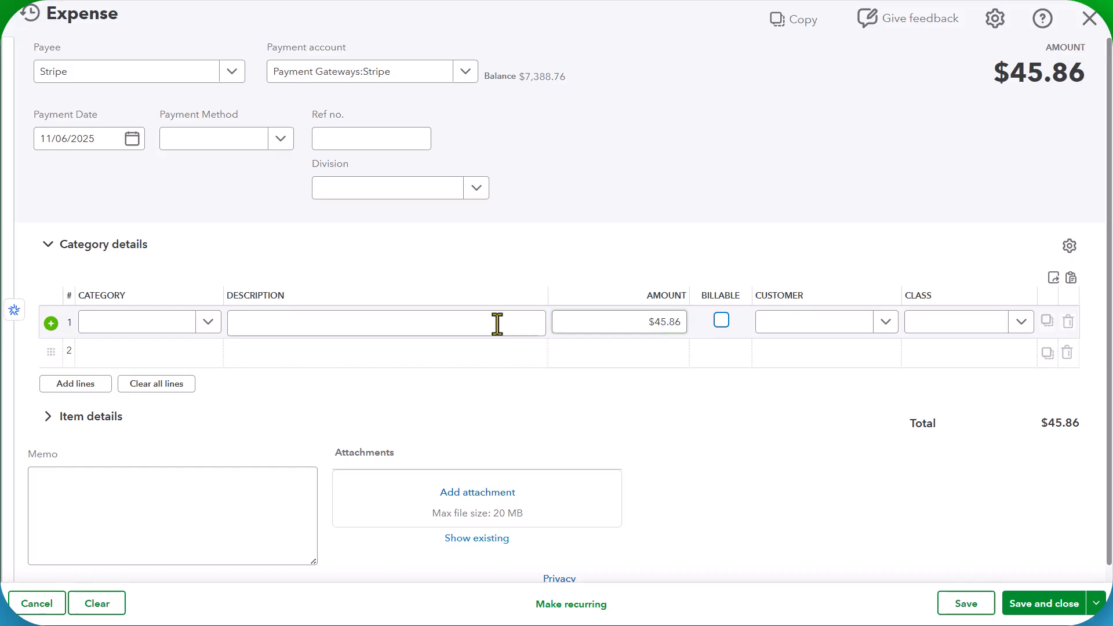
- Categorize the first line as Merchant Processing Fees and describe it as "Stripe Fees for 10/11"
left_click(132, 329)
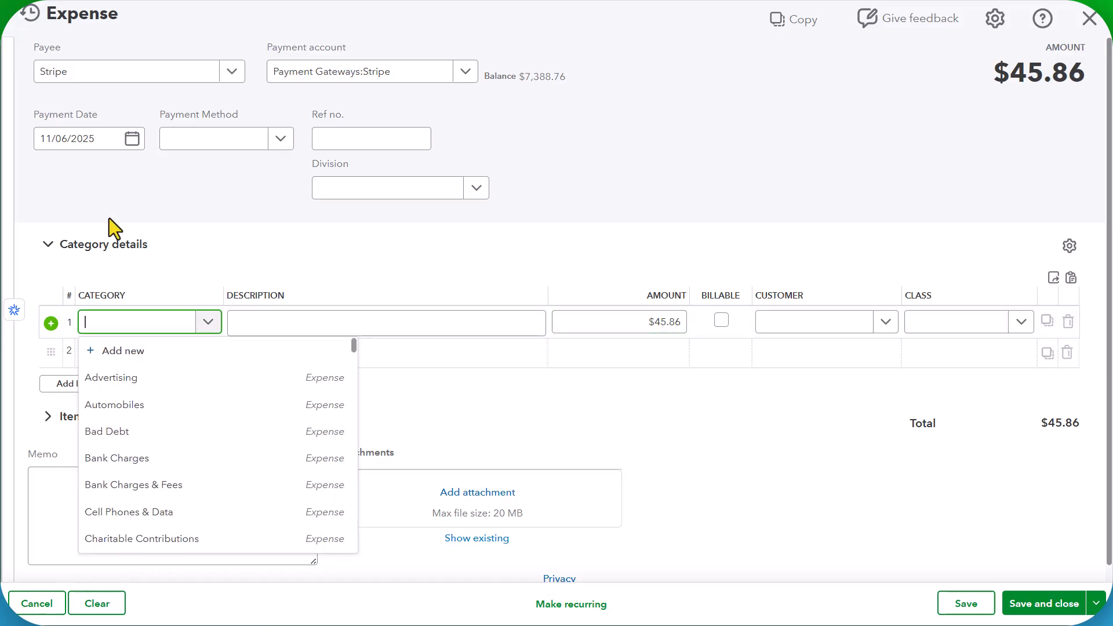
type("Processing")
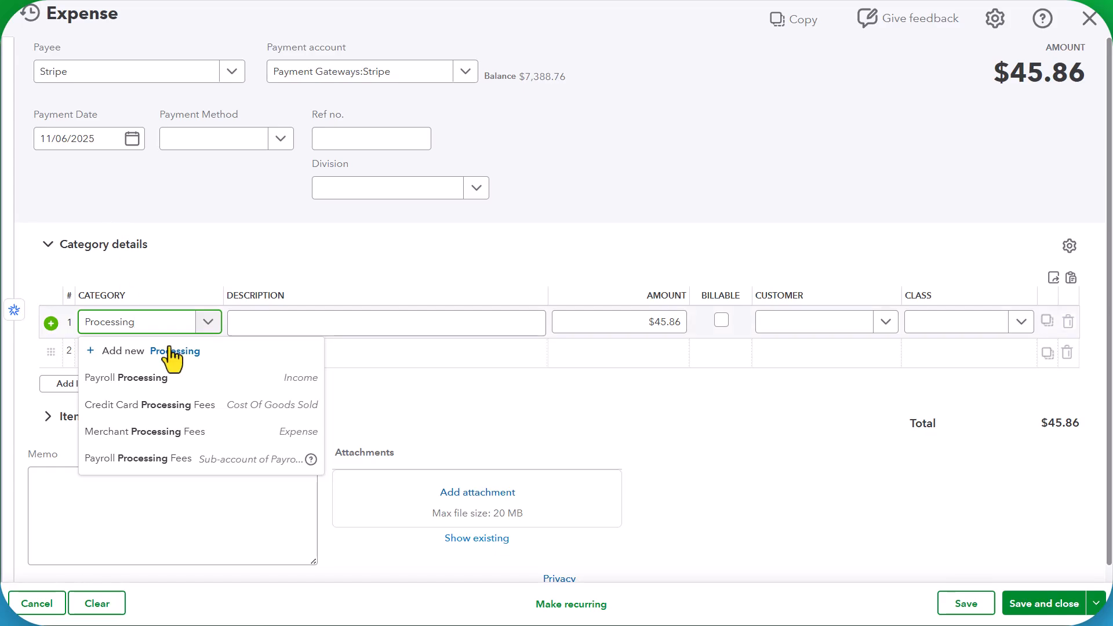
left_click(134, 435)
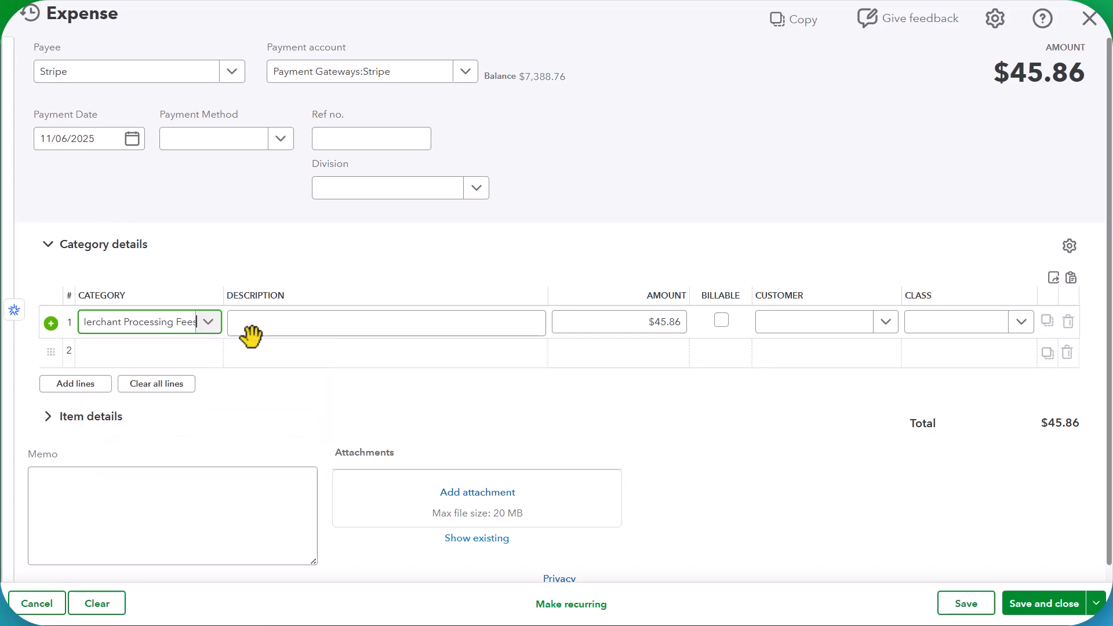
left_click(348, 318)
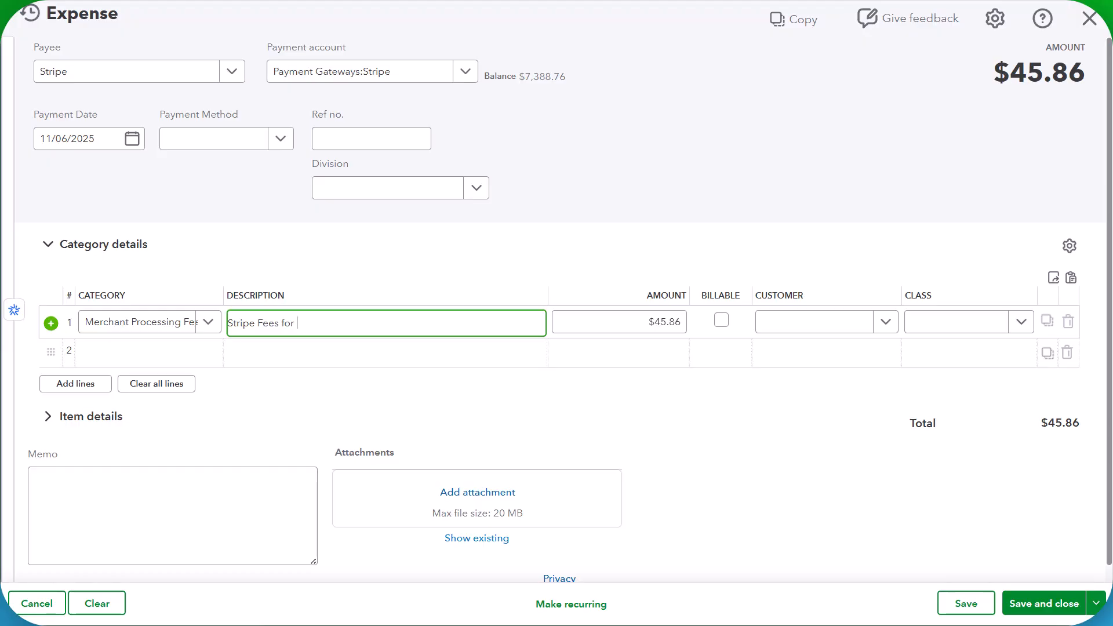
key("Tab")
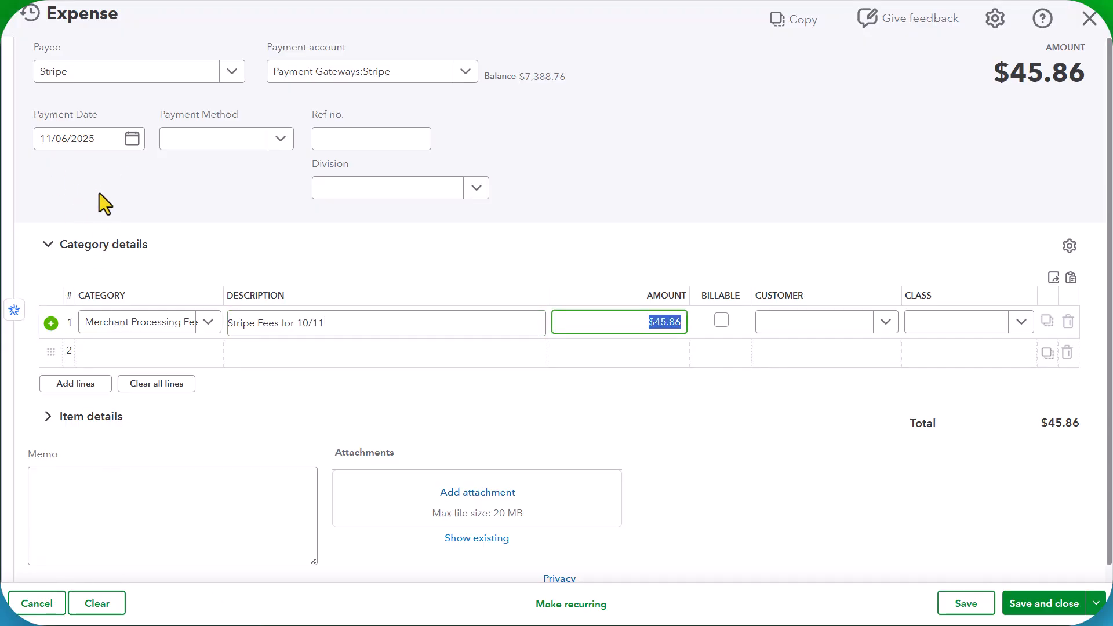
- Set the expense's payment date to 10/11/2025
left_click(133, 139)
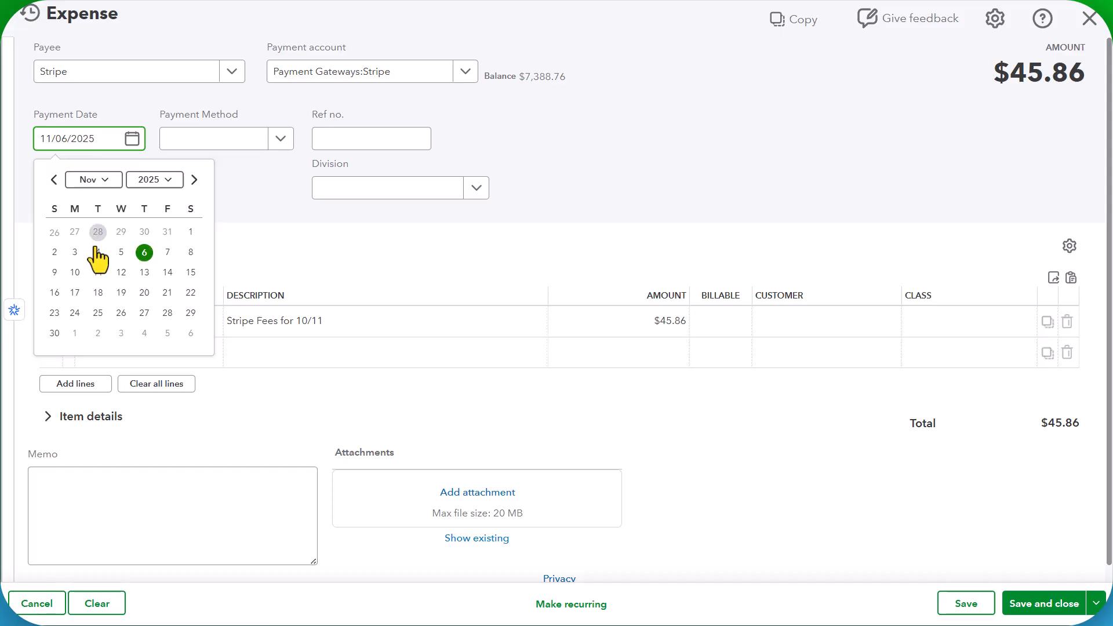
left_click(54, 181)
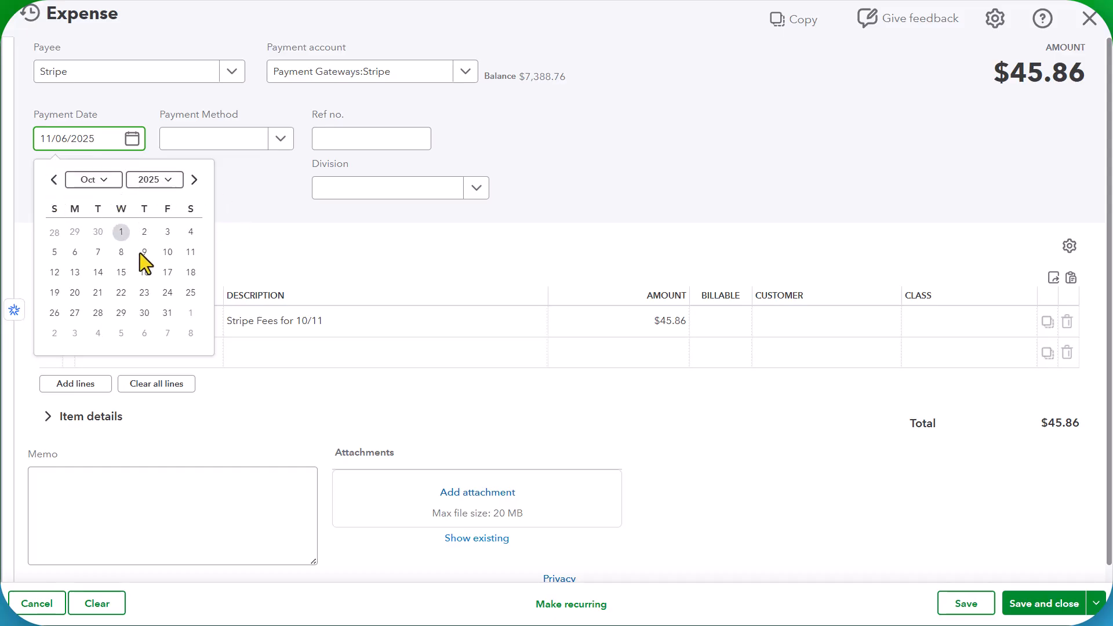
left_click(190, 253)
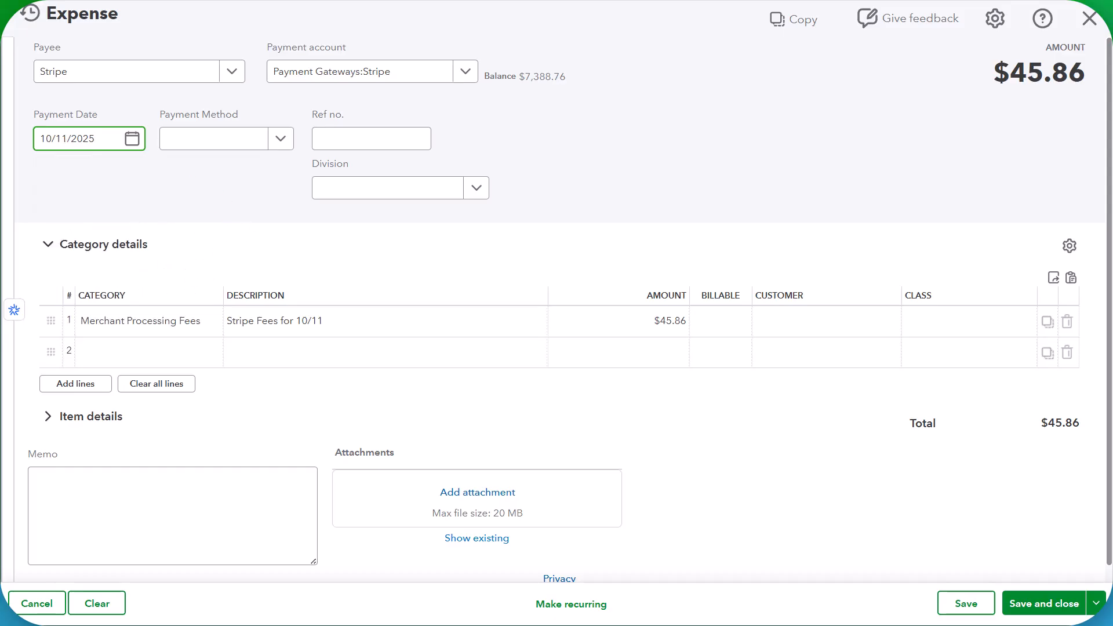
- Check the Stripe payment dates in the Transaction Report tab and set the expense's payment date to 10/10/2025
left_click(24, 249)
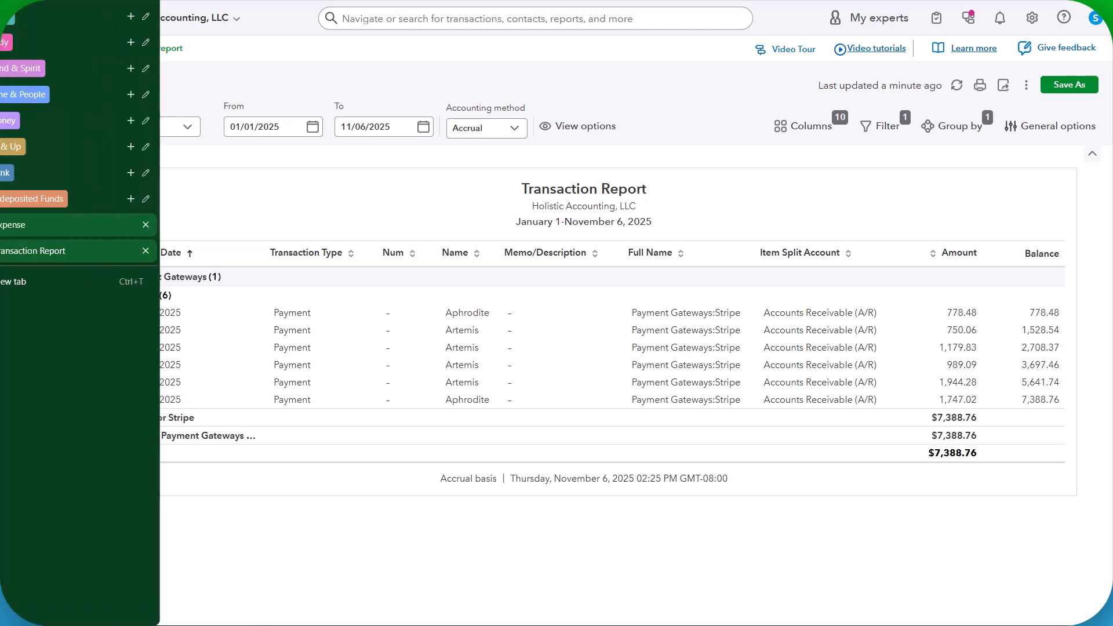
left_click(100, 236)
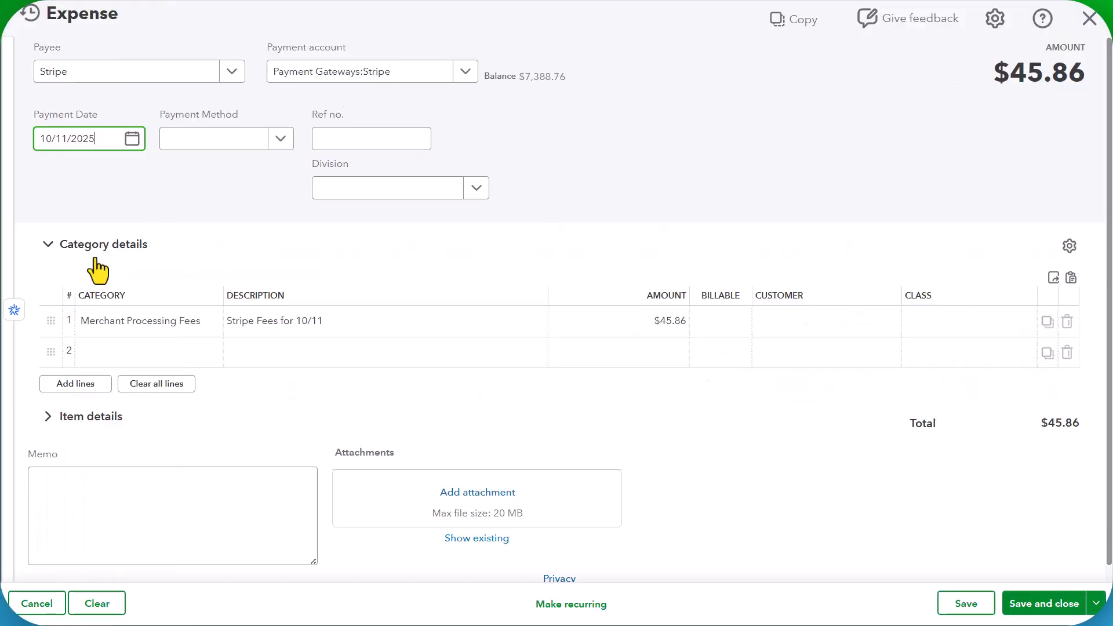
left_click(133, 140)
left_click(168, 251)
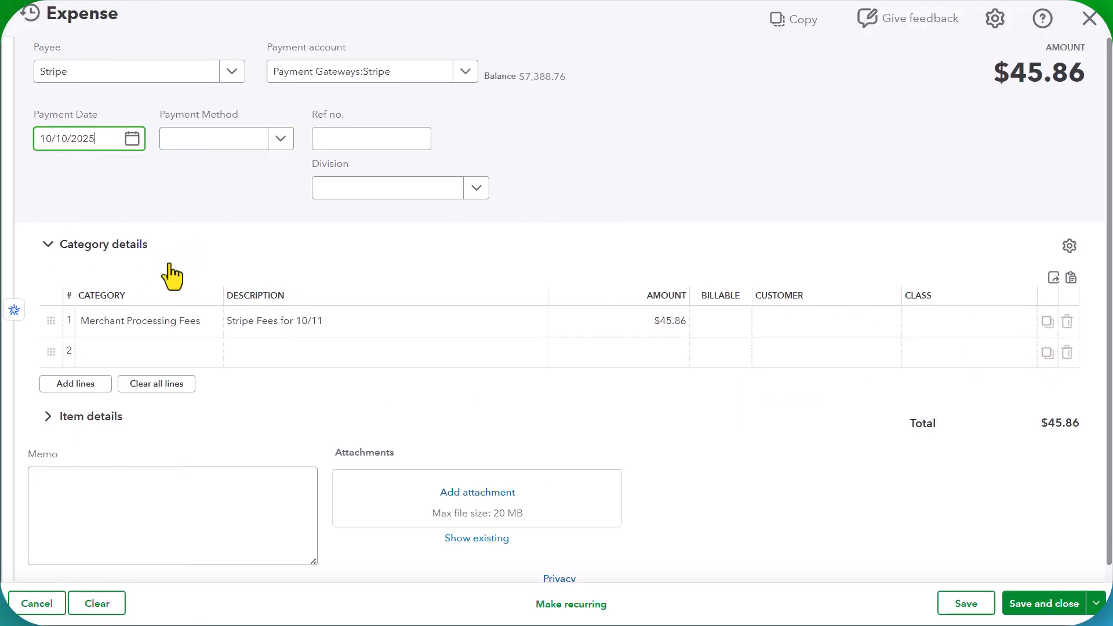
- Correct the first line's description to "Stripe Fees for 10/10", and save and close the expense
left_click(332, 323)
left_click(331, 324)
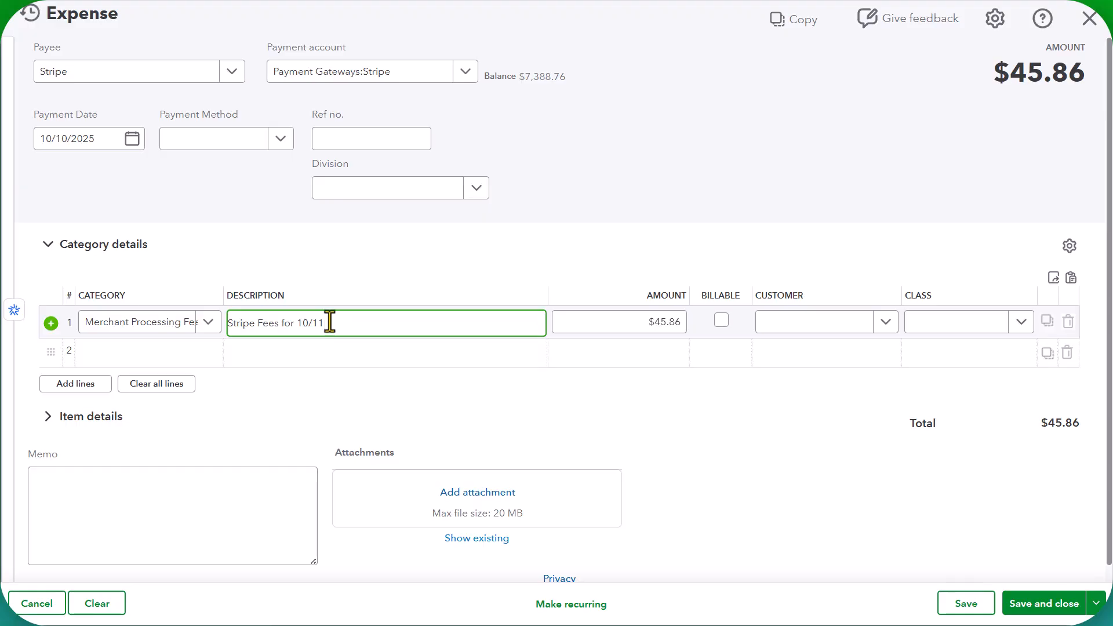
type("0")
key("Tab")
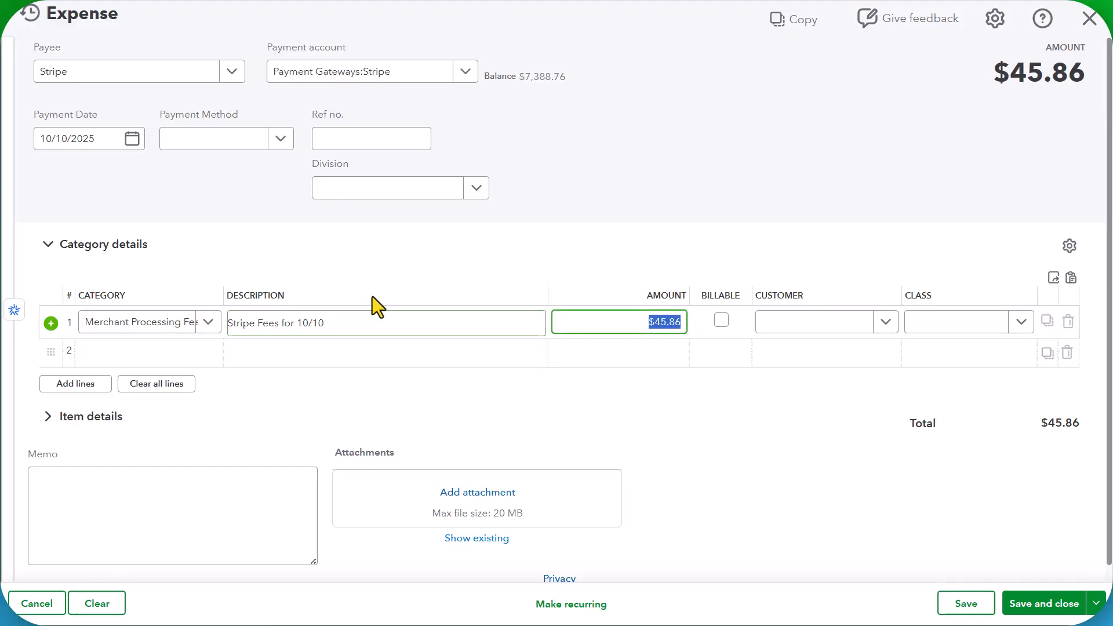
left_click(1043, 603)
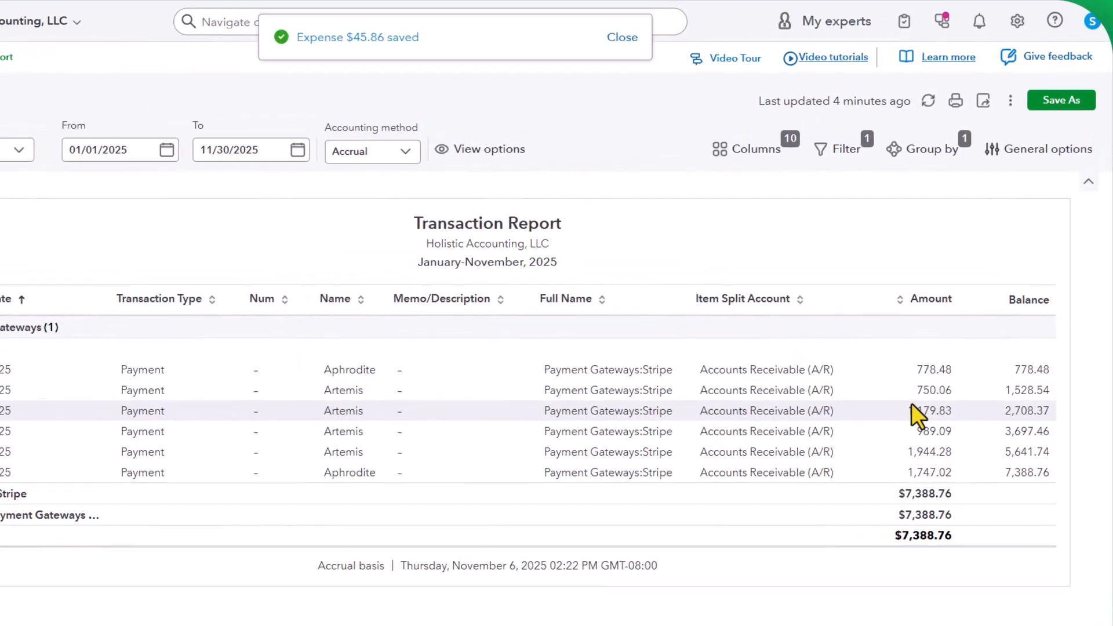
- Refresh the Stripe Transaction Report to review its entries and switch to the other Transaction Report tab
left_click(928, 101)
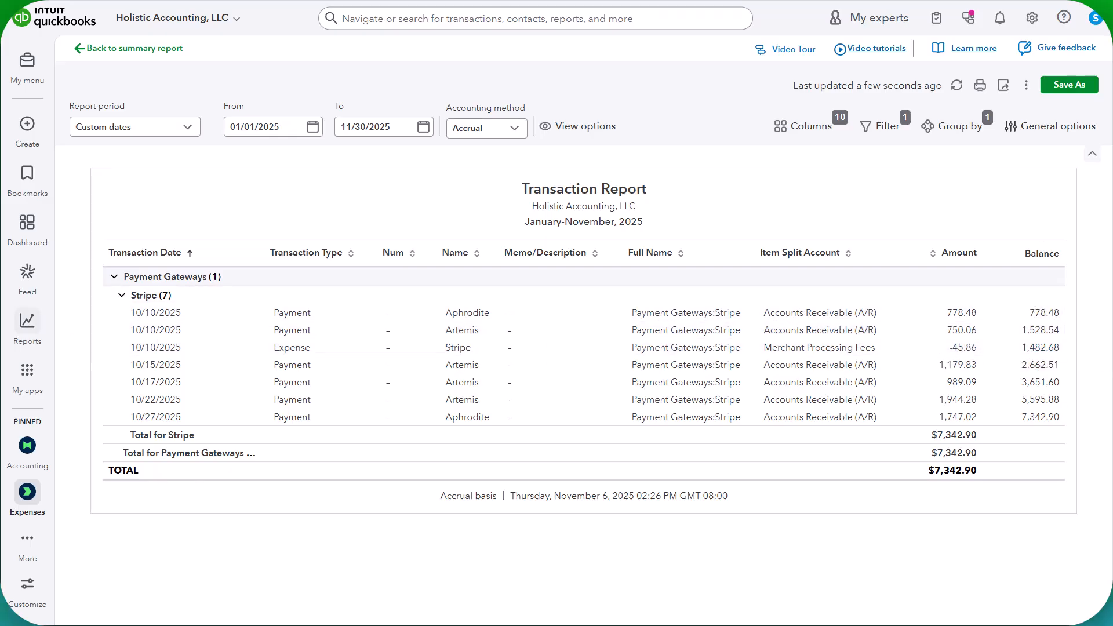
left_click(67, 254)
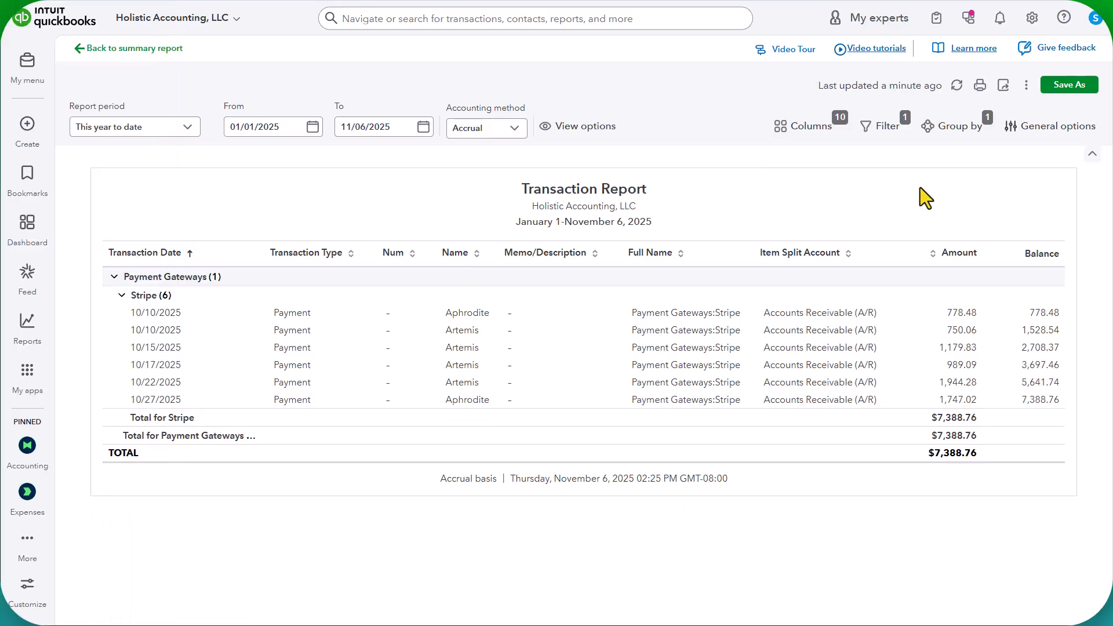
- Return to the Balance Sheet, refresh it and set its end date to 11/30/2025 to review the gateway balances
left_click(104, 49)
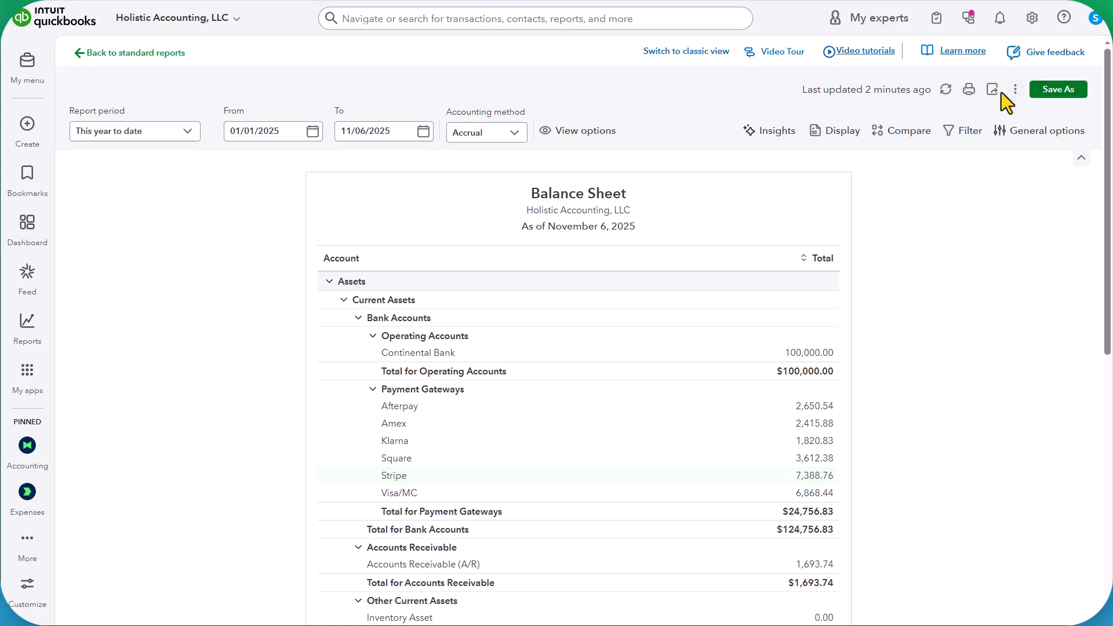
left_click(946, 90)
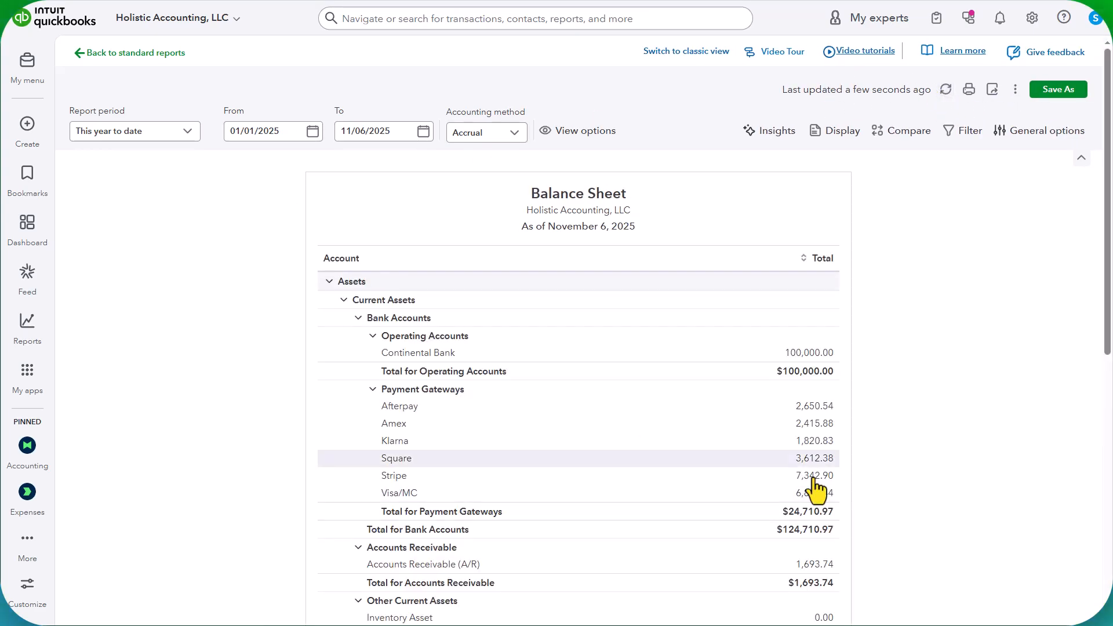
left_click(423, 132)
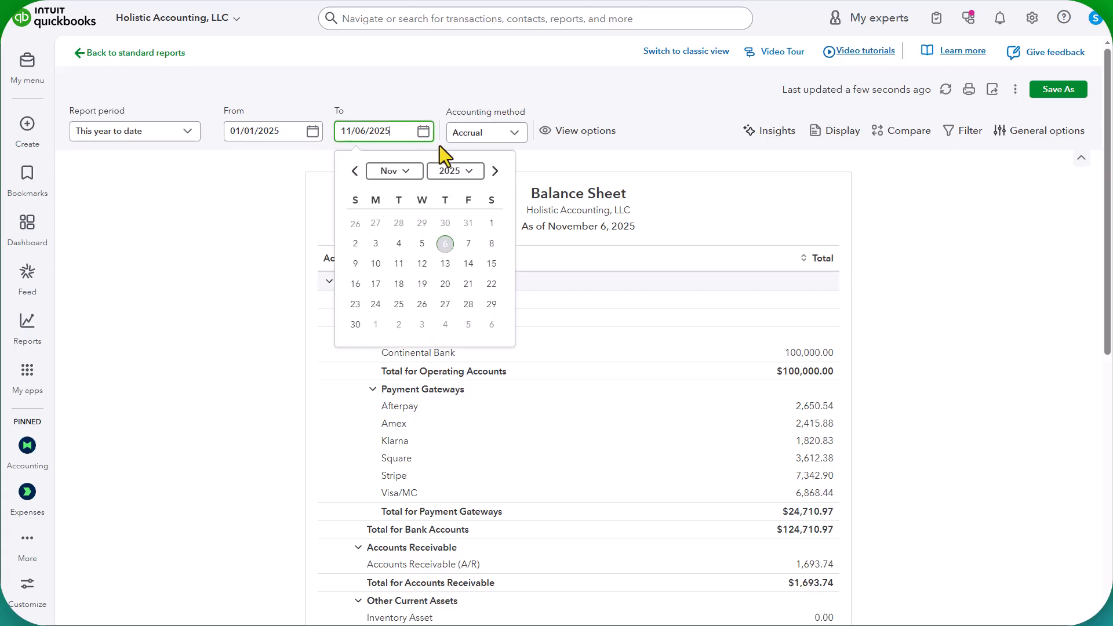
left_click(355, 324)
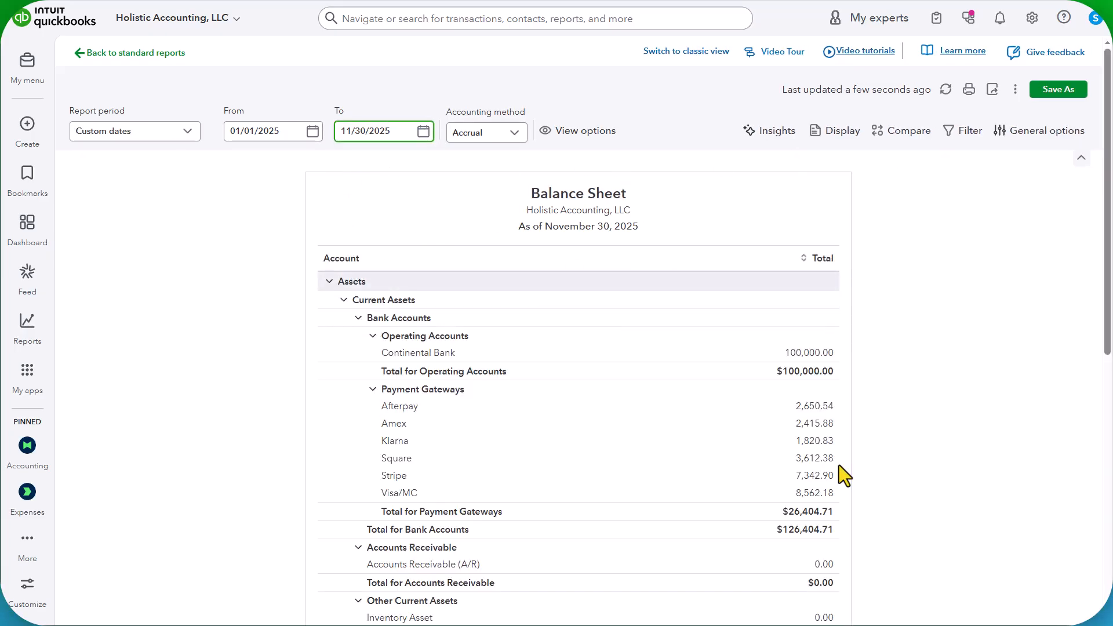
- Open the Stripe transactions from the Balance Sheet and start a bank deposit into the Continental Bank operating account
scroll(725, 477, "down", 1)
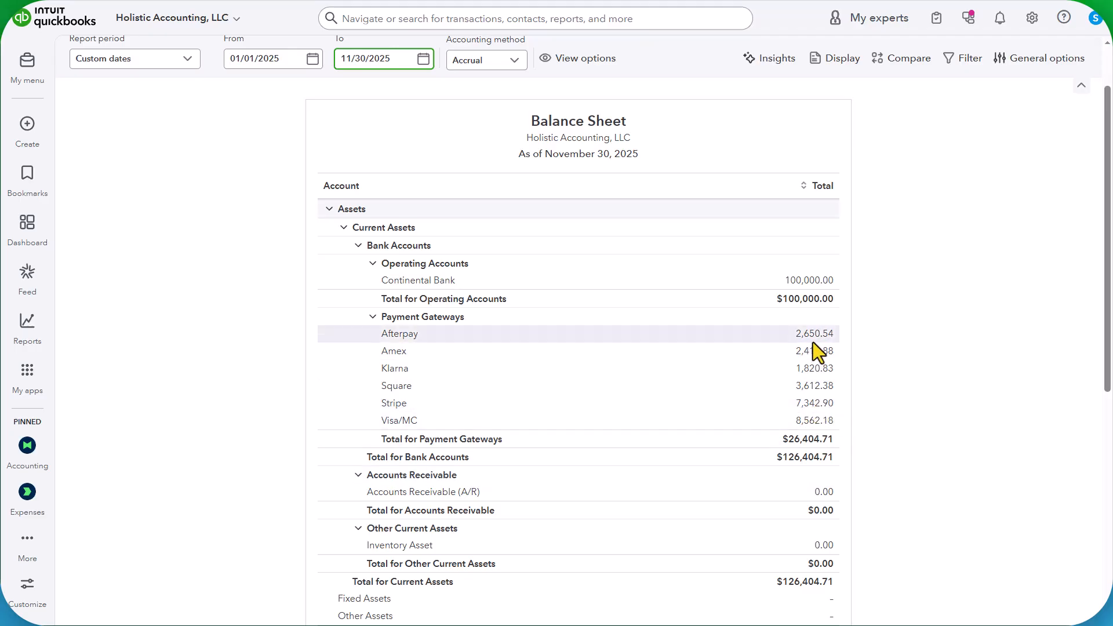
left_click(811, 404)
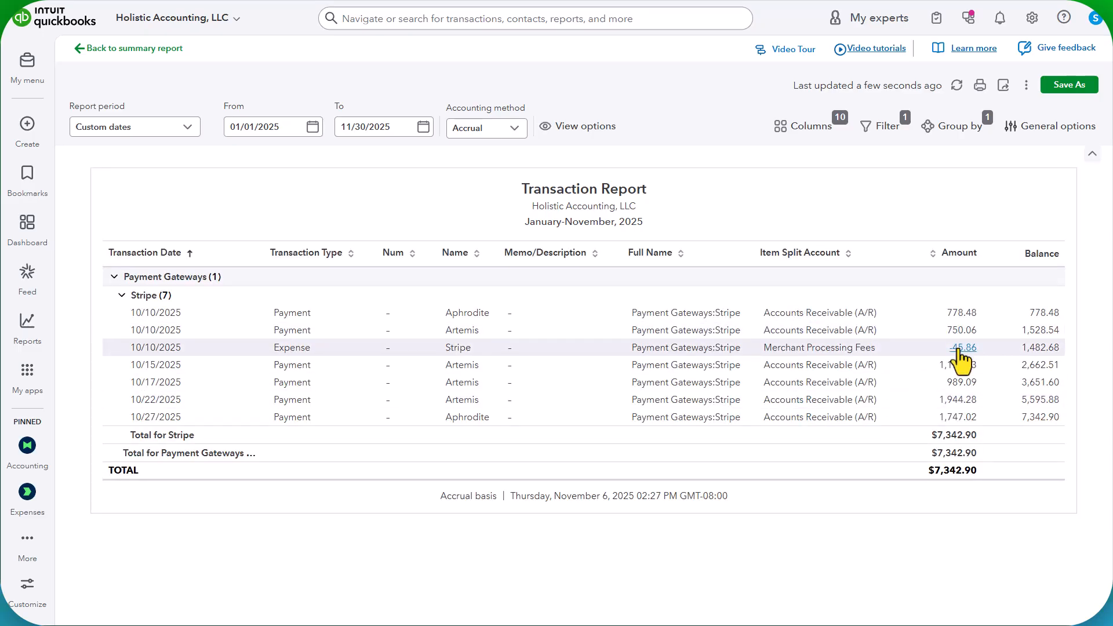
mouse_move(28, 126)
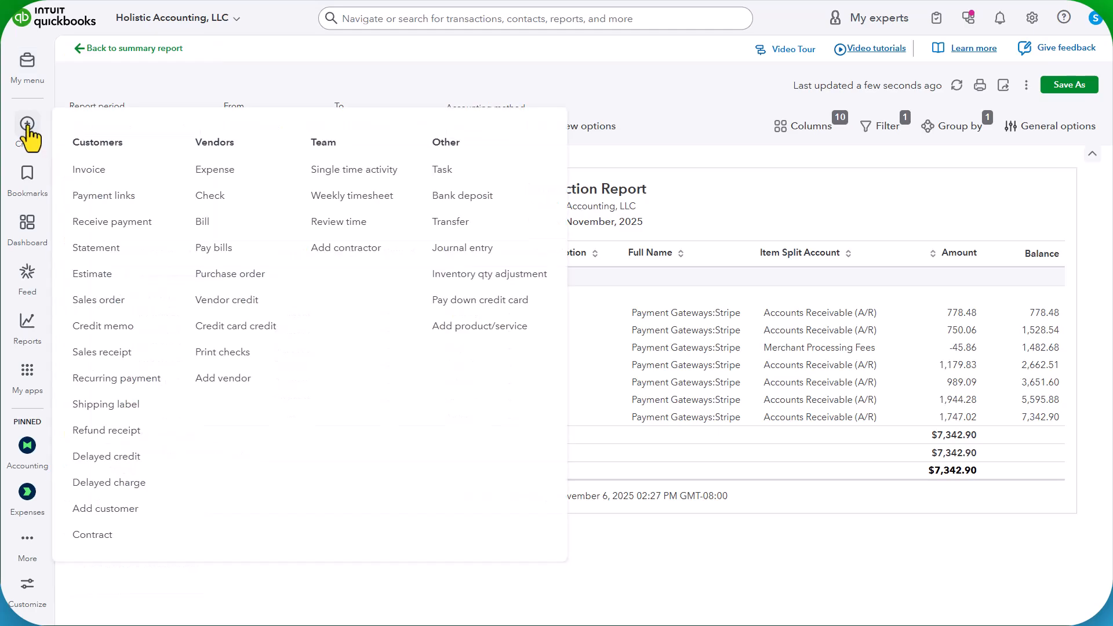
left_click(463, 195)
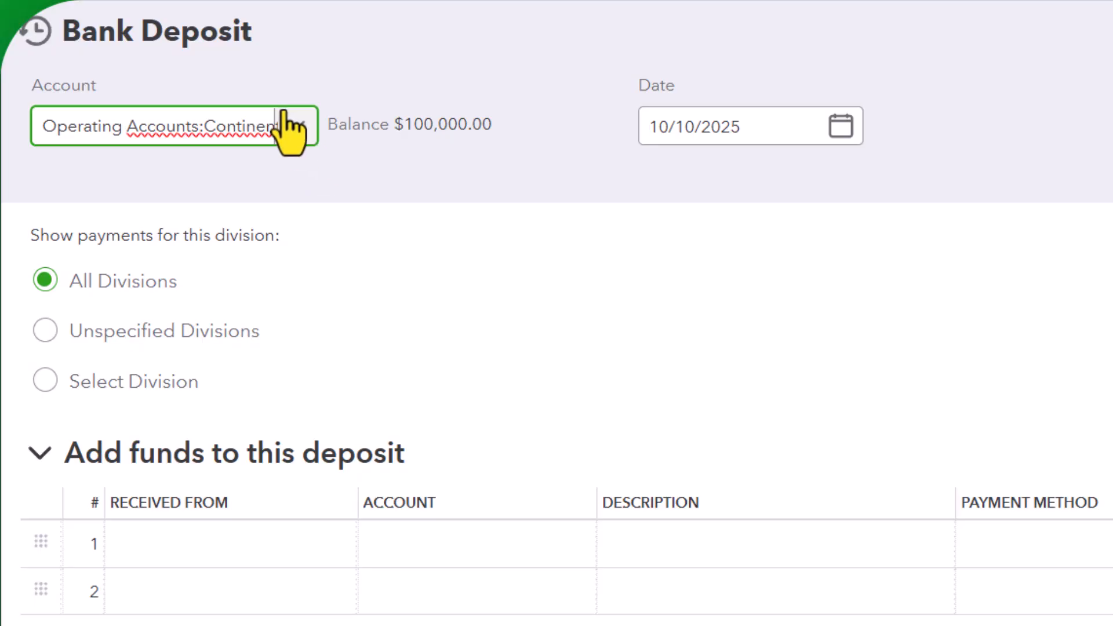
left_click(294, 131)
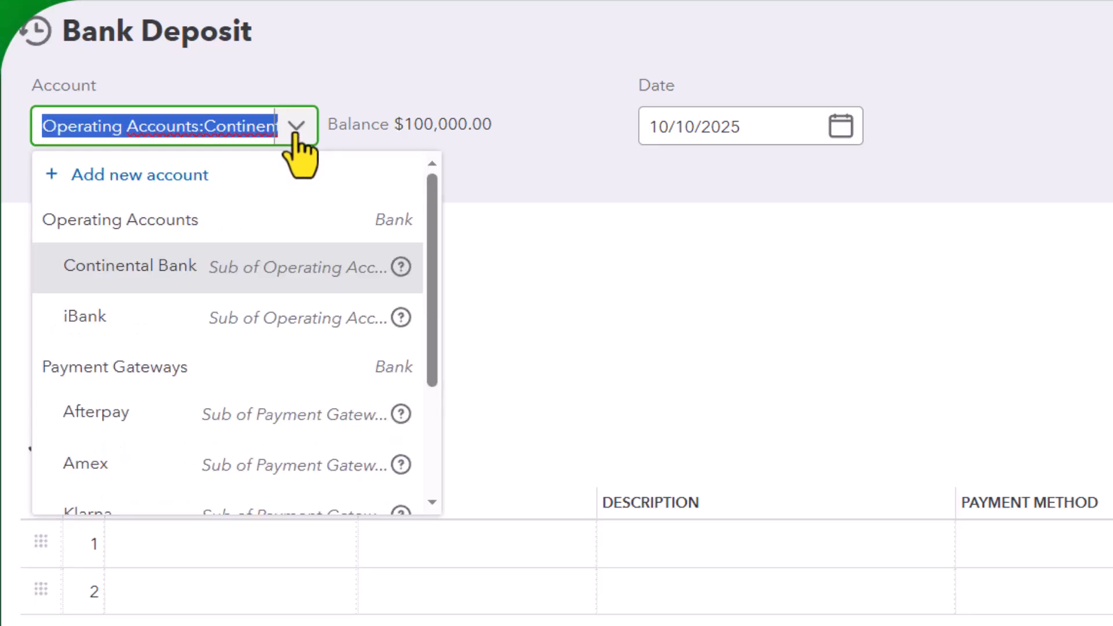
left_click(165, 284)
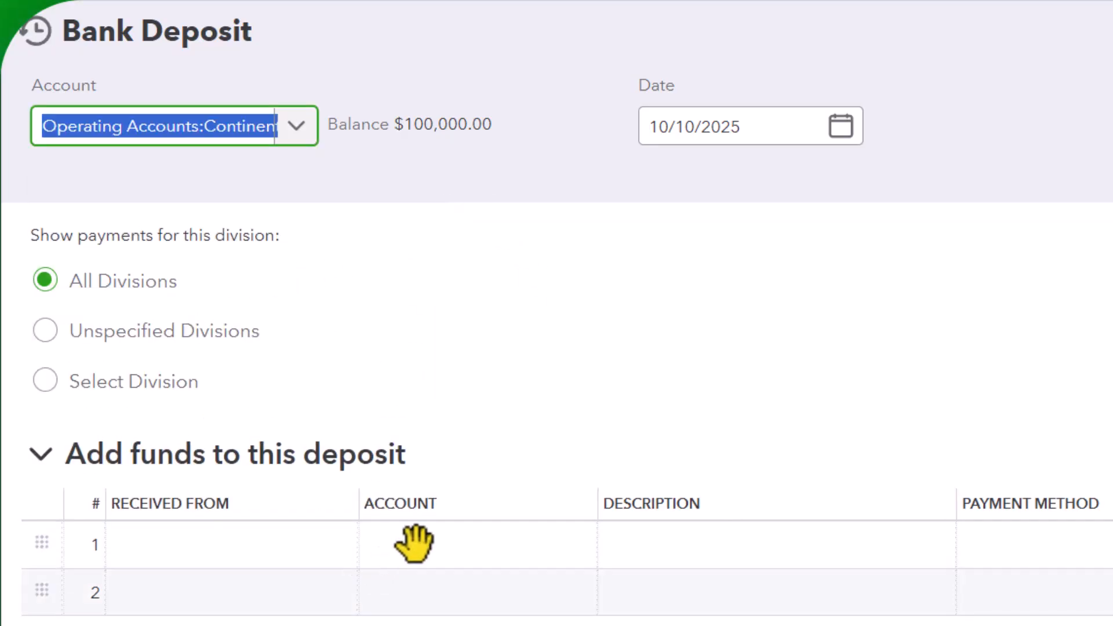
- Set the account on the deposit's first line to the Stripe subaccount of Payment Gateways
left_click(410, 541)
type("S")
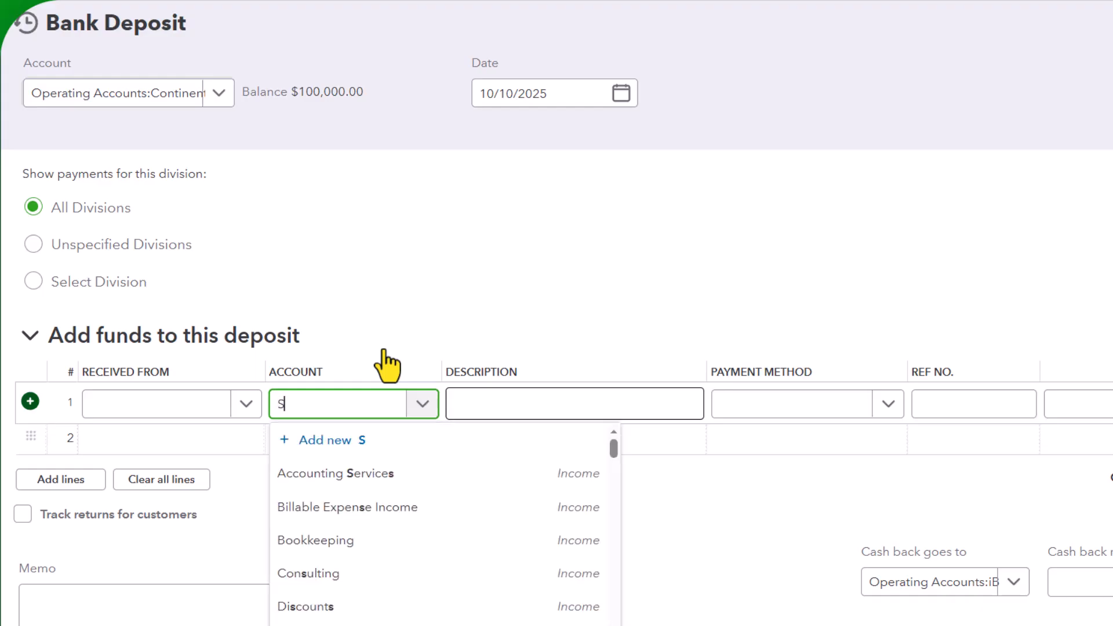
type("trip")
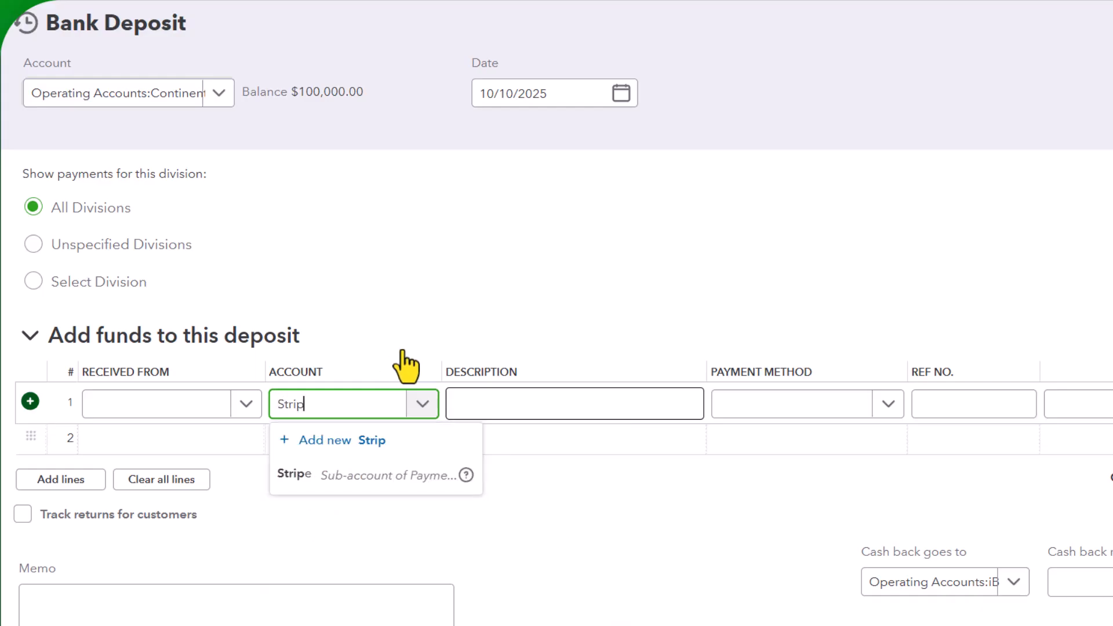
left_click(353, 481)
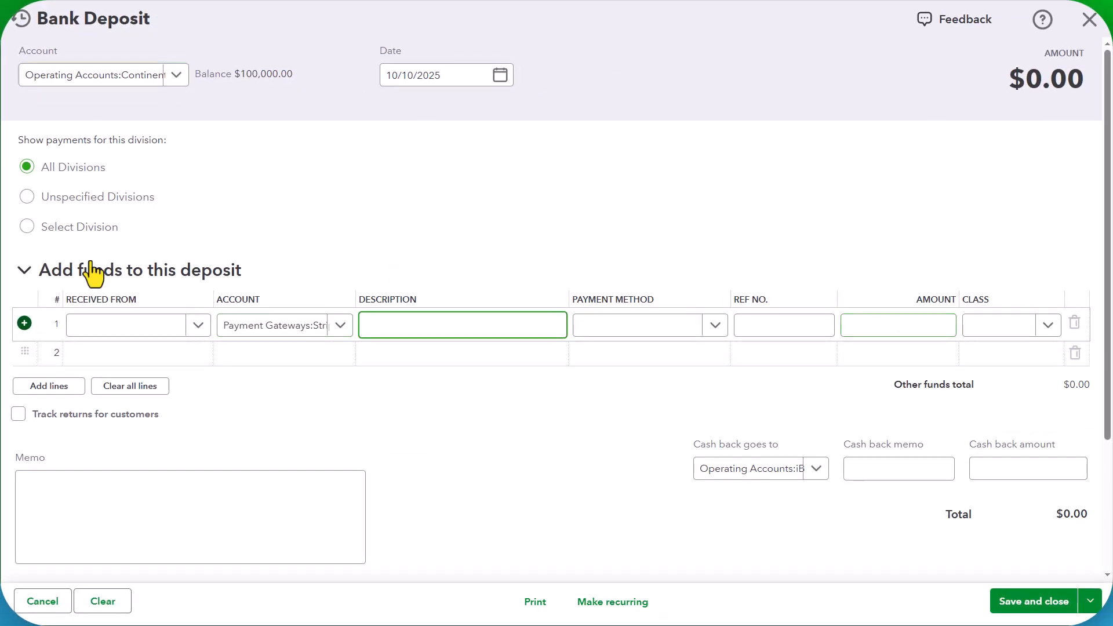
- Check the Stripe balance after fees in the Transaction Report tab and set the bank deposit's date to 10/13/2025
mouse_move(2, 244)
left_click(35, 225)
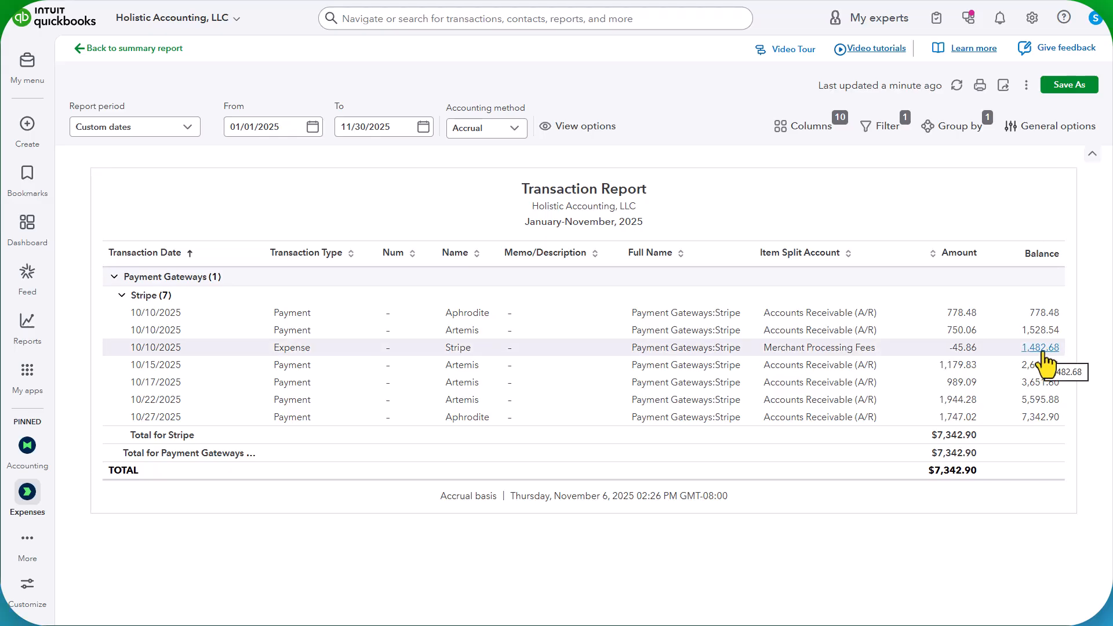
mouse_move(4, 246)
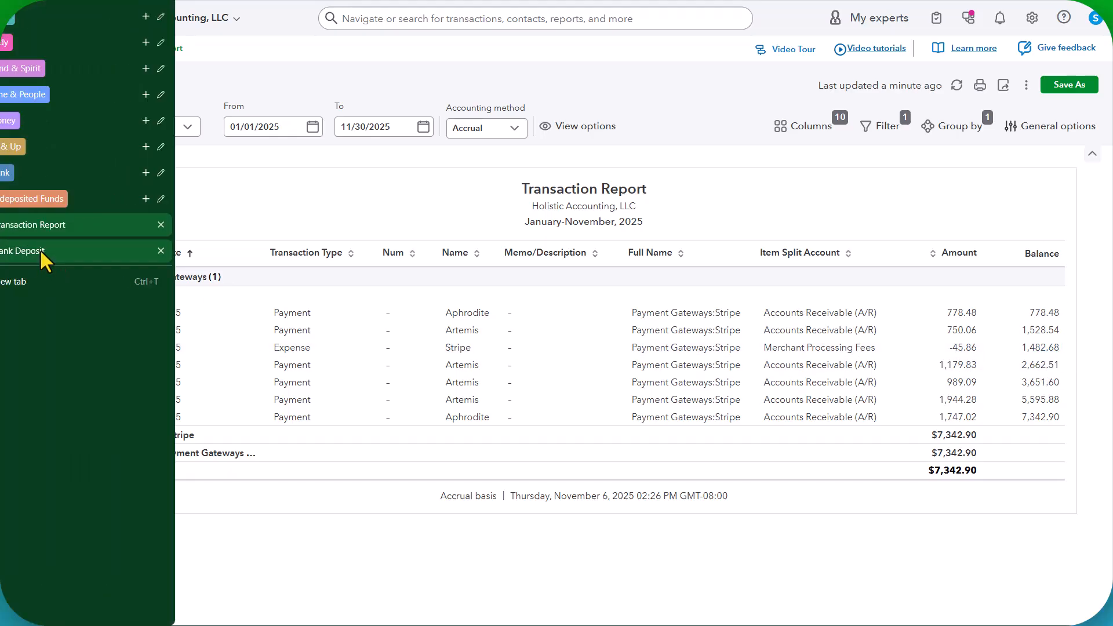
left_click(41, 253)
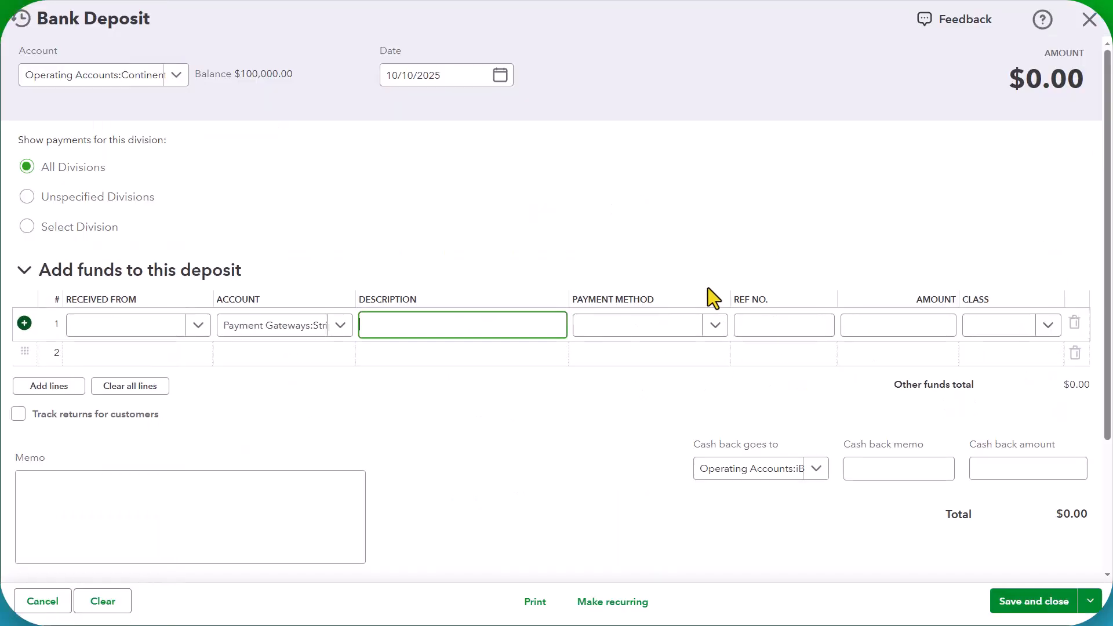
left_click(499, 77)
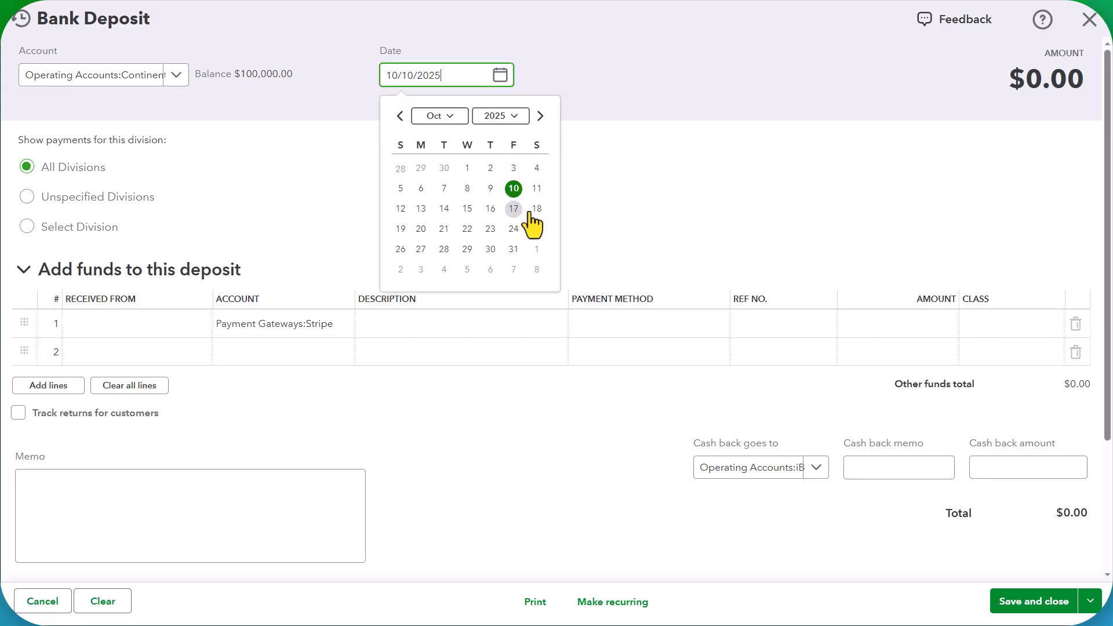
left_click(421, 209)
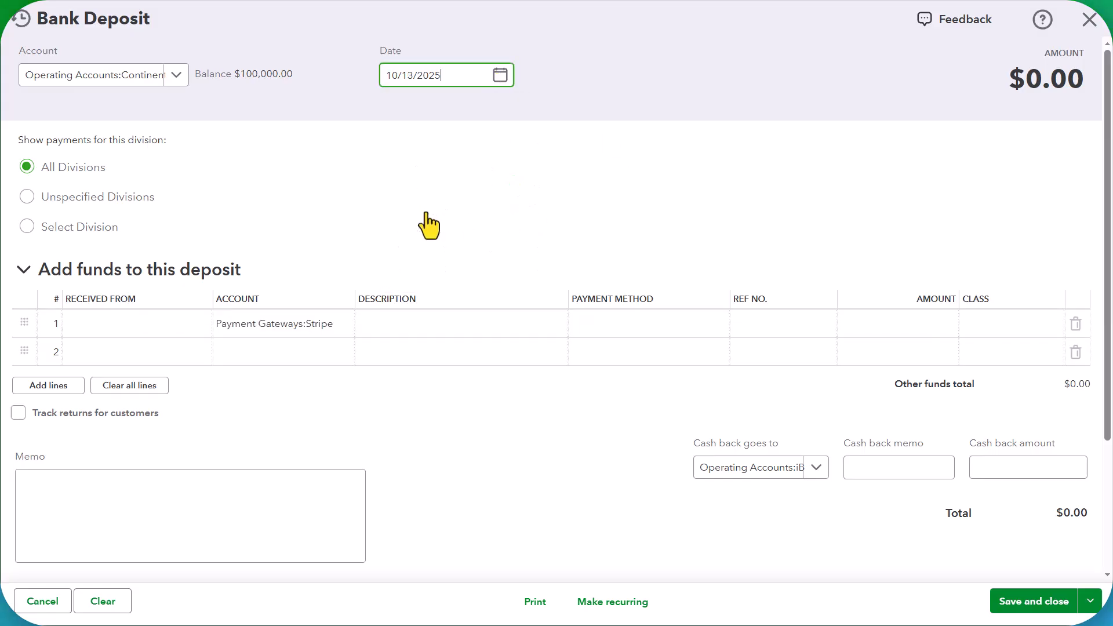
- Enter 1482.68 as the Stripe line's amount after checking it against the Transaction Report, and save and close the deposit
left_click(909, 322)
key("ctrl+Tab")
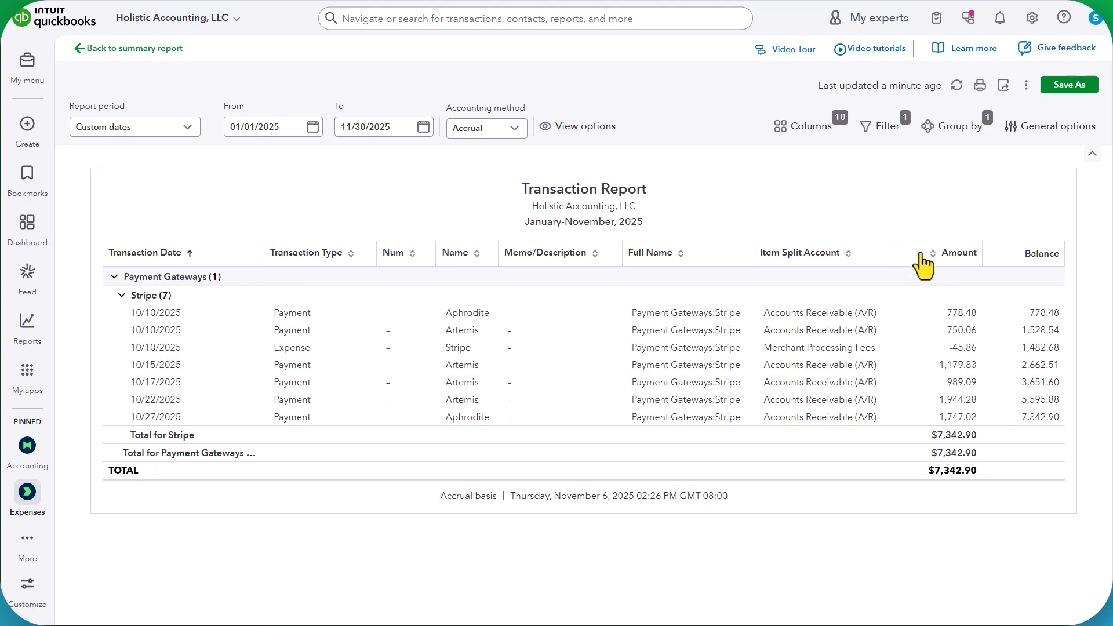
key("alt+Tab")
type("1482.68")
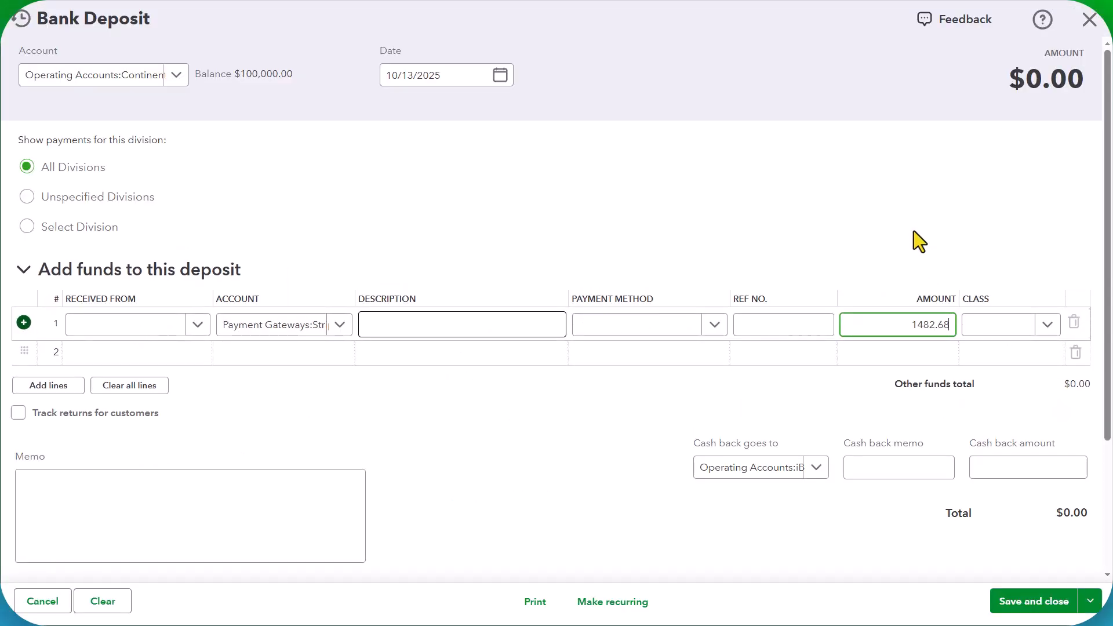
key("Tab")
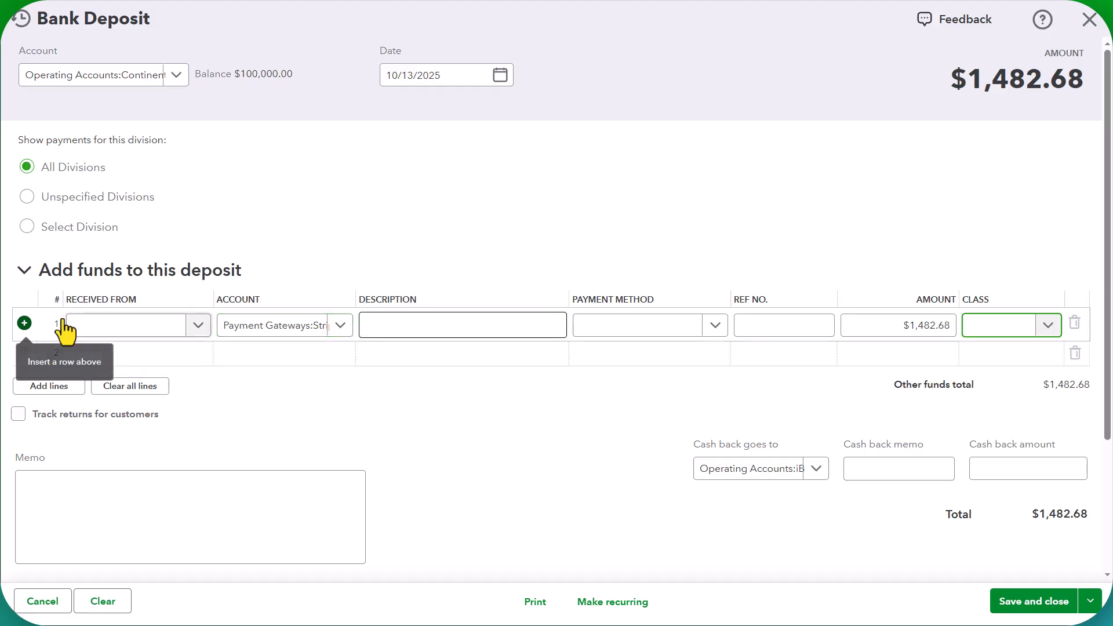
left_click(428, 322)
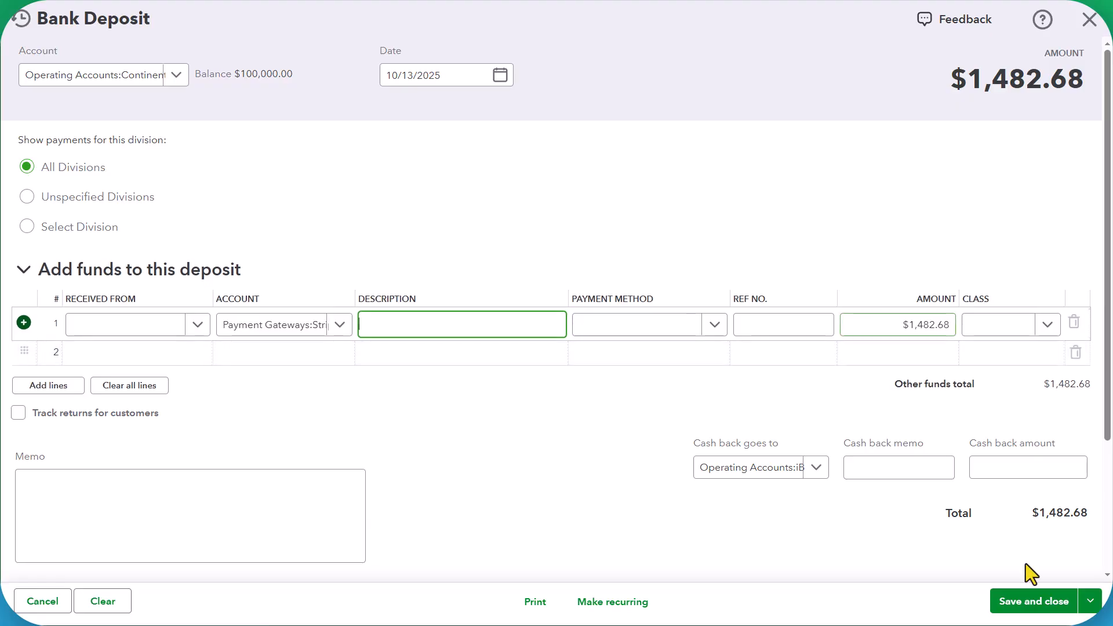
left_click(1066, 615)
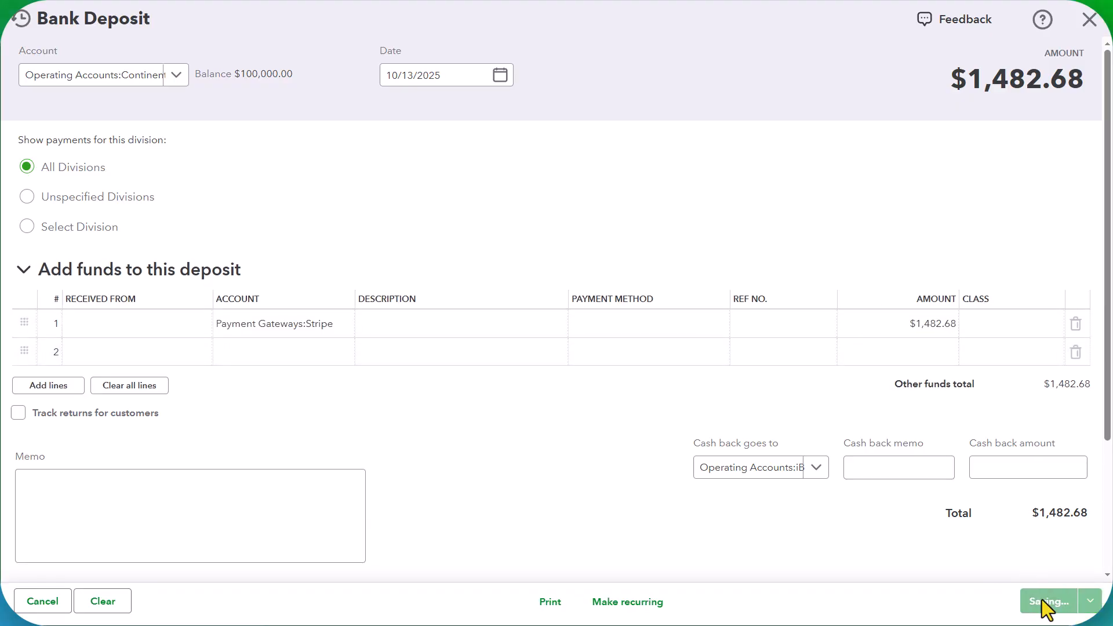
- Refresh the Stripe Transaction Report to review the new deposit and return to the Balance Sheet
left_click(956, 86)
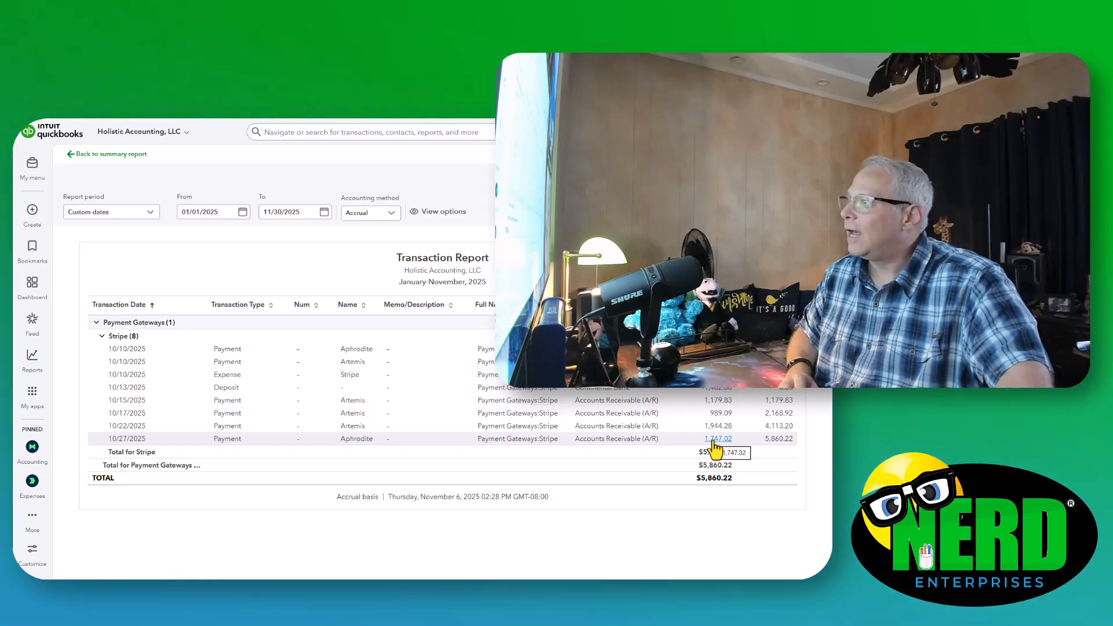
left_click(132, 152)
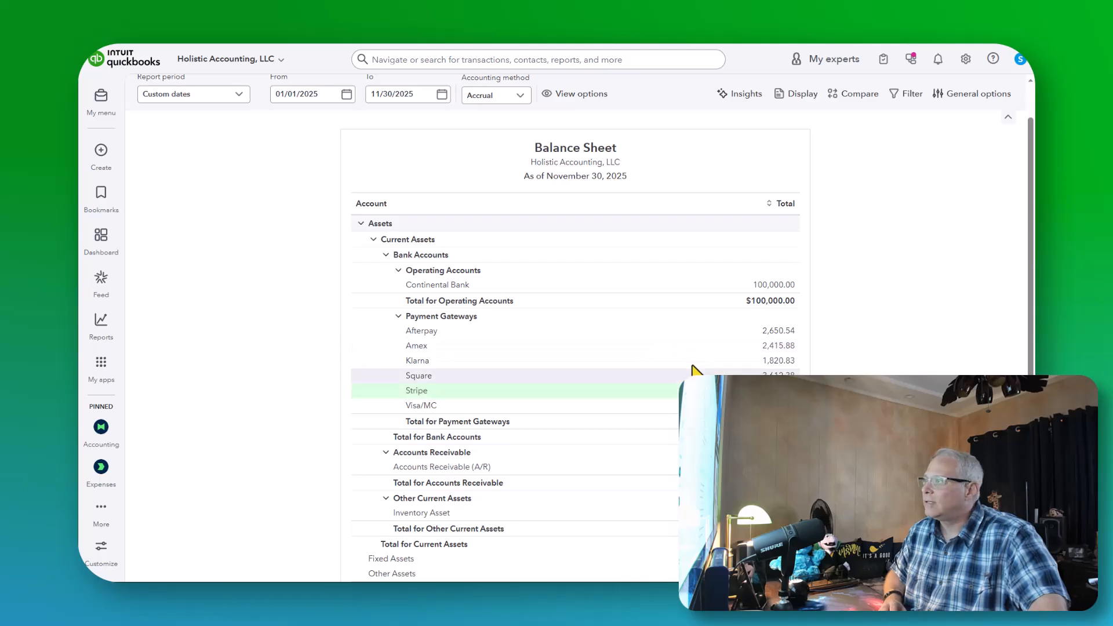
scroll(690, 368, "down", 1)
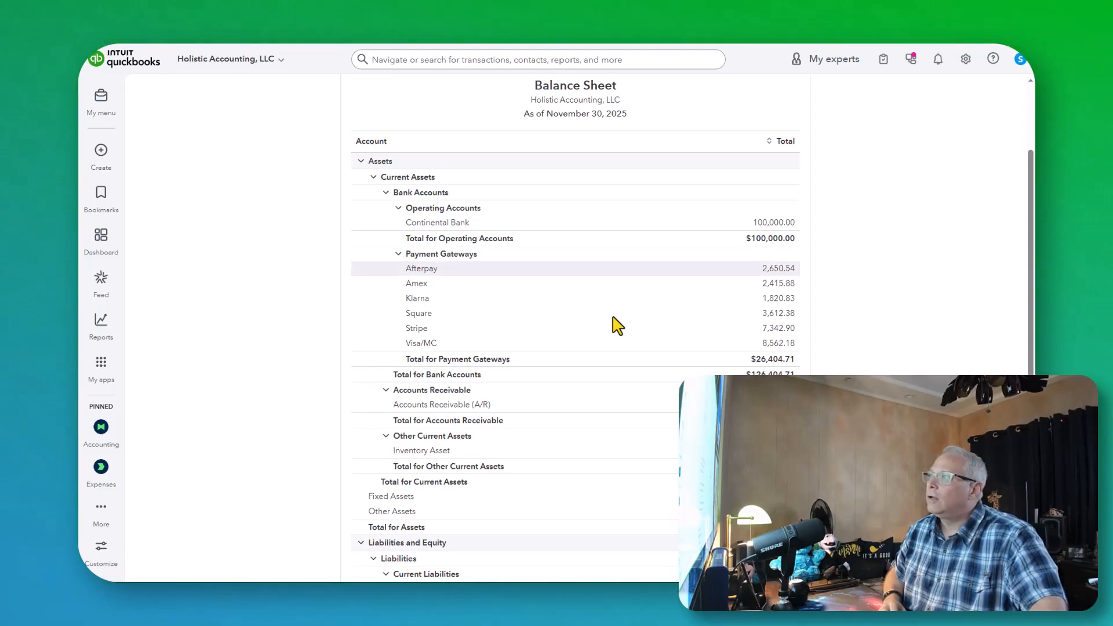
scroll(763, 333, "up", 2)
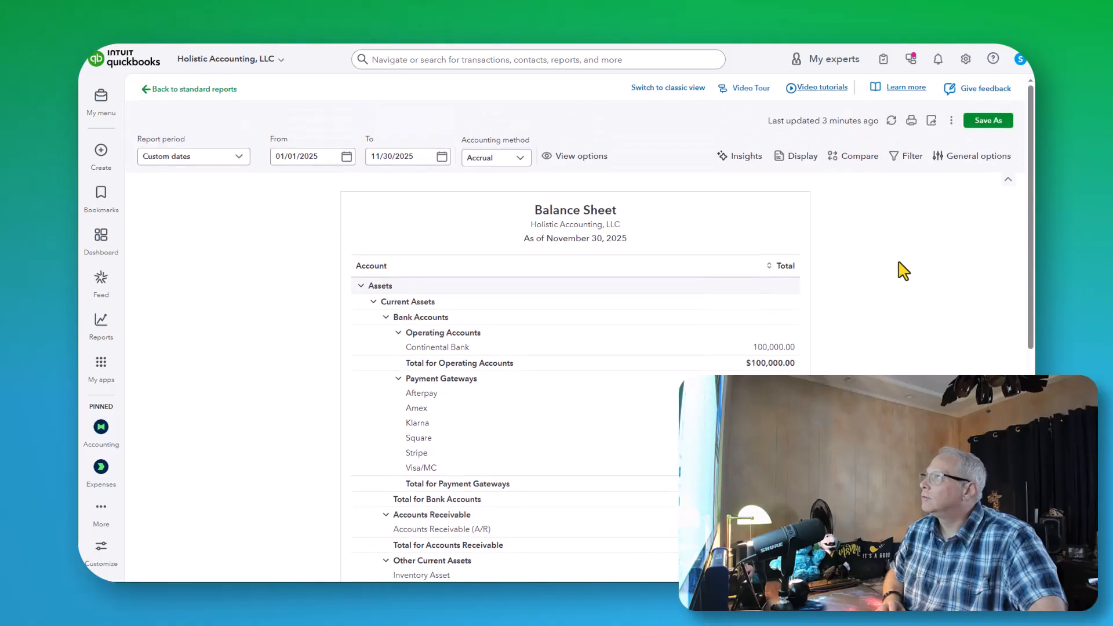
- Refresh the Balance Sheet to review the Continental Bank and payment gateway balances
scroll(902, 268, "up", 2)
left_click(891, 120)
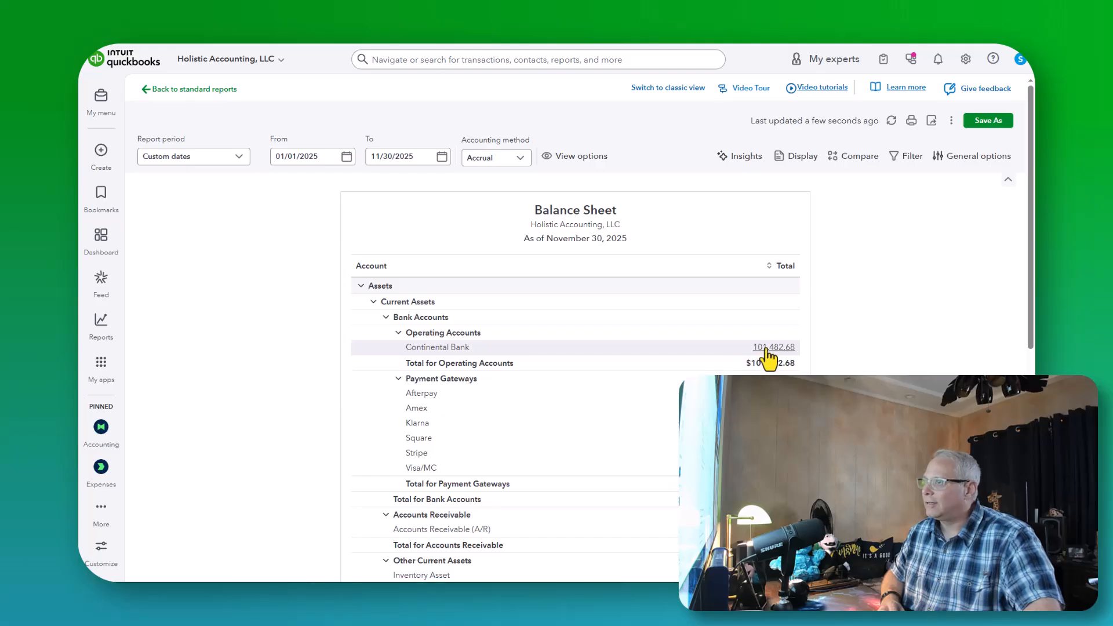
left_click(890, 120)
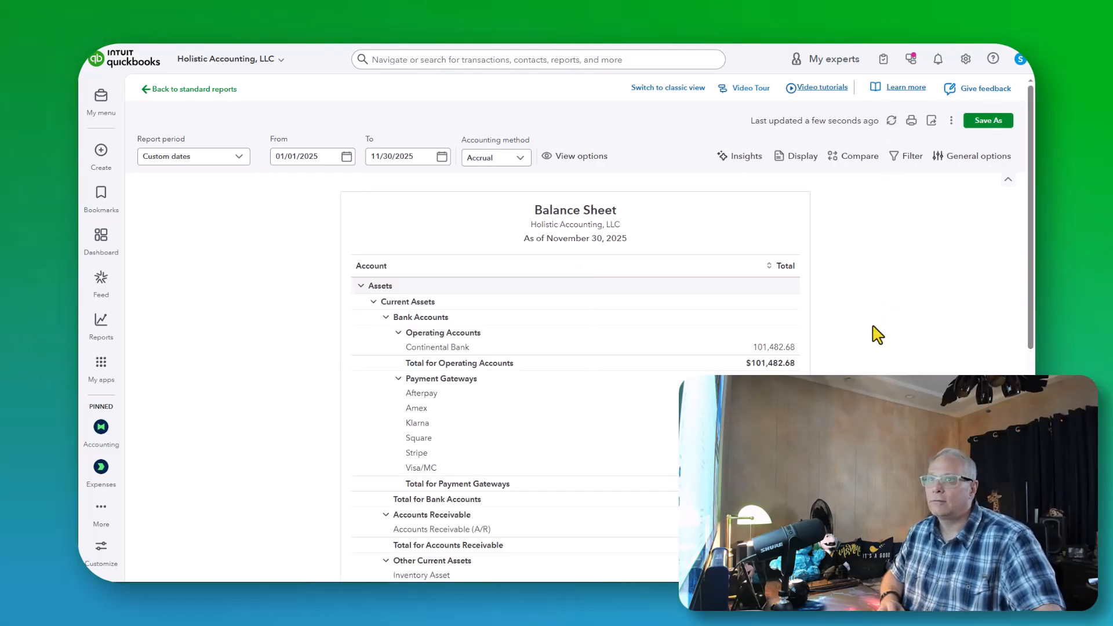
left_click(892, 120)
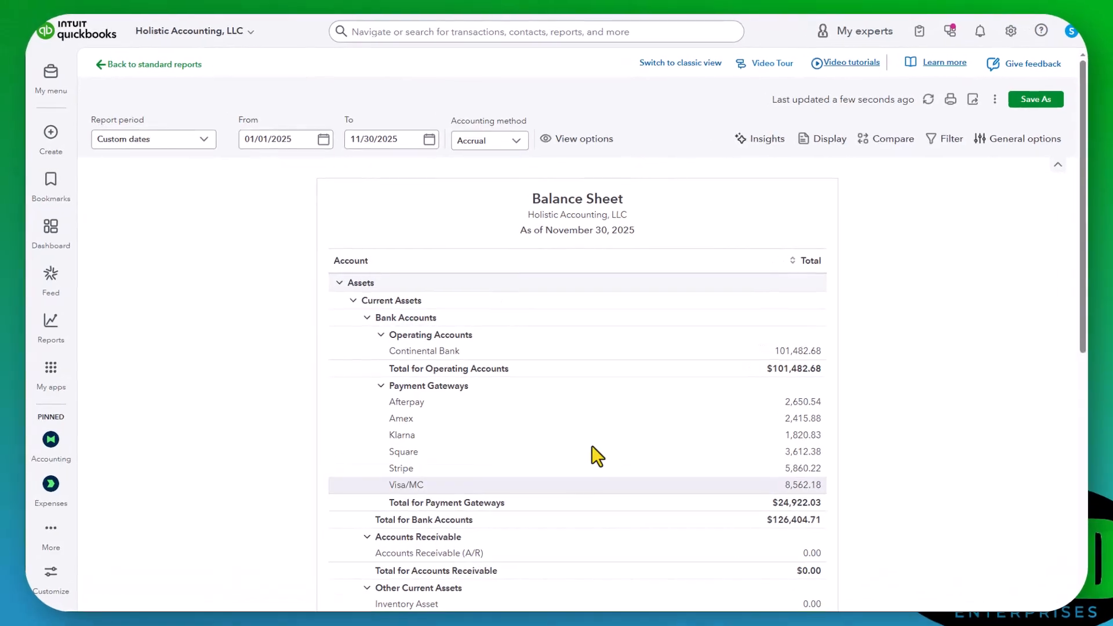
scroll(597, 456, "down", 2)
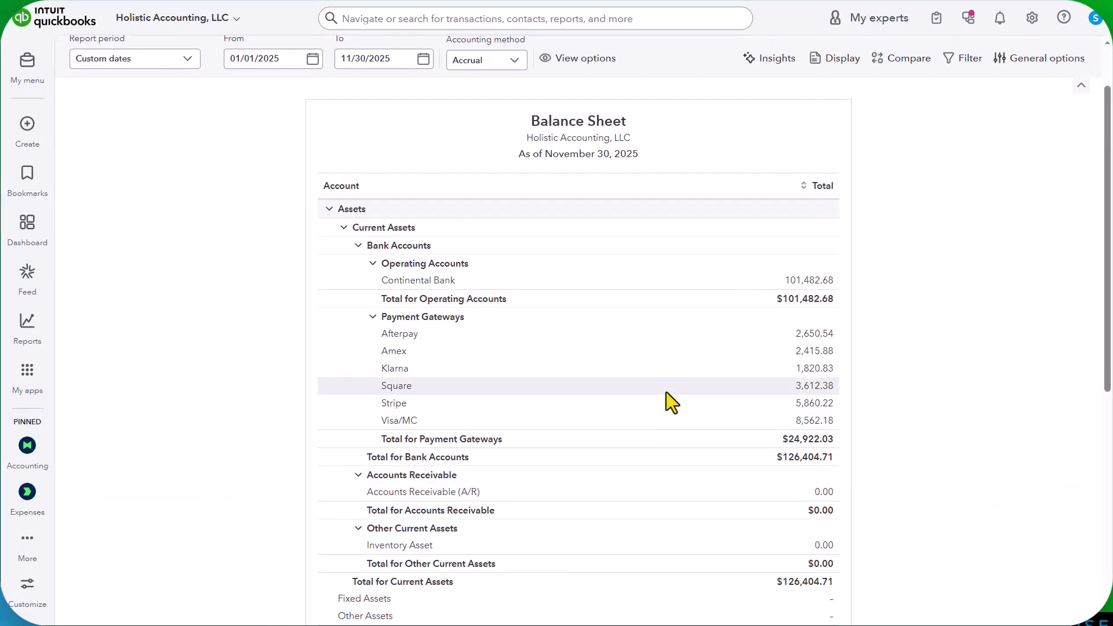